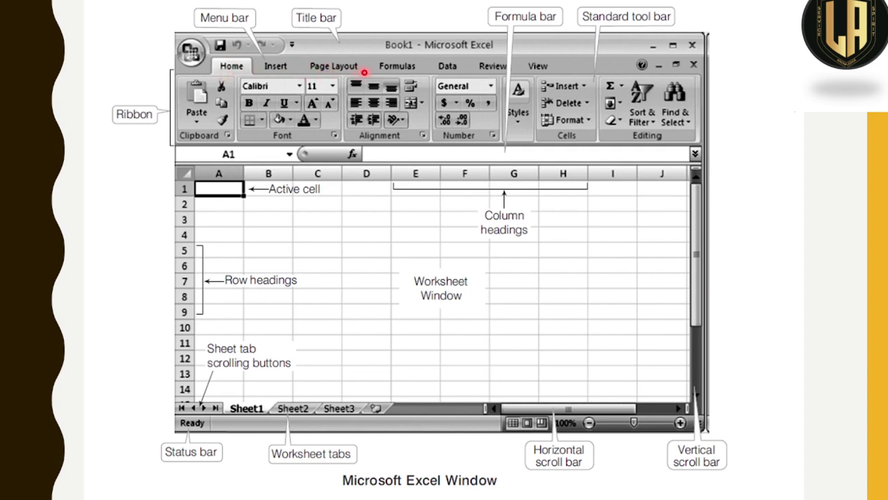
# Switch from the presentation to the Book2 workbook in Excel and look over its file management commands
pyautogui.hotkey('alt', 'Tab')
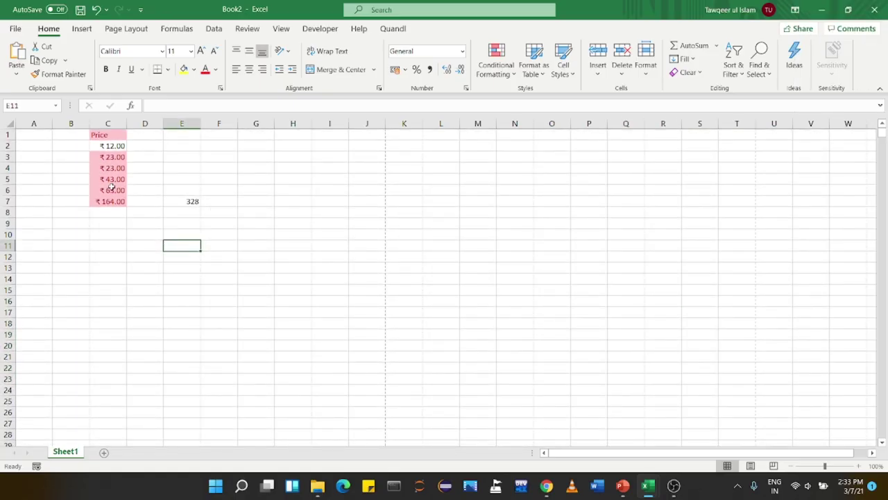
pyautogui.click(15, 29)
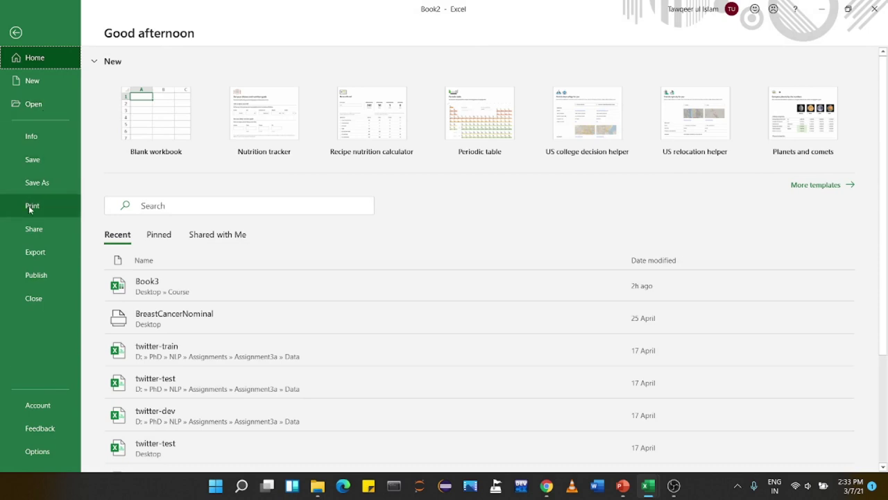
pyautogui.click(15, 34)
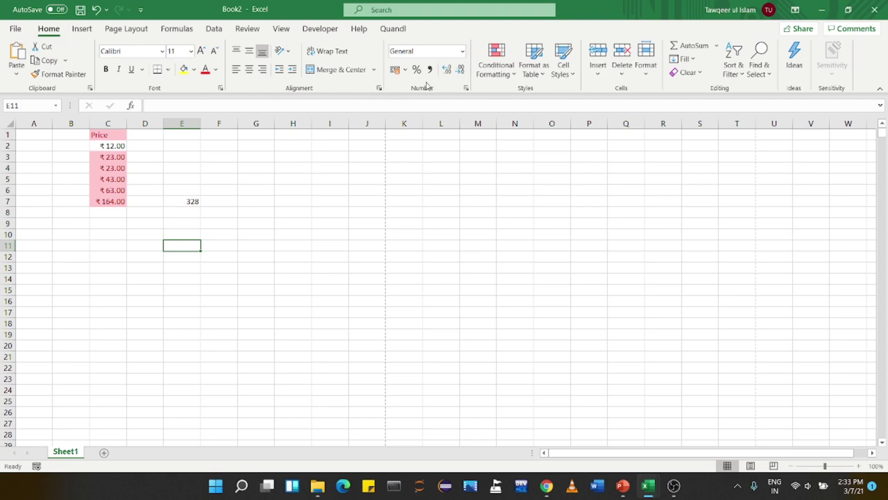
# Format the Price values in column C as Currency
pyautogui.click(174, 157)
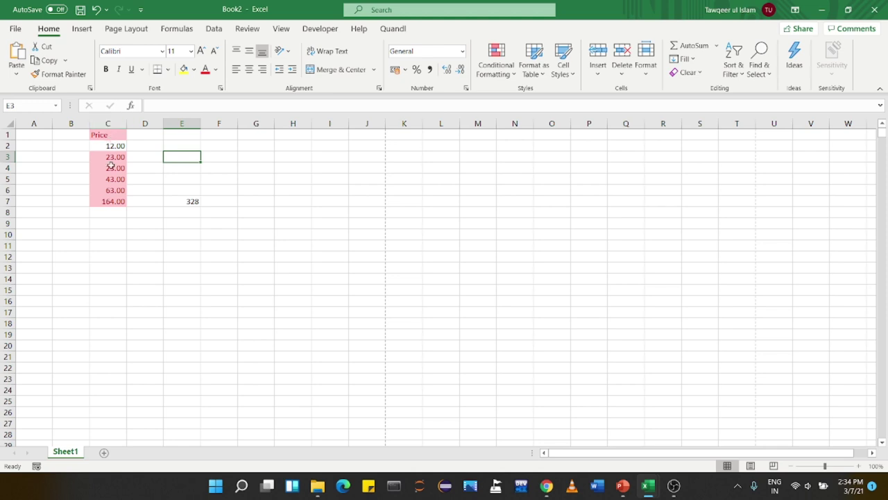
pyautogui.click(111, 123)
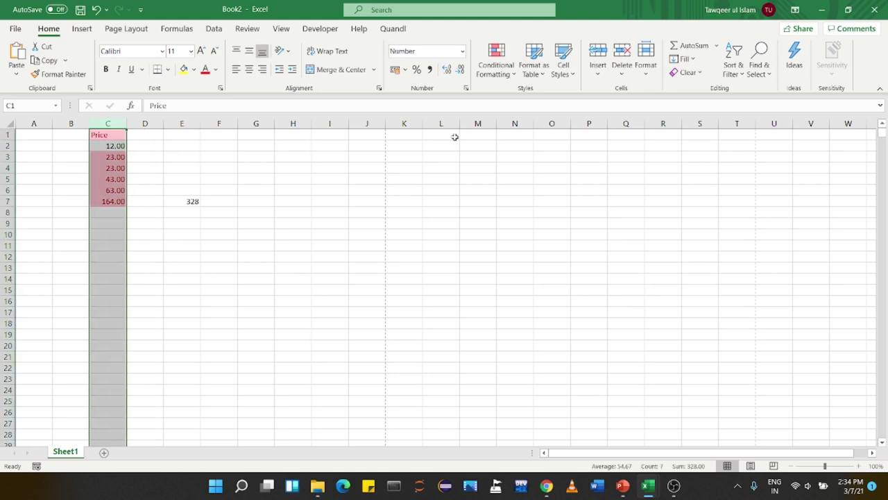
pyautogui.click(462, 52)
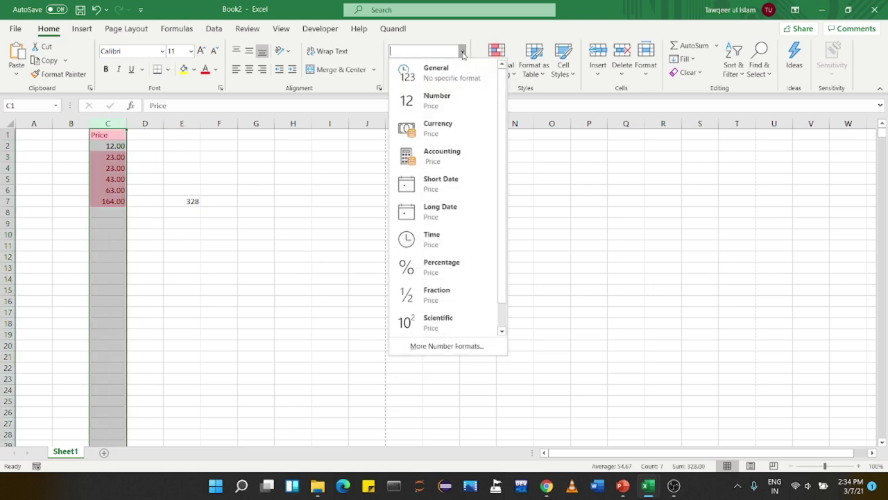
pyautogui.click(436, 126)
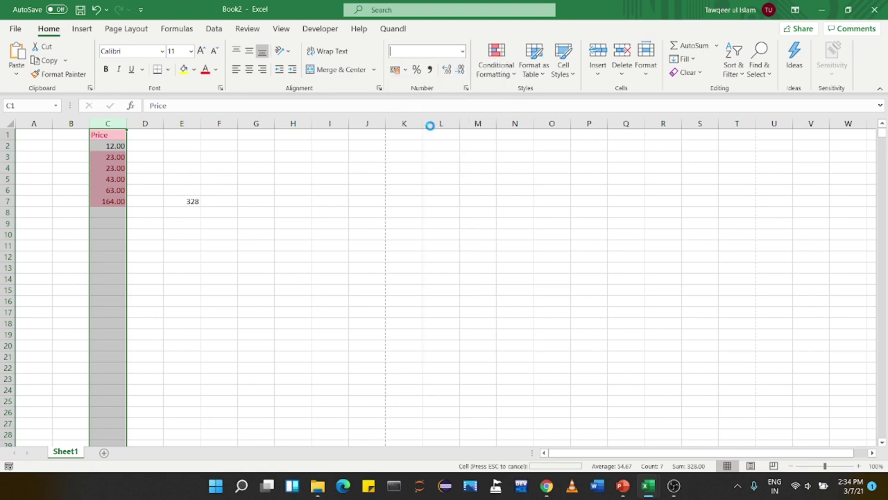
pyautogui.click(27, 201)
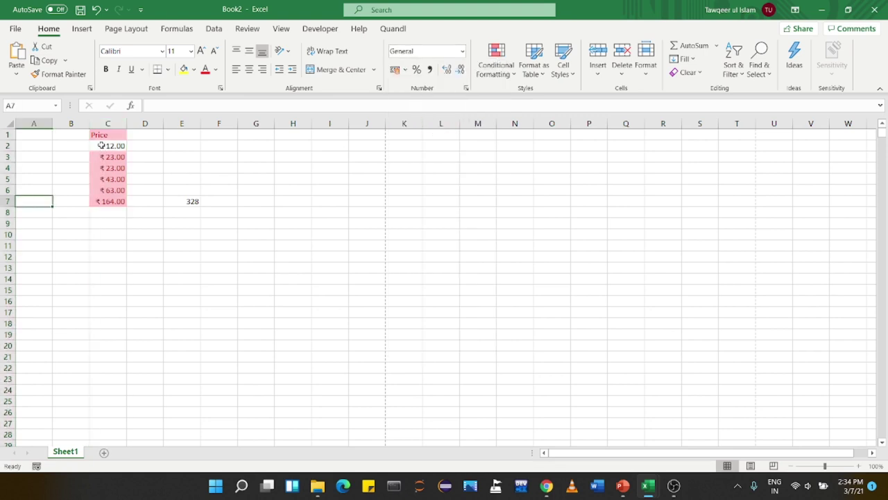
# Format the Price values in column C as Percentage
pyautogui.click(462, 52)
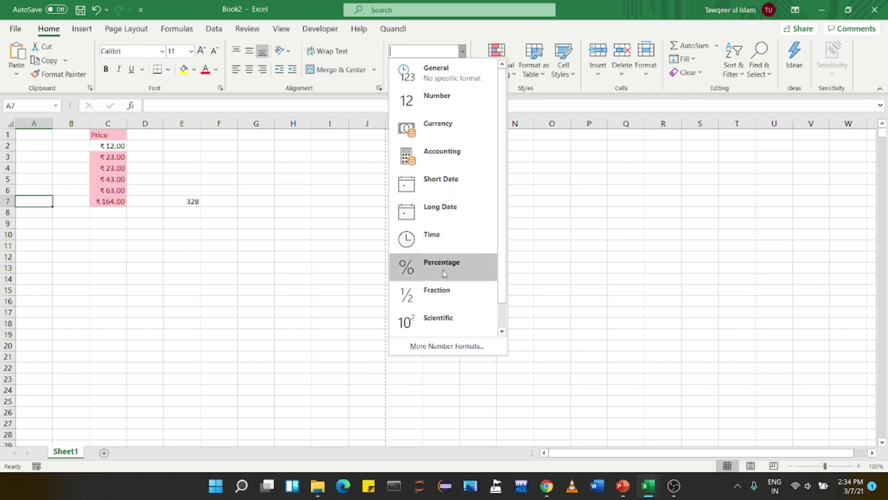
pyautogui.click(344, 231)
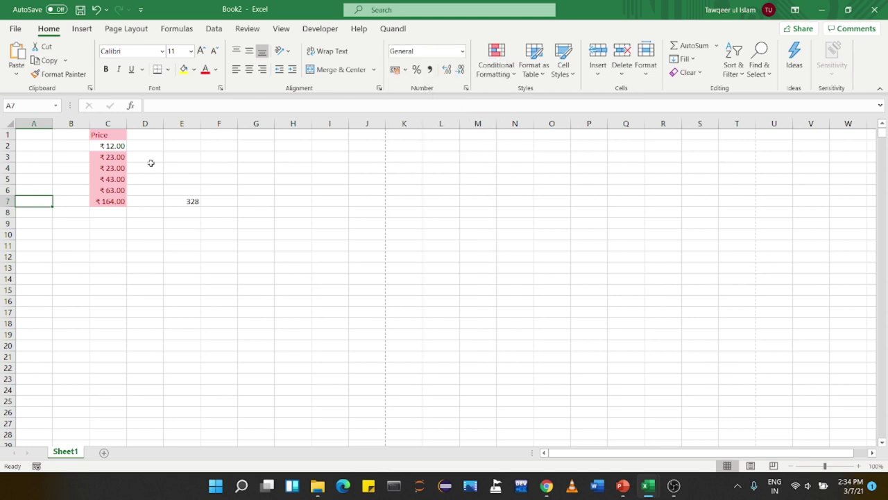
pyautogui.click(367, 189)
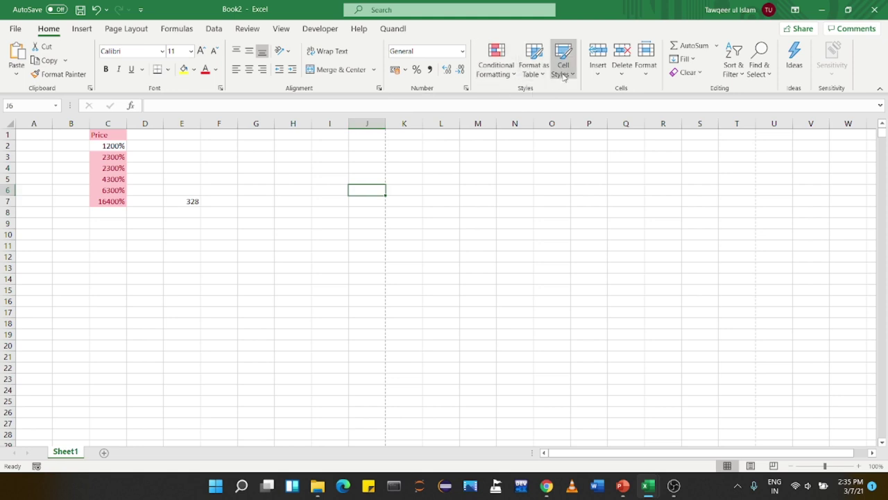
# Highlight the cells in column C that are greater than 1000% with Light Red Fill with Dark Red Text using conditional formatting
pyautogui.click(111, 122)
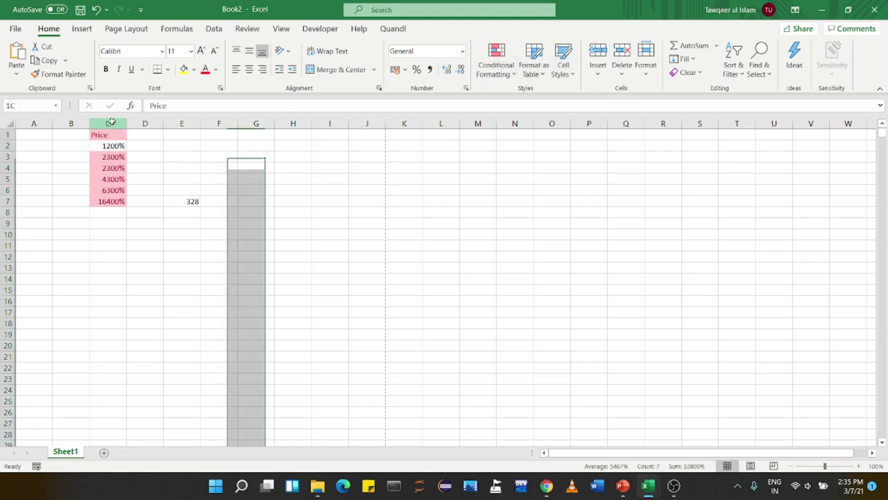
pyautogui.click(182, 179)
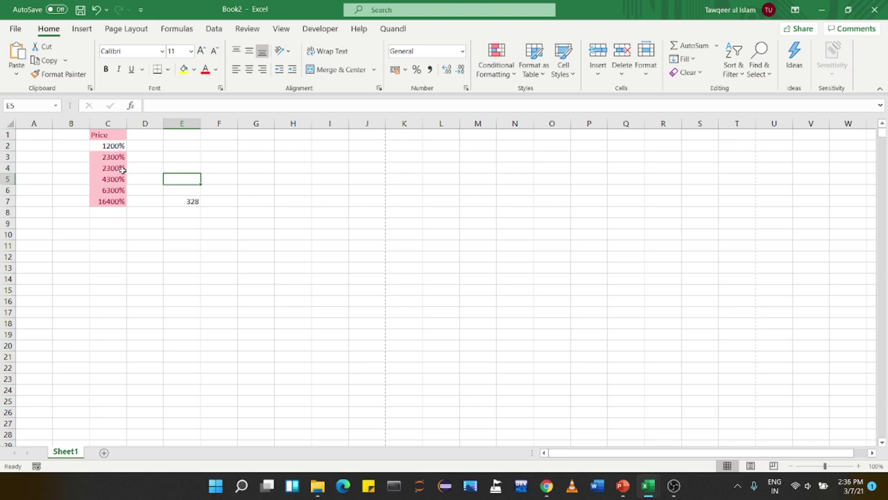
pyautogui.click(103, 123)
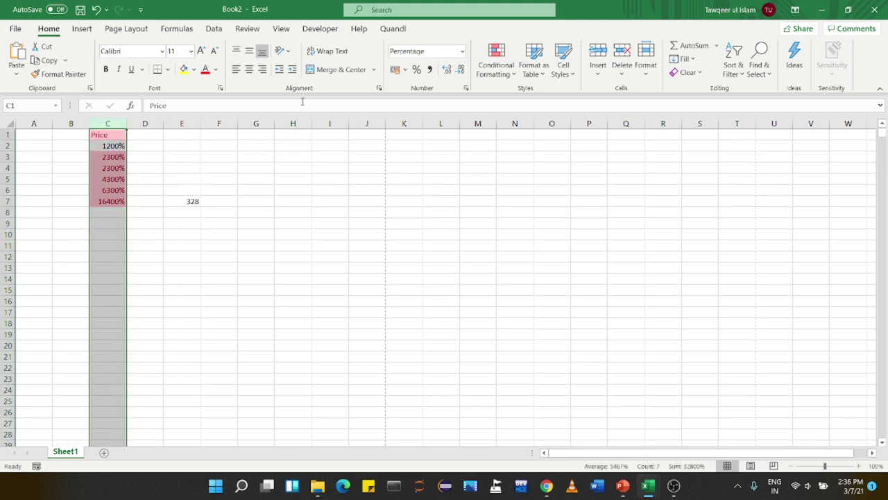
pyautogui.click(508, 68)
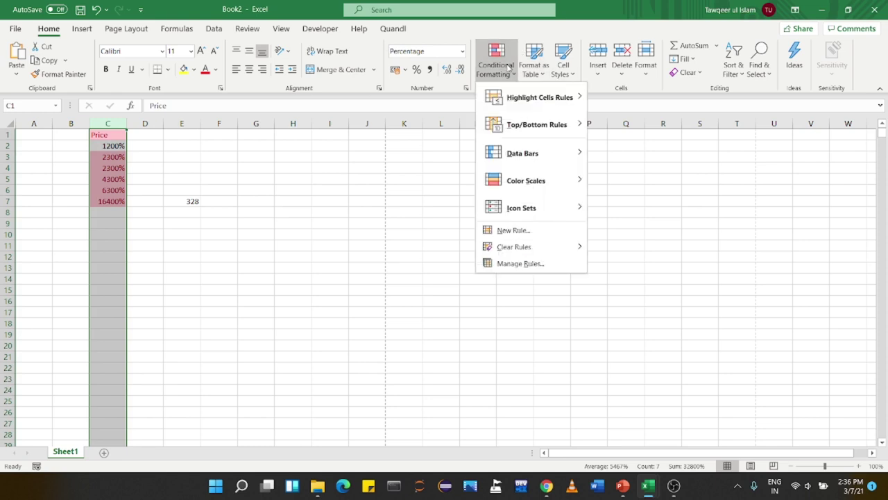
pyautogui.moveTo(525, 102)
pyautogui.click(639, 98)
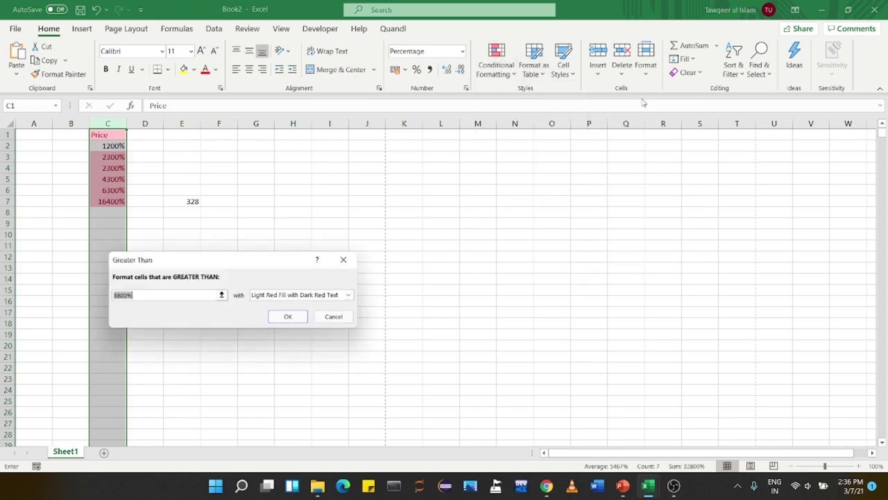
pyautogui.write('1%')
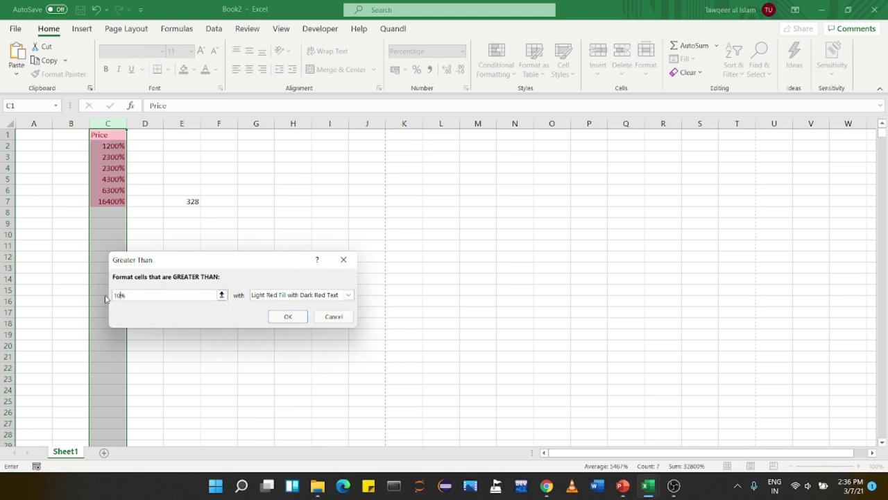
pyautogui.write('000')
pyautogui.click(297, 319)
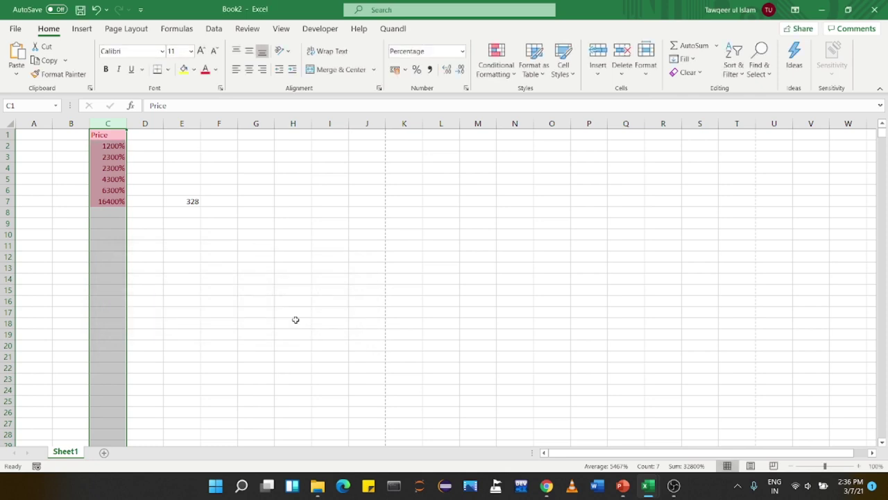
pyautogui.click(209, 203)
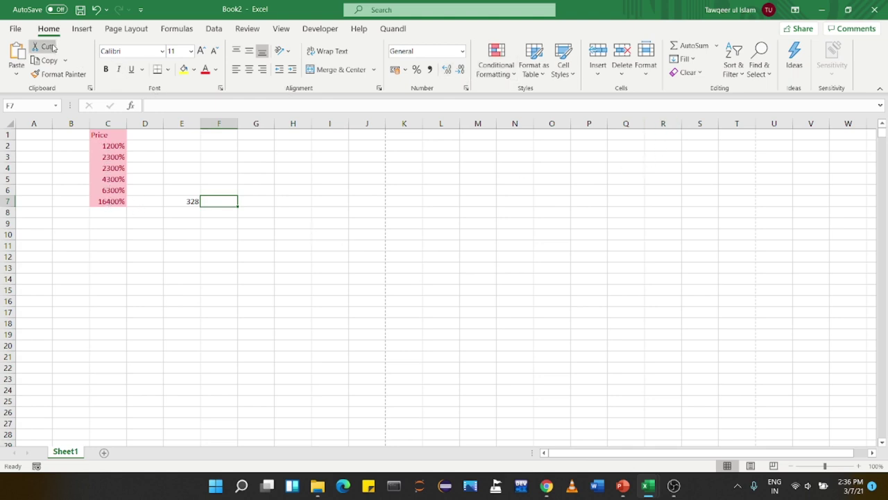
pyautogui.click(83, 32)
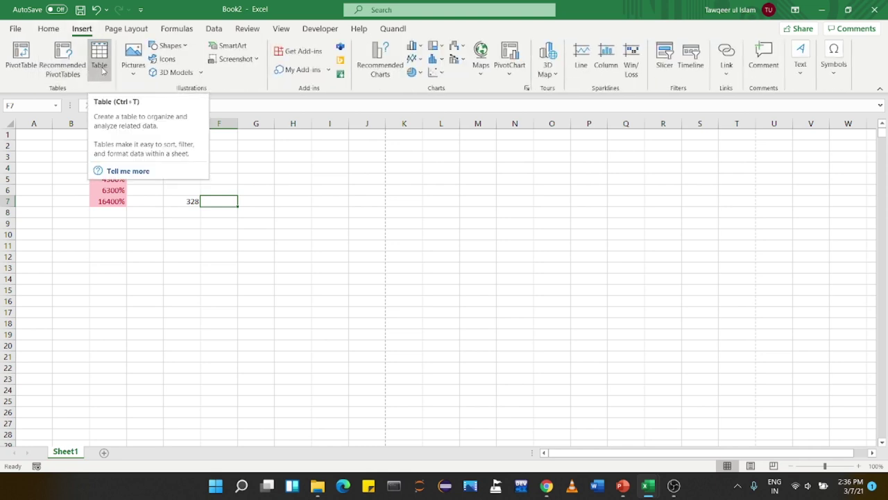
pyautogui.click(170, 45)
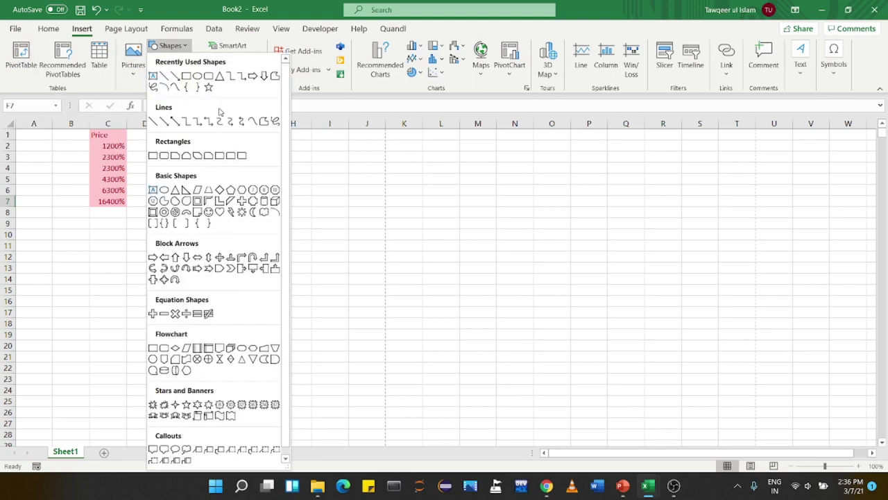
pyautogui.press('Escape')
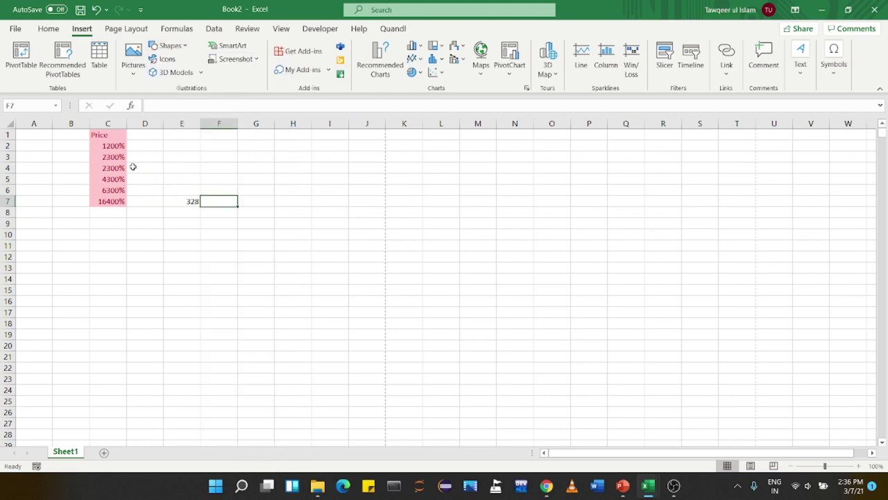
# Insert a 2-D line chart from the price values in C2:C7 and change it to a 2-D clustered column chart
pyautogui.moveTo(113, 202); pyautogui.dragTo(110, 145)
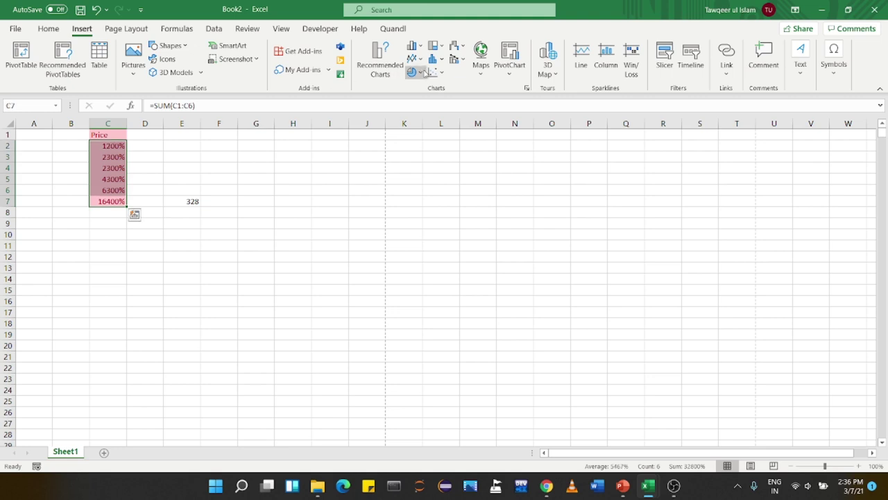
pyautogui.click(414, 59)
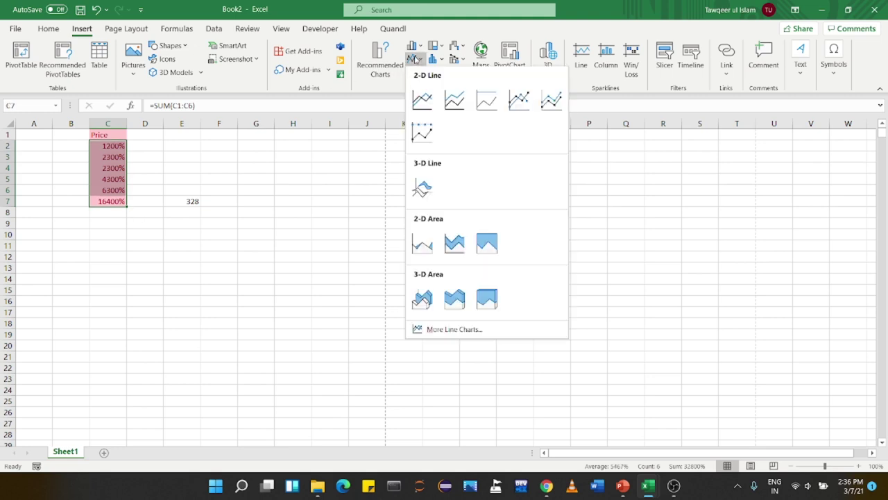
pyautogui.click(422, 100)
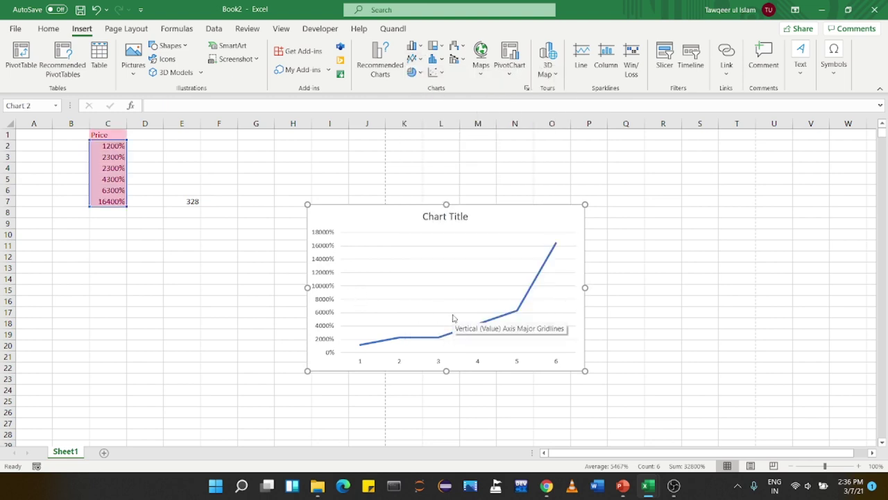
pyautogui.click(422, 47)
pyautogui.click(421, 88)
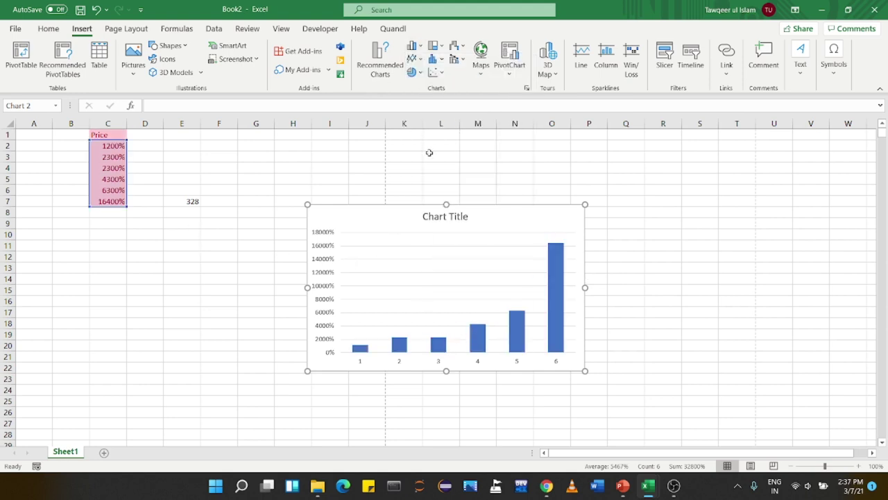
pyautogui.click(162, 223)
# Review the page orientation choices and the available paper sizes for the sheet
pyautogui.click(144, 30)
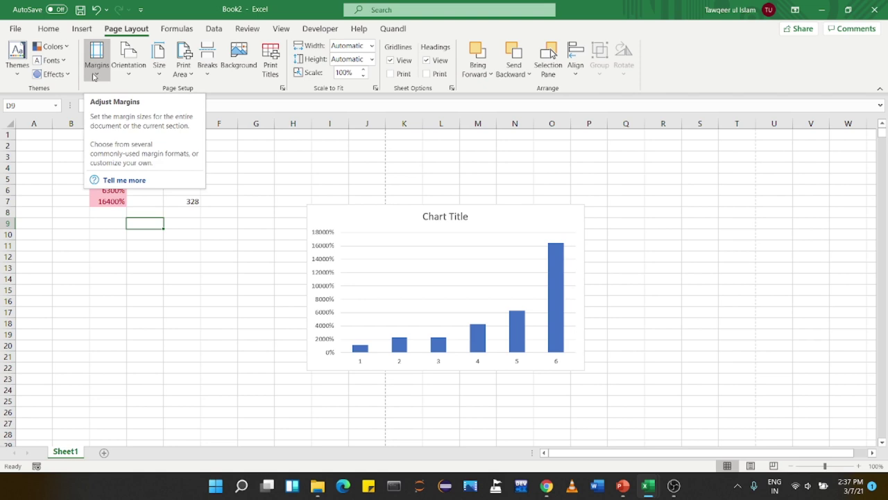
pyautogui.click(128, 66)
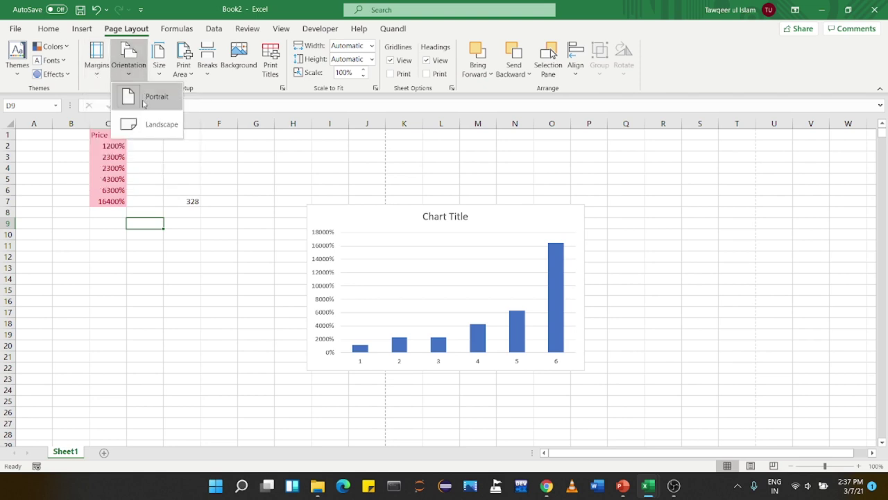
pyautogui.click(166, 67)
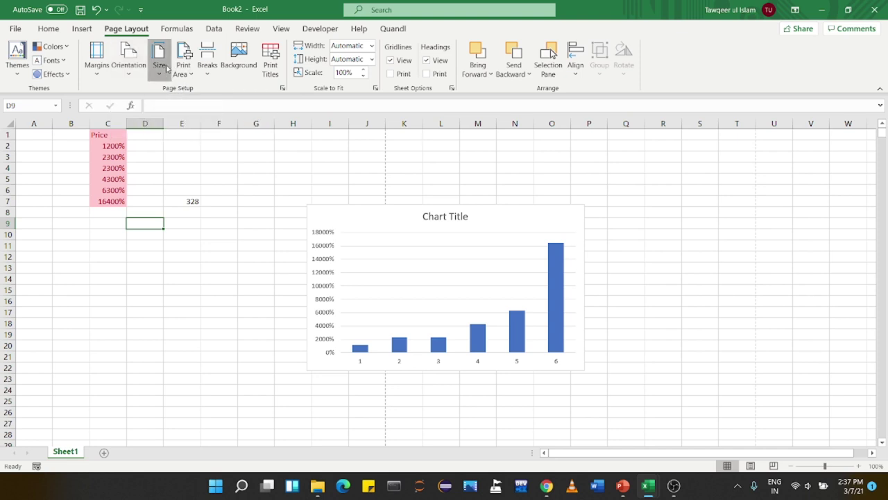
pyautogui.click(166, 68)
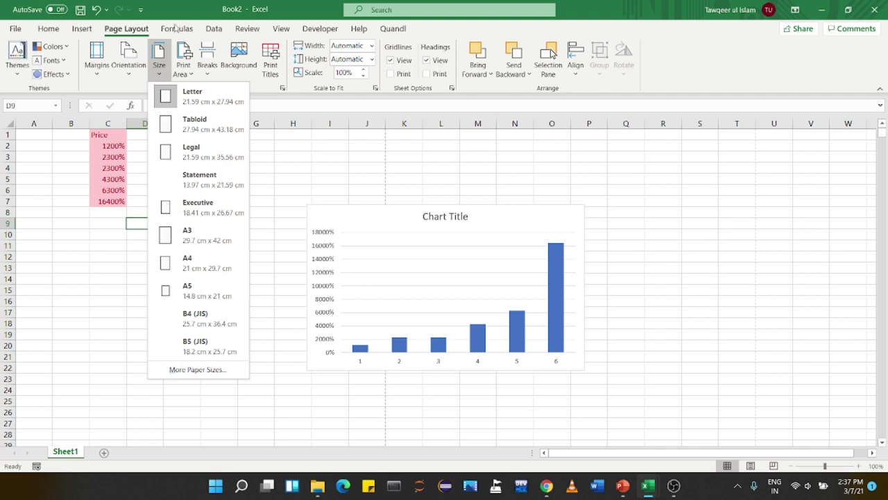
# Browse the Financial, Logical, Text, and Math & Trig categories of the function library
pyautogui.click(161, 29)
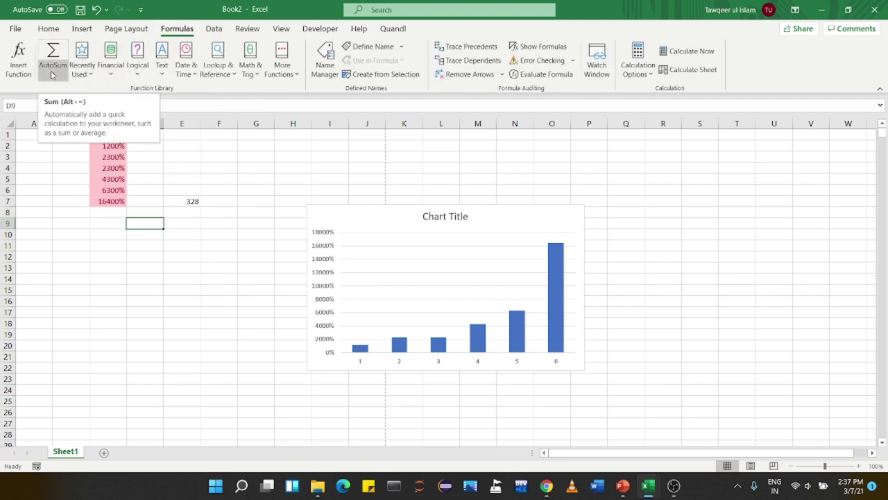
pyautogui.click(108, 76)
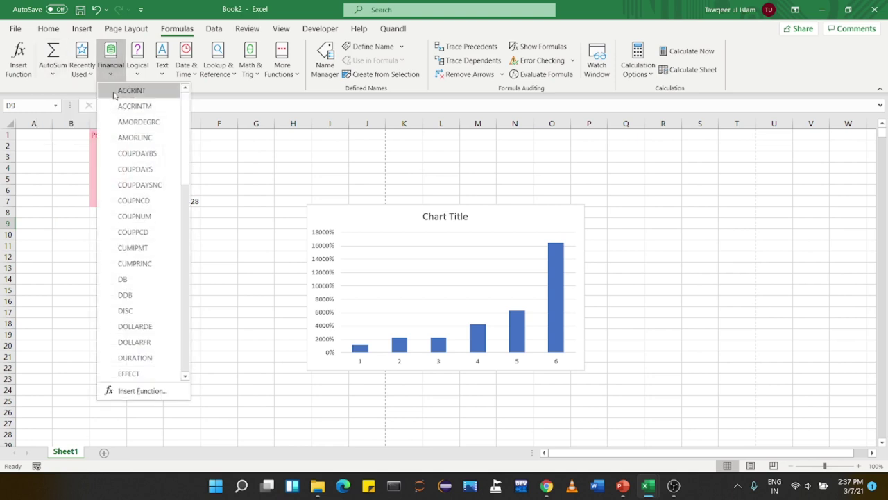
pyautogui.click(144, 72)
pyautogui.click(145, 73)
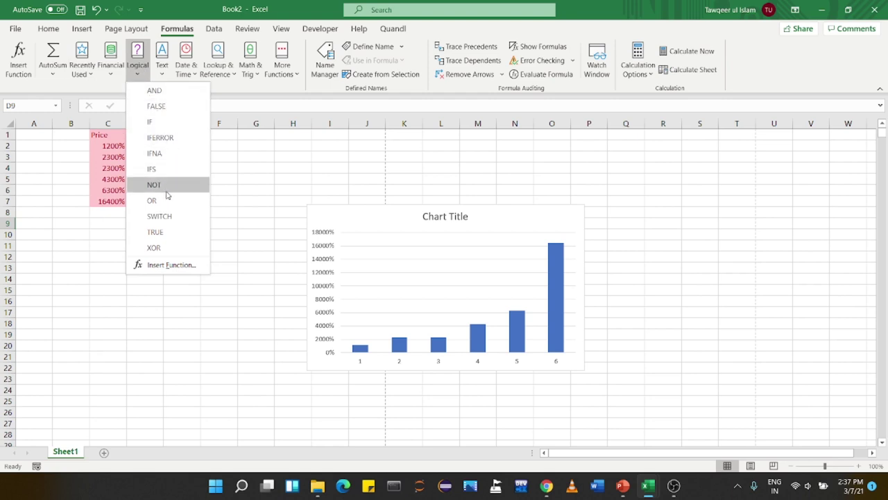
pyautogui.click(164, 73)
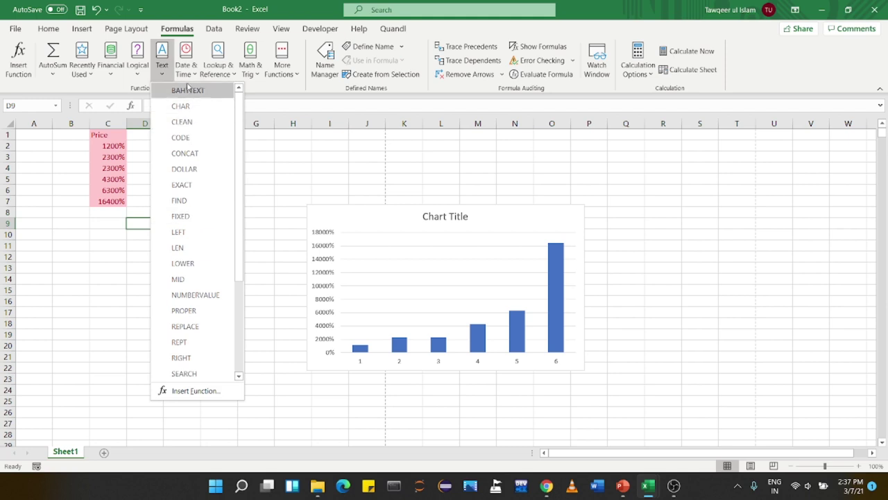
pyautogui.click(248, 74)
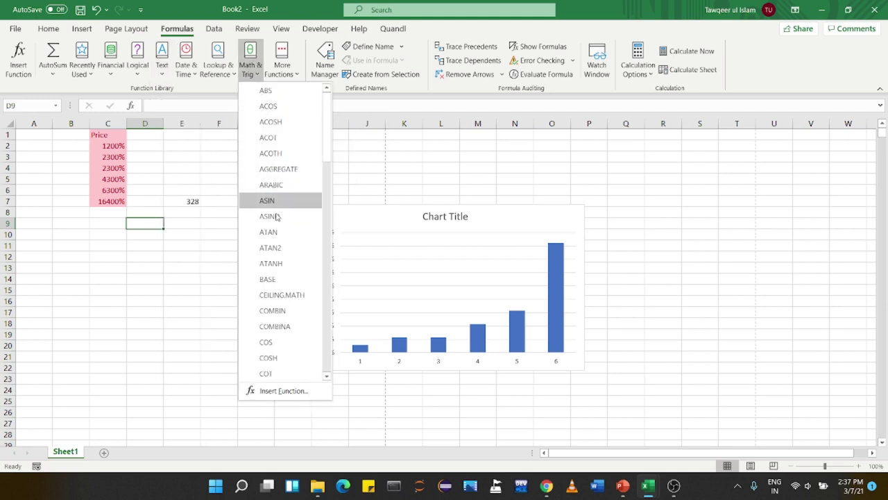
pyautogui.click(192, 88)
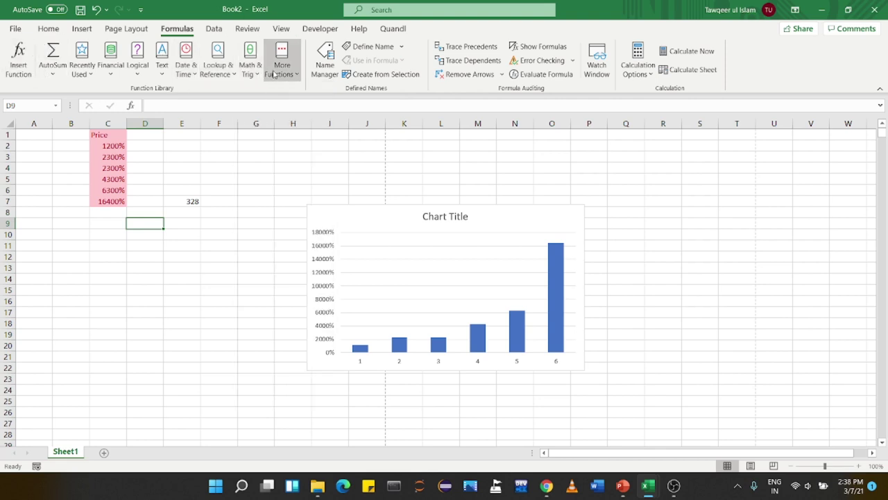
pyautogui.click(207, 35)
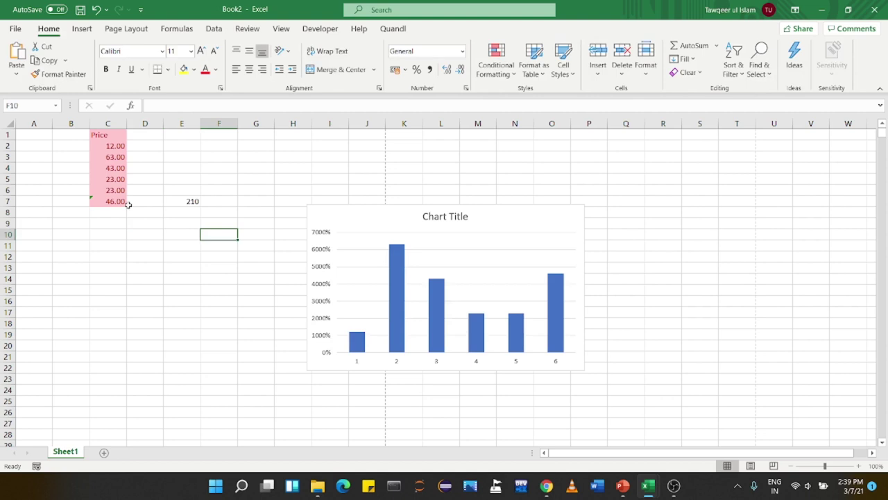
# Sort the price values in C2:C7 by cell values from smallest to largest
pyautogui.moveTo(123, 201); pyautogui.dragTo(110, 146)
pyautogui.scroll(-4, 425, 47)
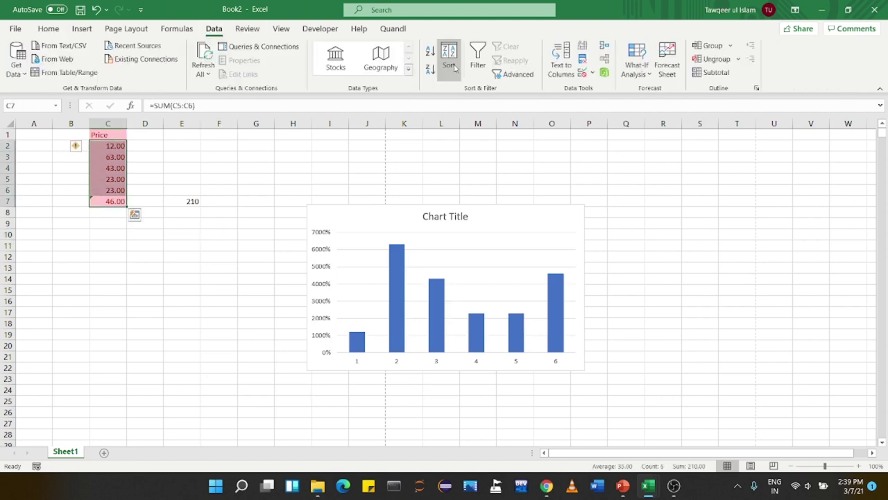
pyautogui.click(449, 59)
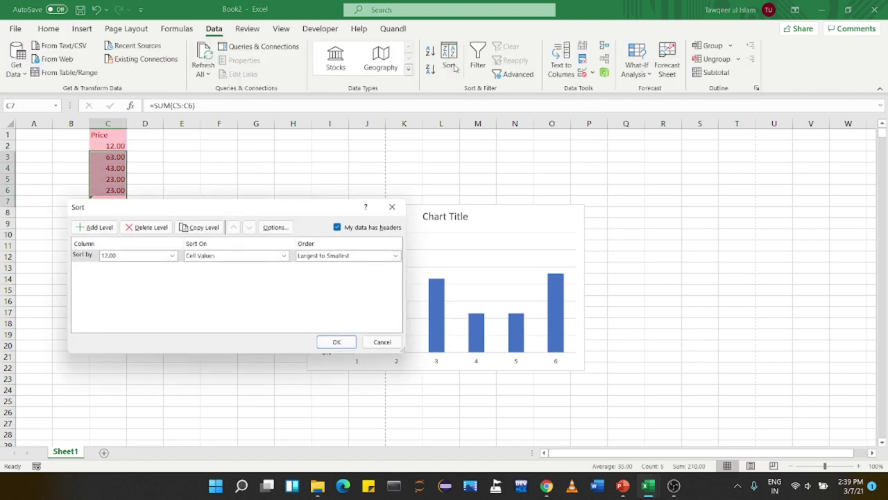
pyautogui.click(394, 255)
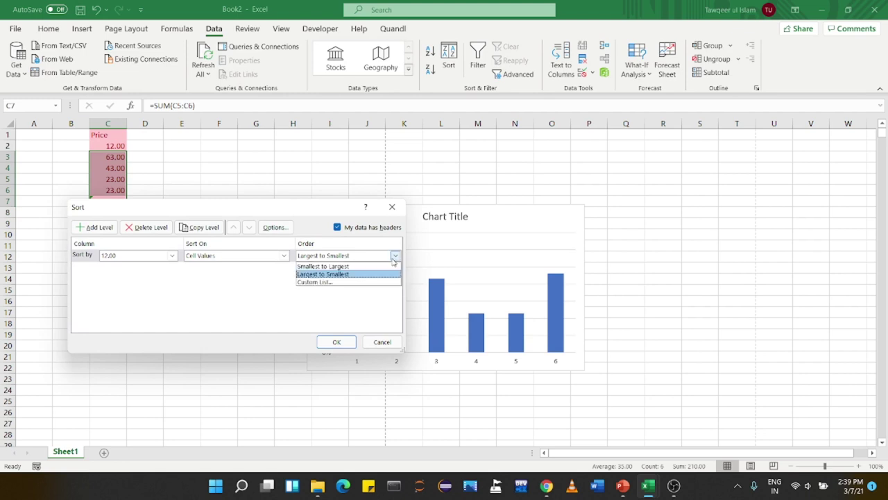
pyautogui.click(340, 265)
pyautogui.click(336, 343)
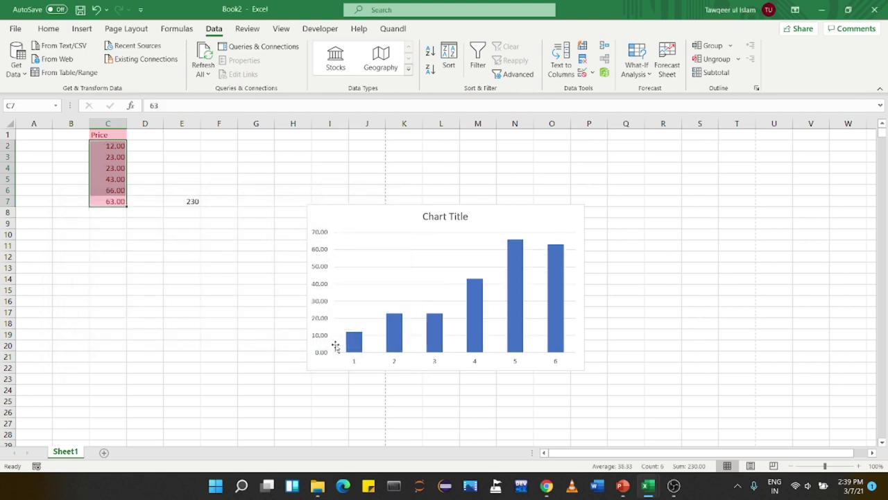
pyautogui.click(109, 234)
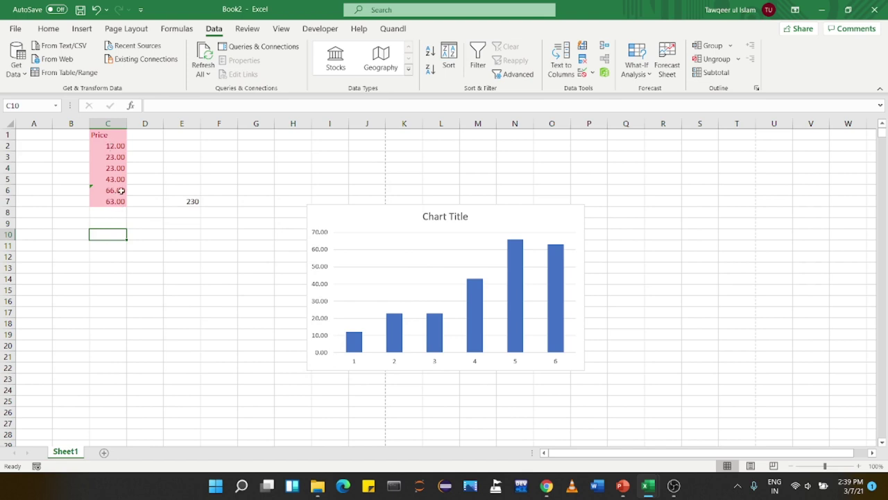
# Look over the review and workbook view commands, and show the sheet in Page Break Preview
pyautogui.click(247, 29)
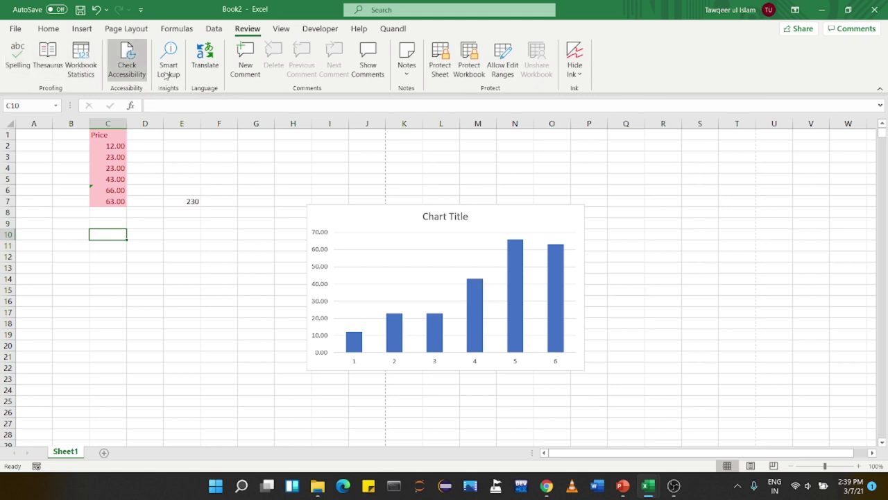
pyautogui.click(281, 30)
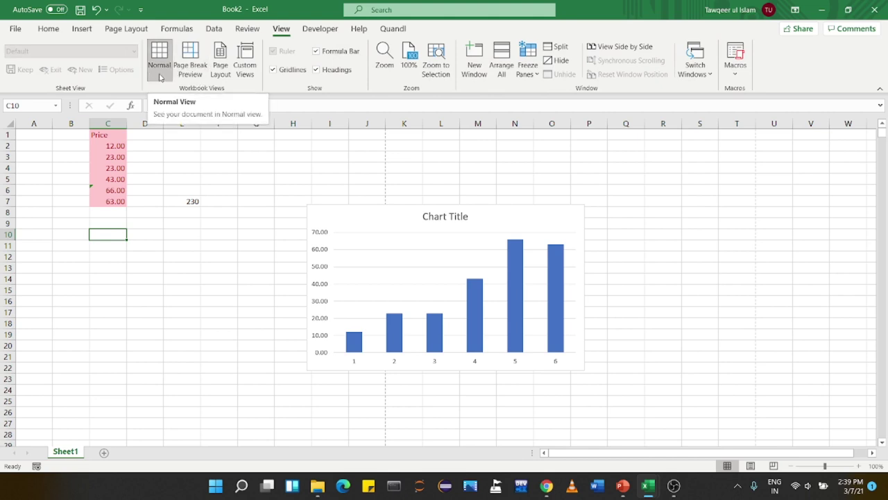
pyautogui.click(194, 68)
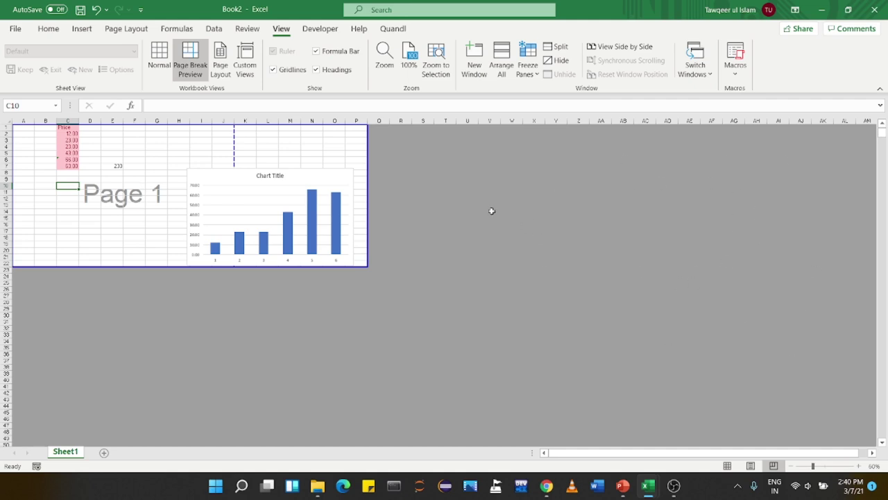
# Switch the sheet to Page Layout view and examine its pages from header to footer
pyautogui.click(220, 62)
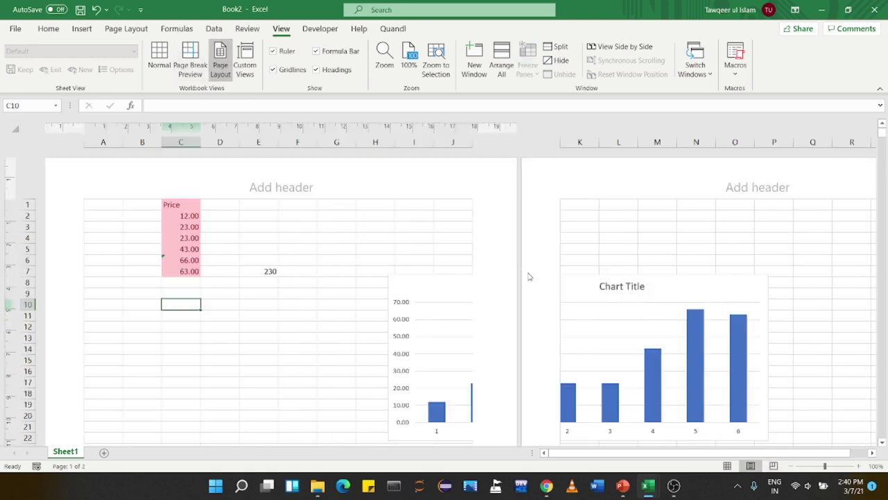
pyautogui.scroll(-3, 539, 284)
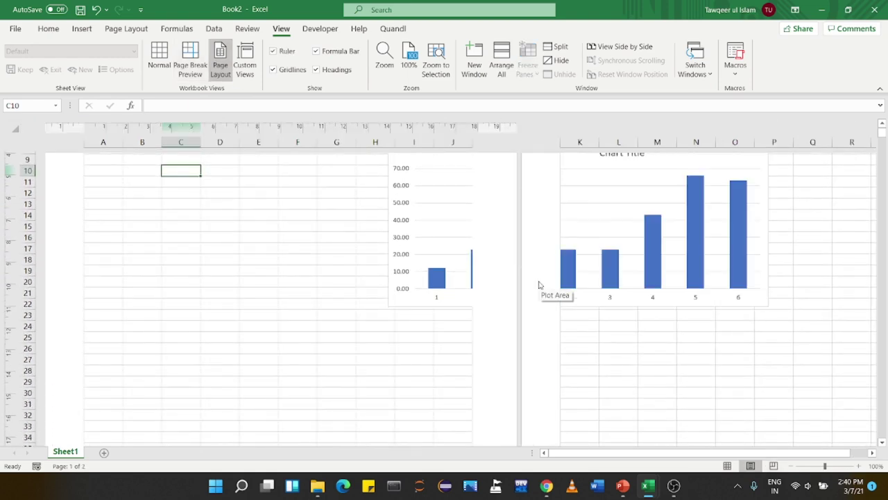
pyautogui.scroll(-1, 539, 284)
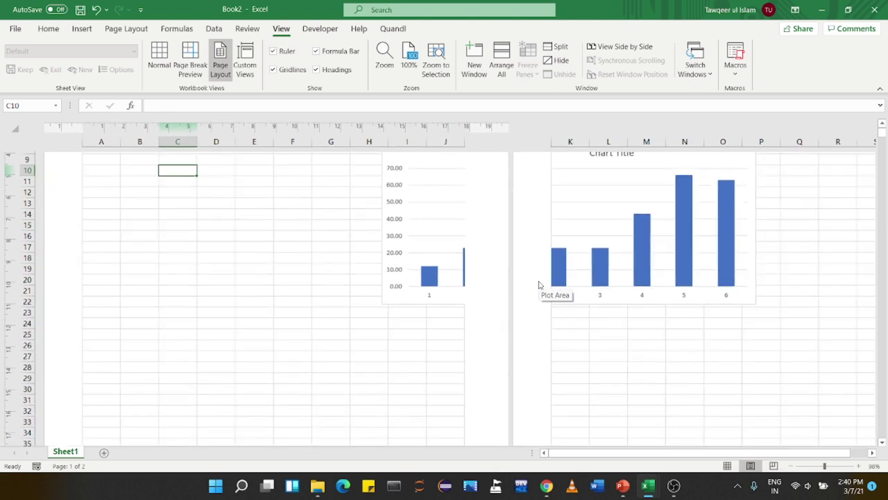
pyautogui.scroll(3, 539, 284)
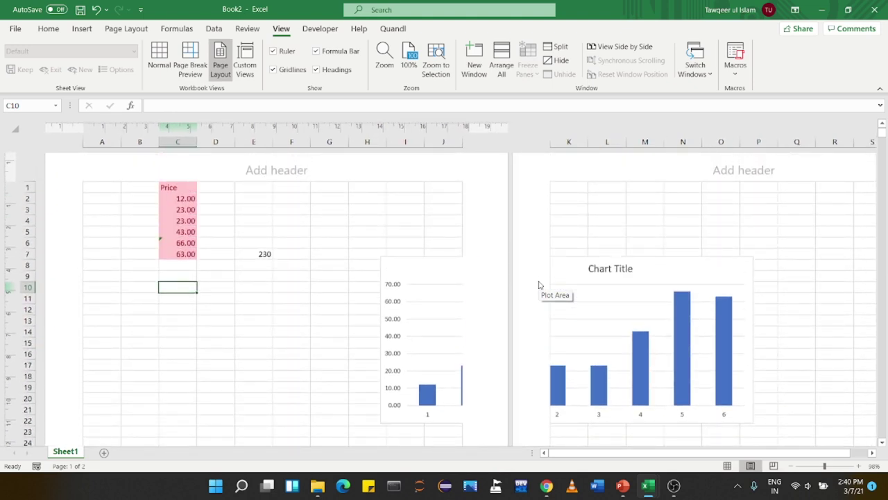
pyautogui.scroll(-15, 539, 284)
pyautogui.scroll(17, 383, 284)
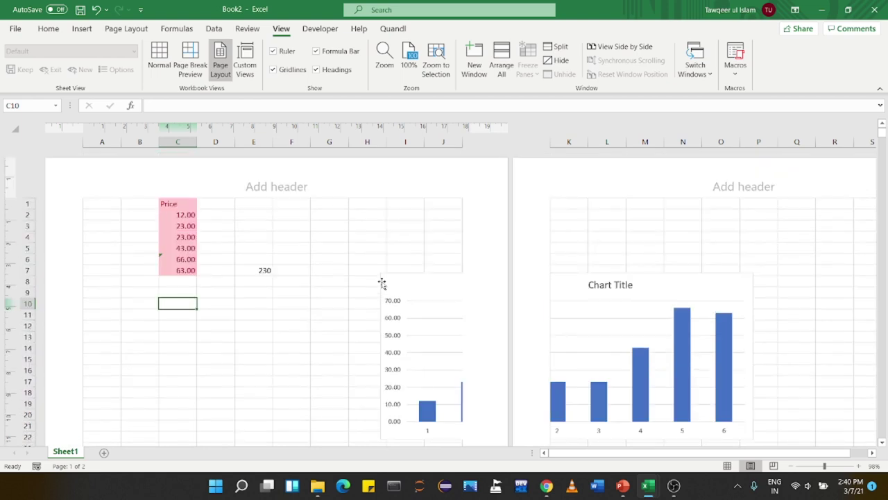
pyautogui.scroll(-8, 256, 98)
pyautogui.scroll(6, 250, 77)
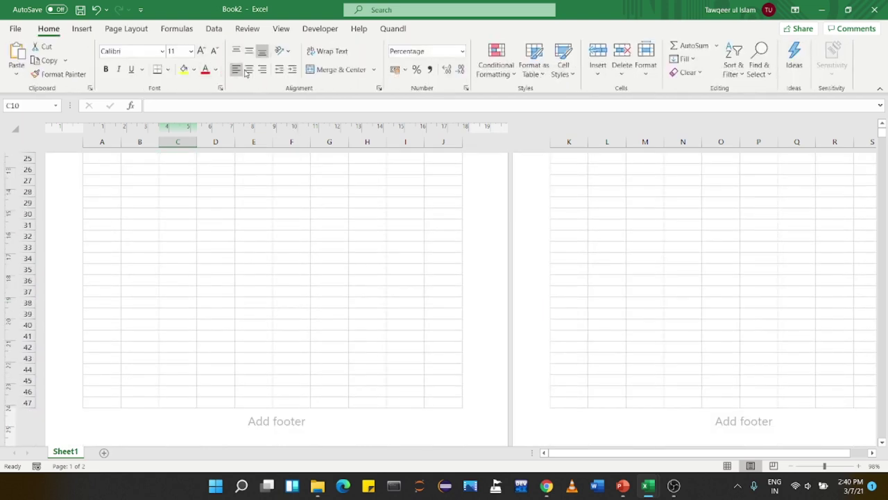
# Look over the view, developer and help commands
pyautogui.click(276, 31)
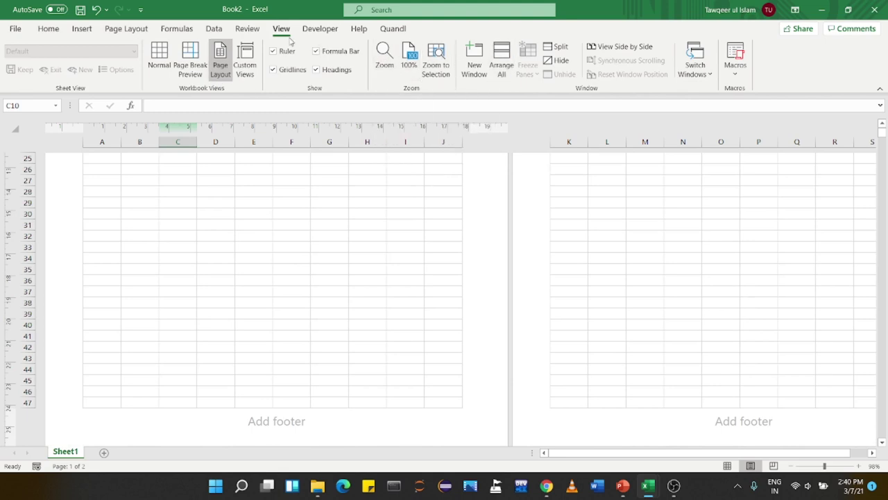
pyautogui.click(318, 38)
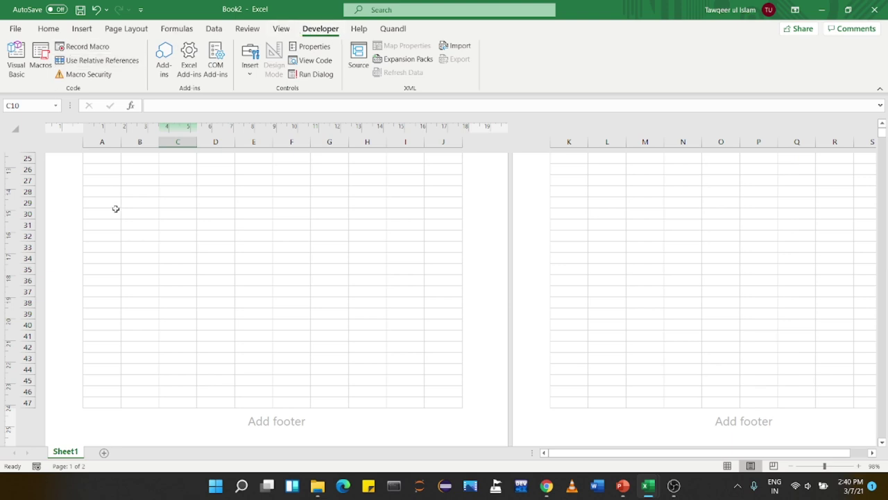
pyautogui.scroll(10, 116, 209)
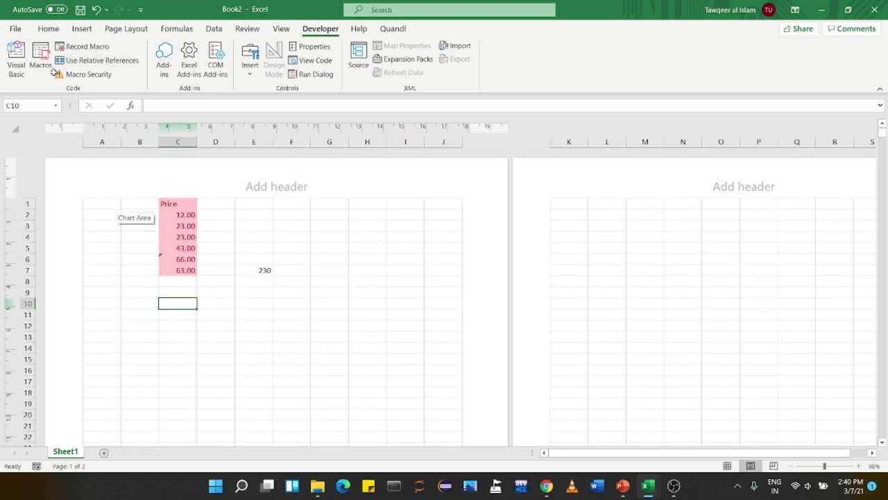
pyautogui.click(362, 30)
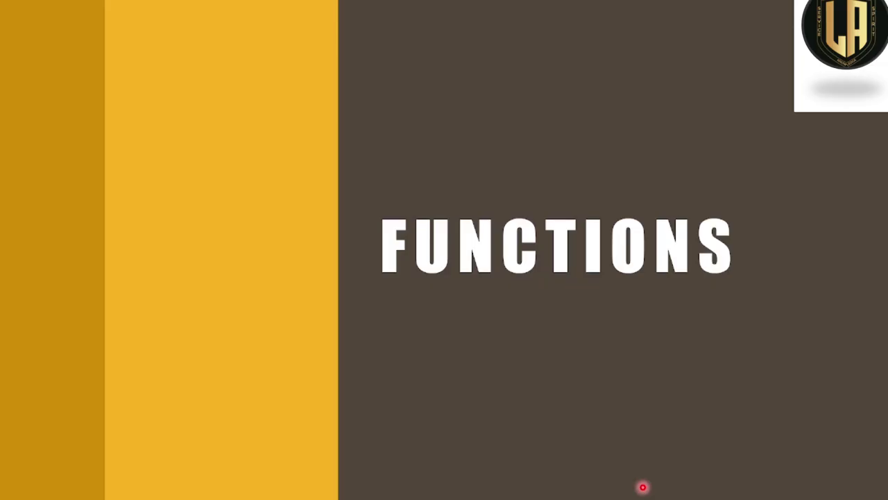
pyautogui.click(643, 487)
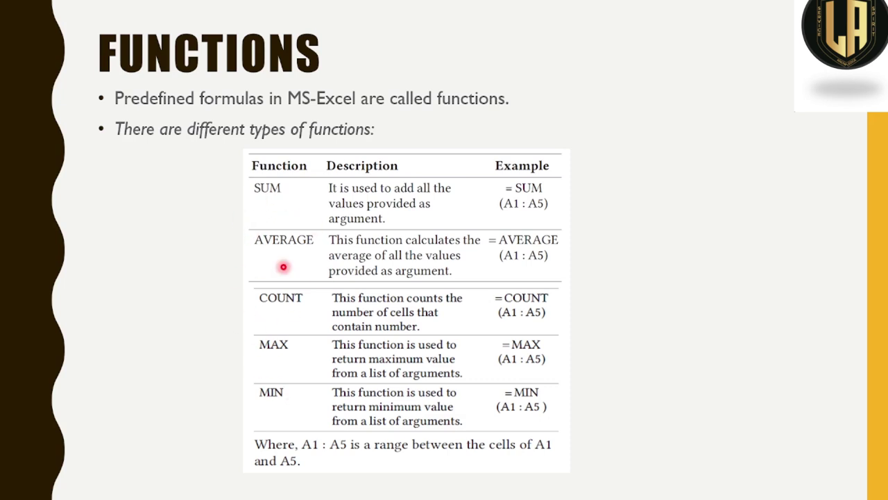
# Switch to the Book3 workbook in Excel and examine the sales table beside the function reference on Sheet1
pyautogui.hotkey('alt', 'Tab')
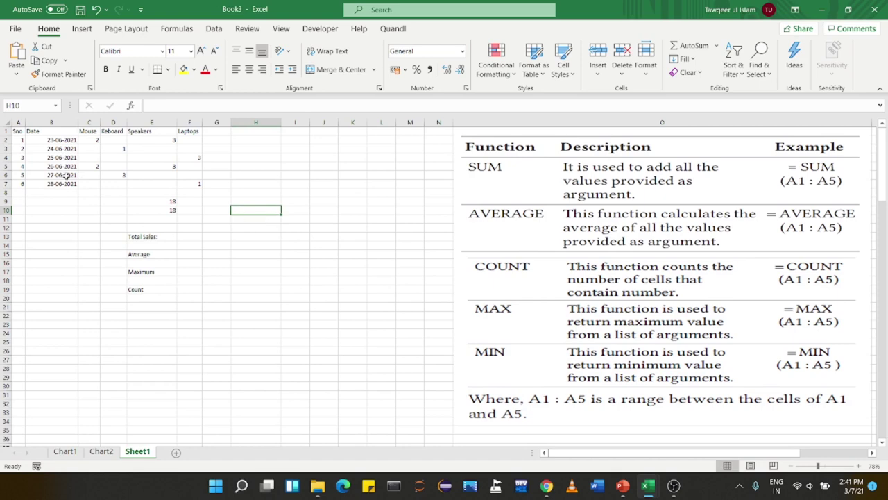
pyautogui.scroll(3, 114, 242)
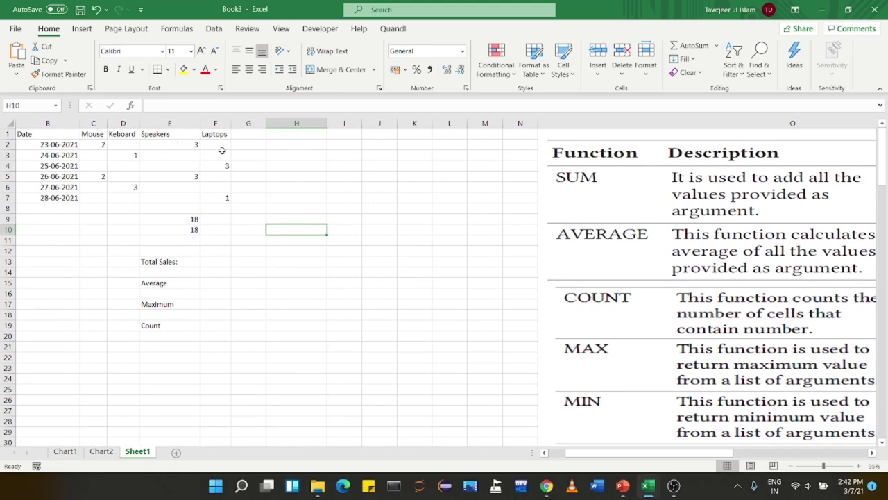
pyautogui.click(66, 154)
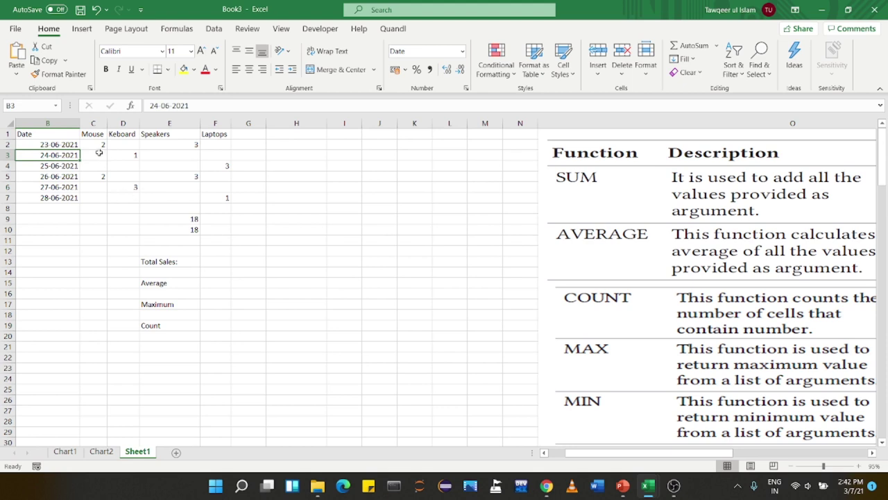
pyautogui.keyDown('ctrl'); pyautogui.scroll(-3, 370, 245); pyautogui.keyUp('ctrl')
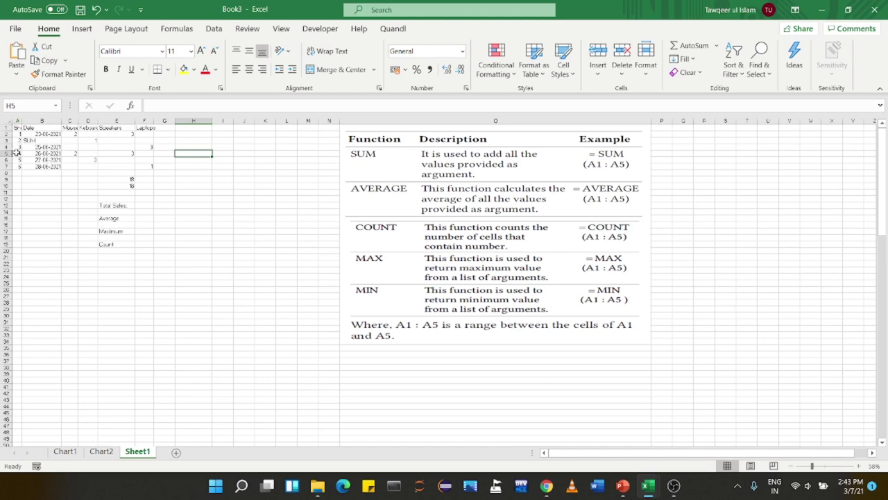
pyautogui.scroll(3, 235, 206)
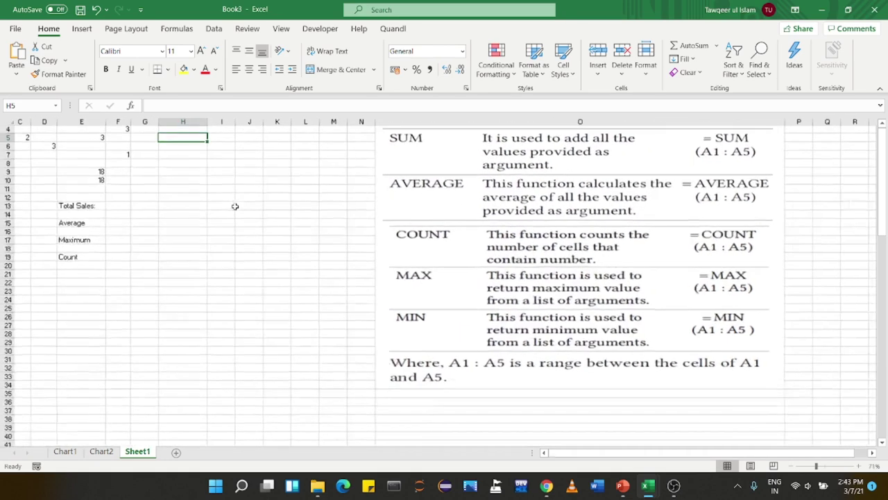
pyautogui.scroll(-1, 235, 206)
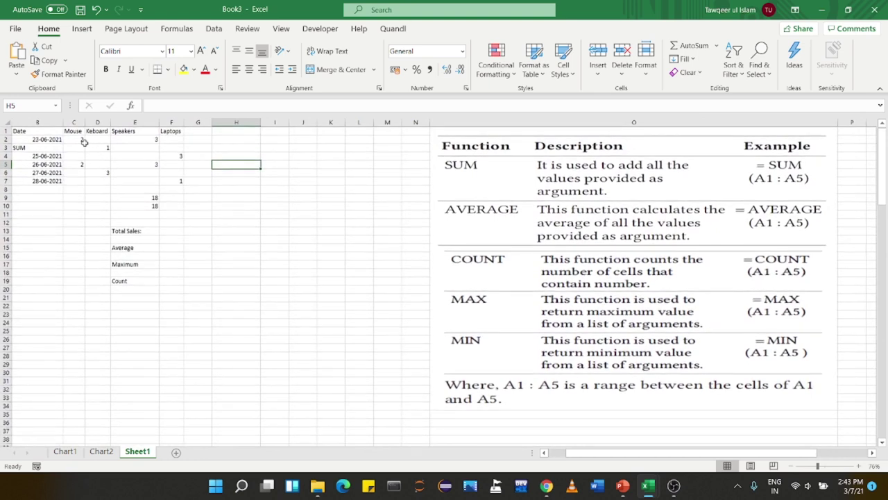
# Add up the sales figures in cell H11 with the formula =SUM(C2:F7)
pyautogui.click(235, 215)
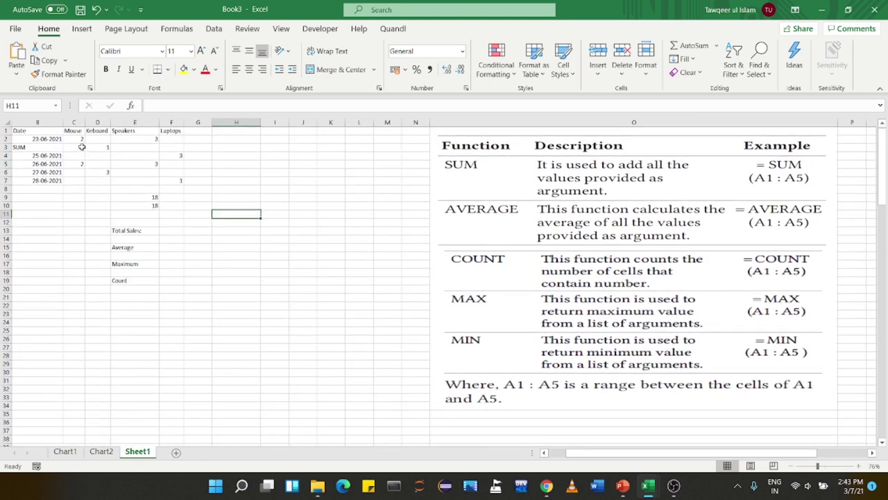
pyautogui.click(204, 108)
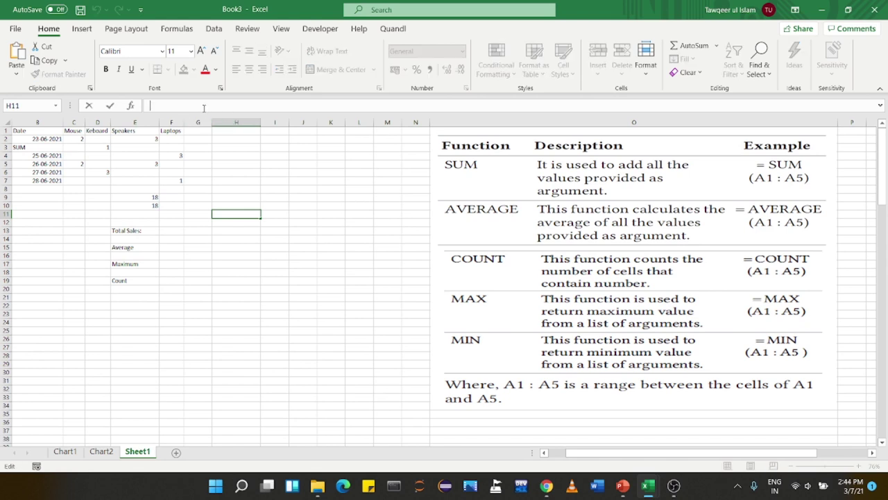
pyautogui.write('=')
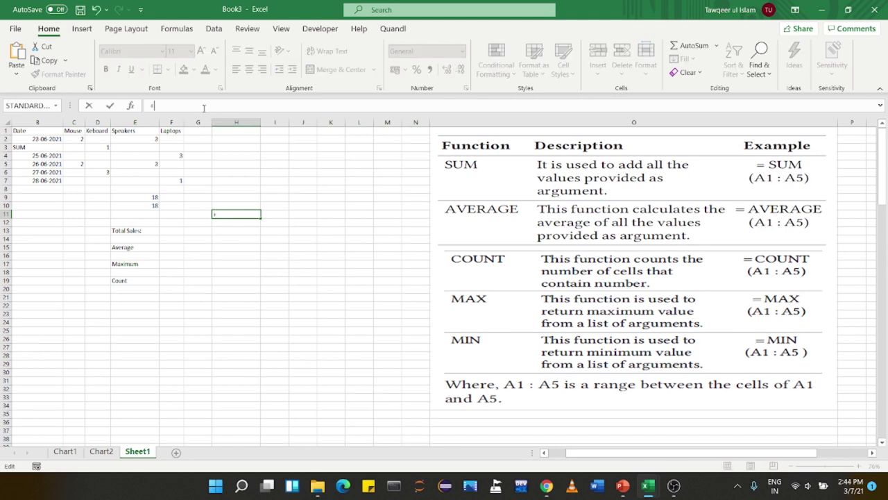
pyautogui.press('BackSpace')
pyautogui.write('=')
pyautogui.press('BackSpace')
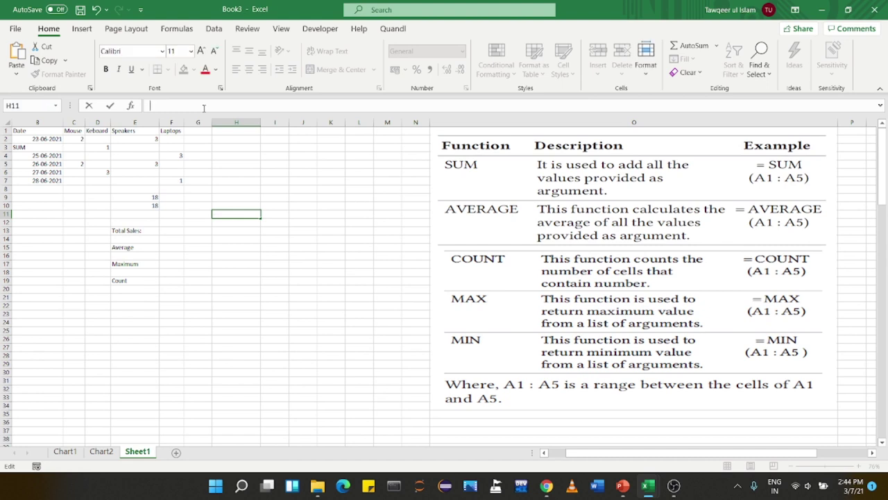
pyautogui.write('=')
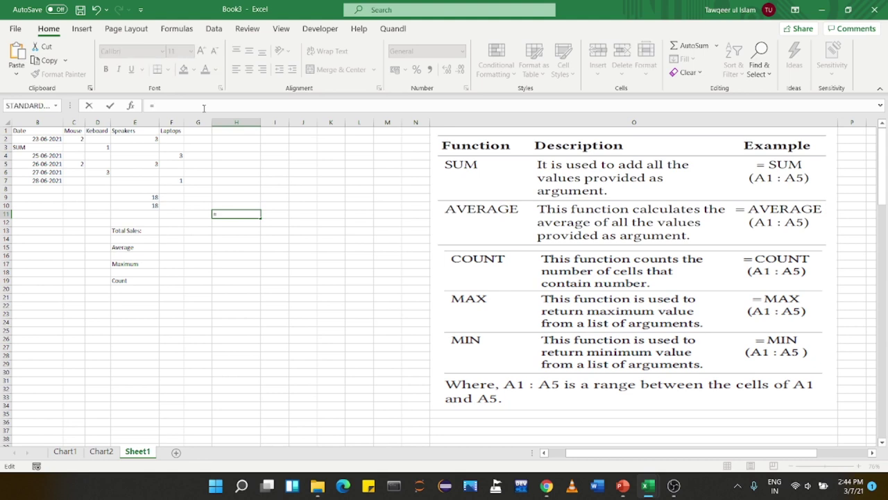
pyautogui.write('SUM')
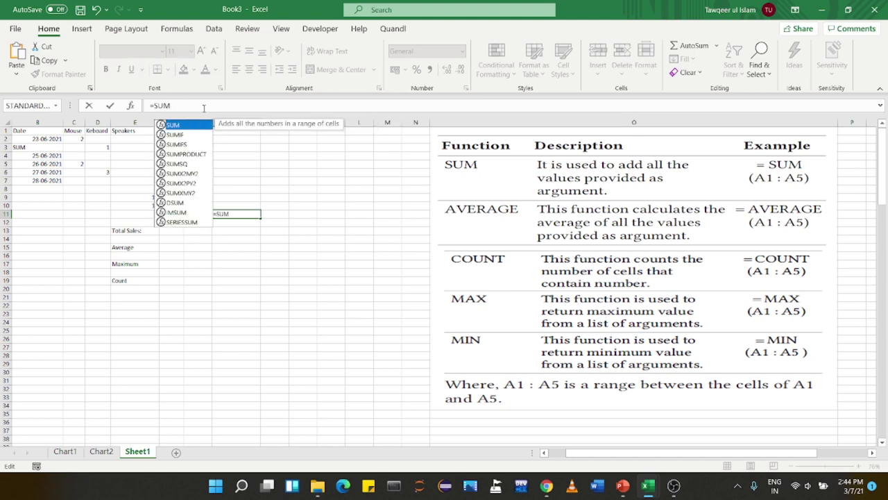
pyautogui.write('(')
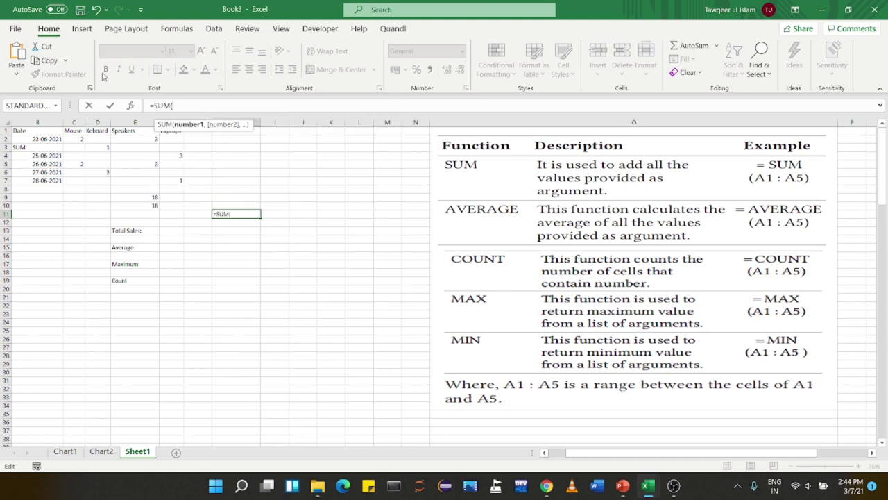
pyautogui.click(83, 140)
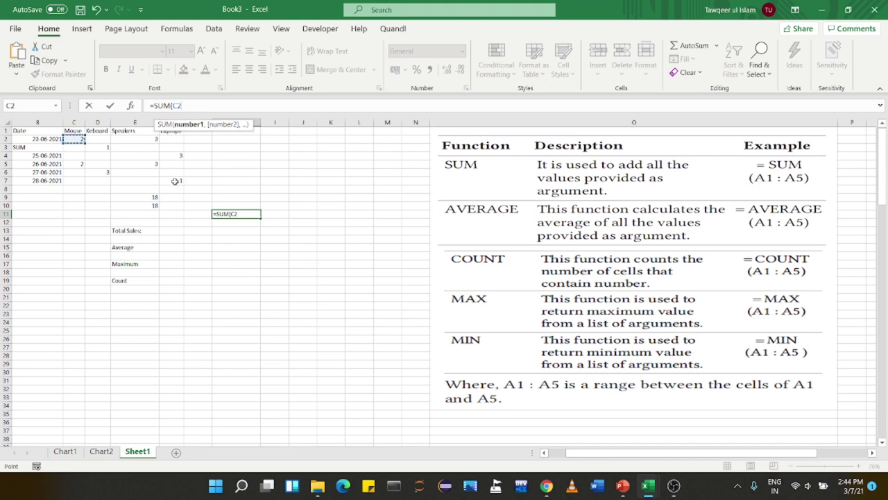
pyautogui.moveTo(86, 145); pyautogui.dragTo(183, 185)
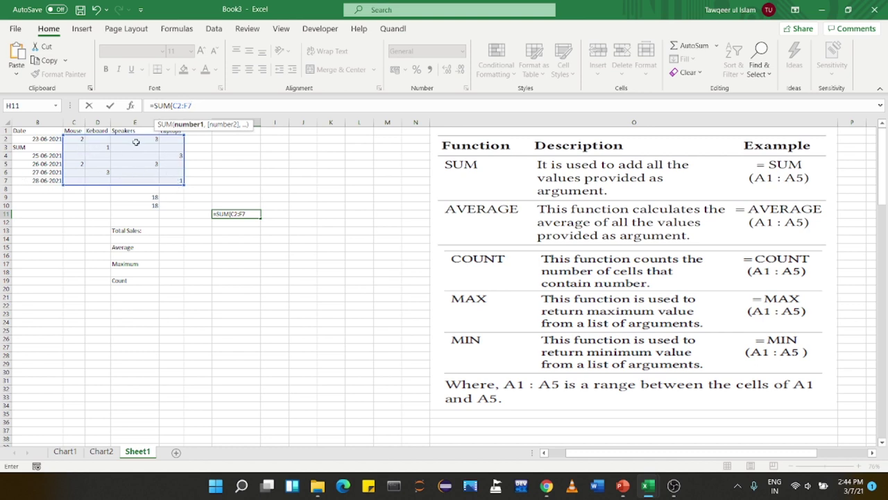
pyautogui.write(')')
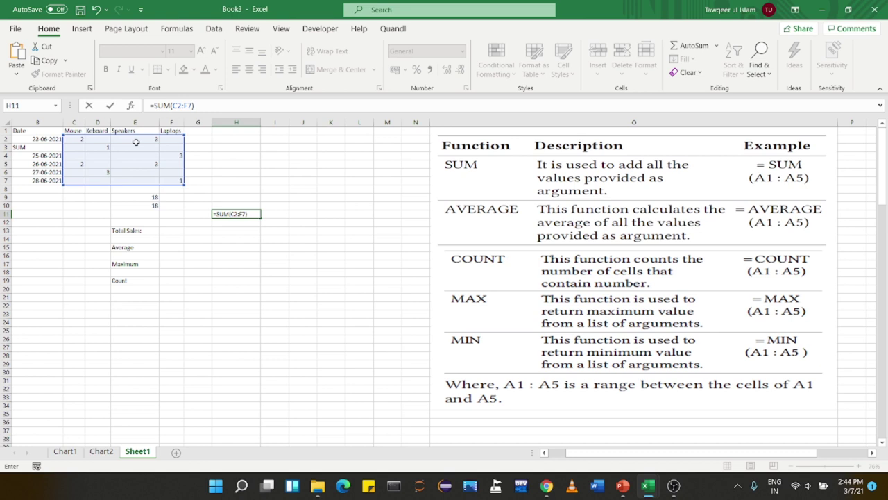
pyautogui.press('Return')
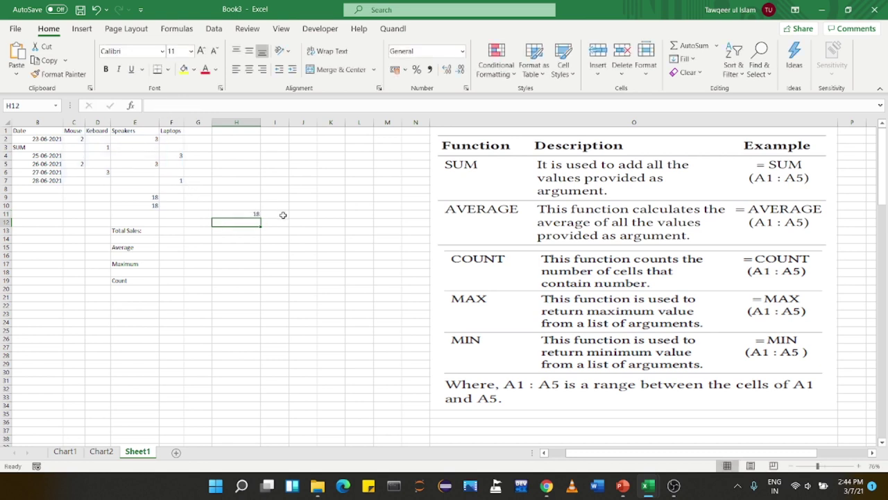
# Replace the formula in cell H11 with =COUNT(C2:F7) and check the counted range in the sales table
pyautogui.click(251, 214)
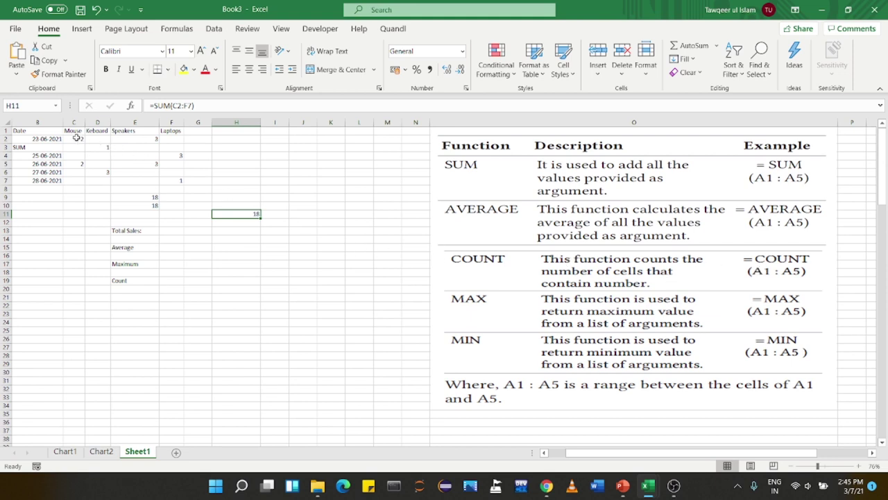
pyautogui.moveTo(199, 105); pyautogui.dragTo(114, 102)
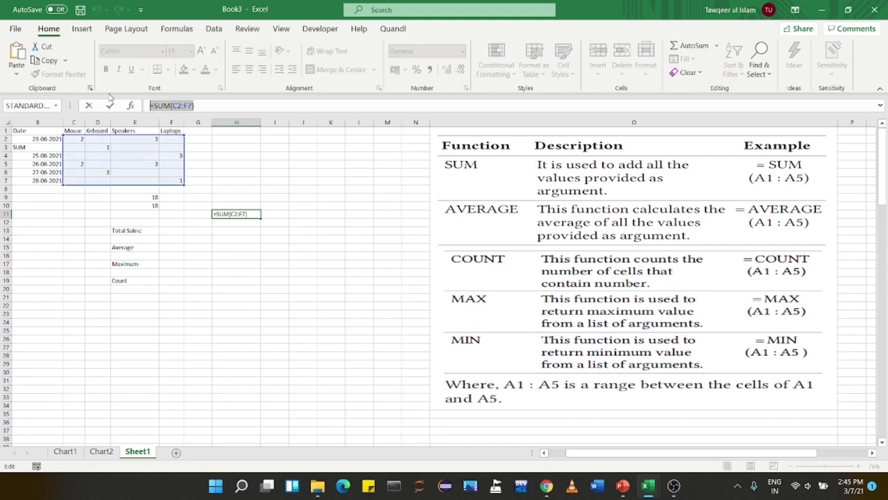
pyautogui.write('=COUNT(')
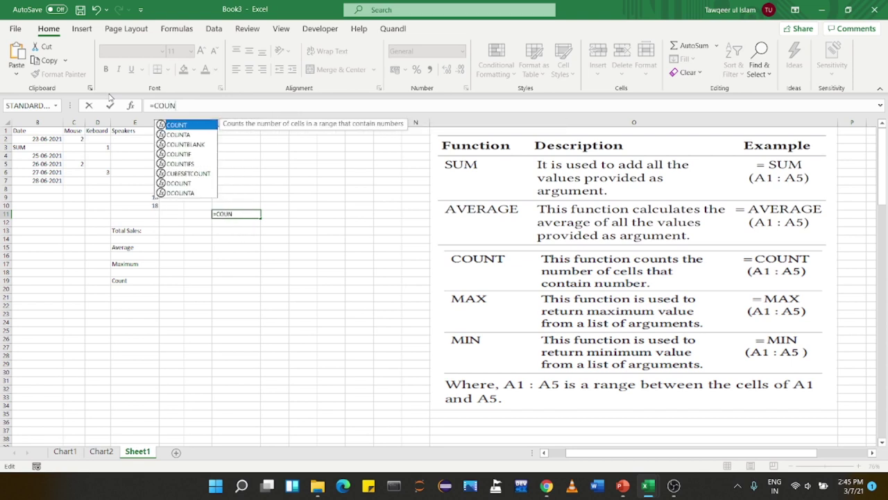
pyautogui.click(75, 140)
pyautogui.moveTo(86, 142); pyautogui.dragTo(181, 184)
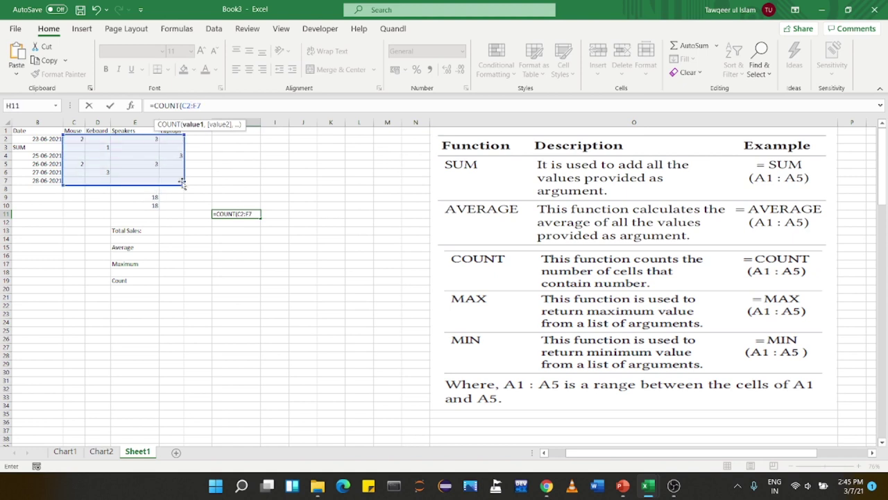
pyautogui.write(')')
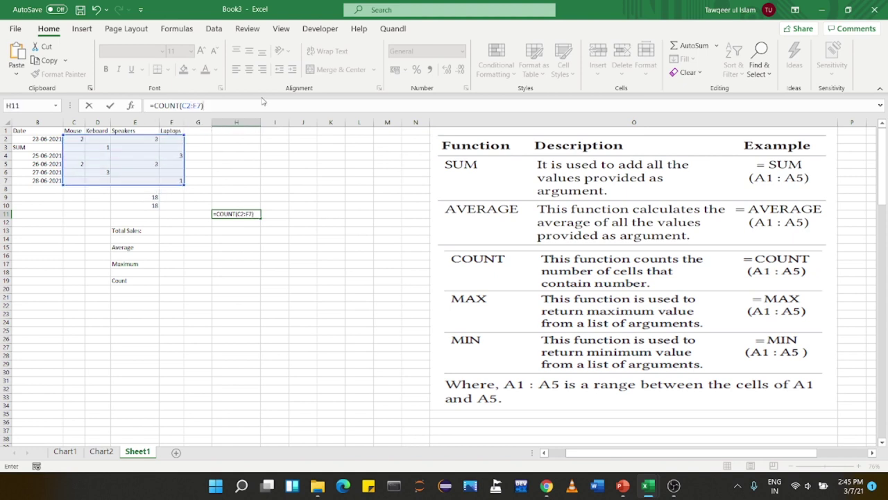
pyautogui.press('Return')
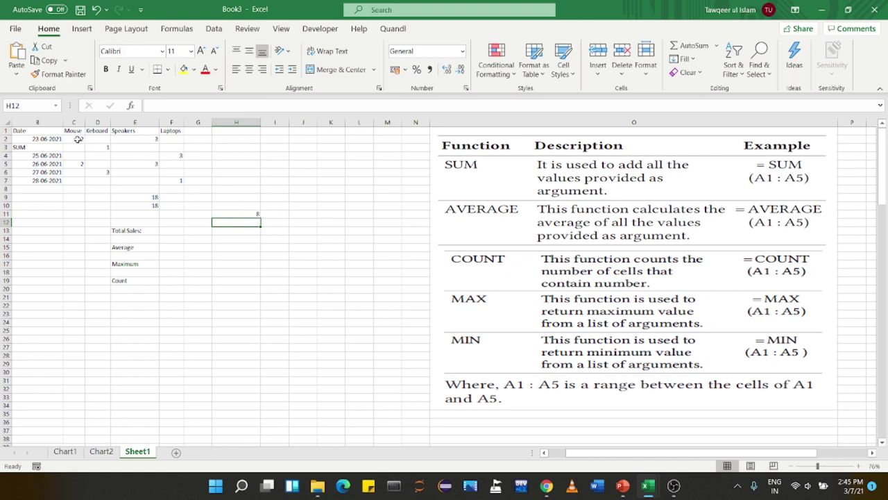
pyautogui.moveTo(75, 139); pyautogui.dragTo(171, 180)
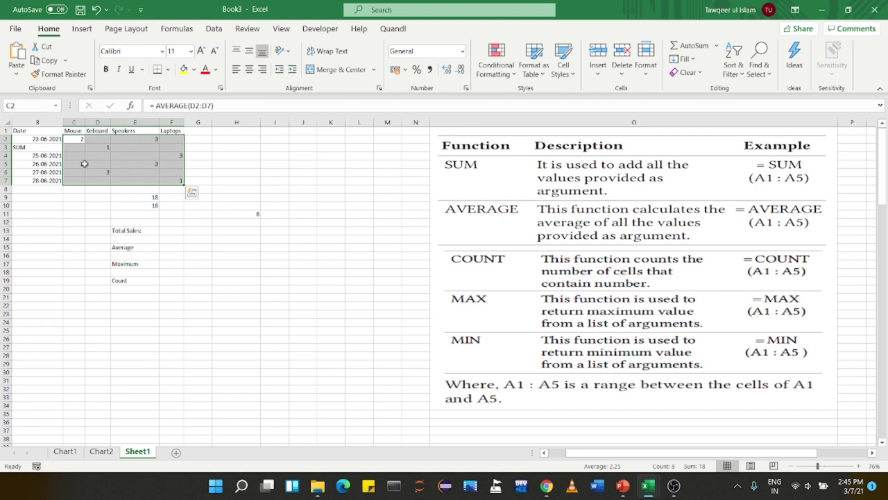
pyautogui.click(226, 179)
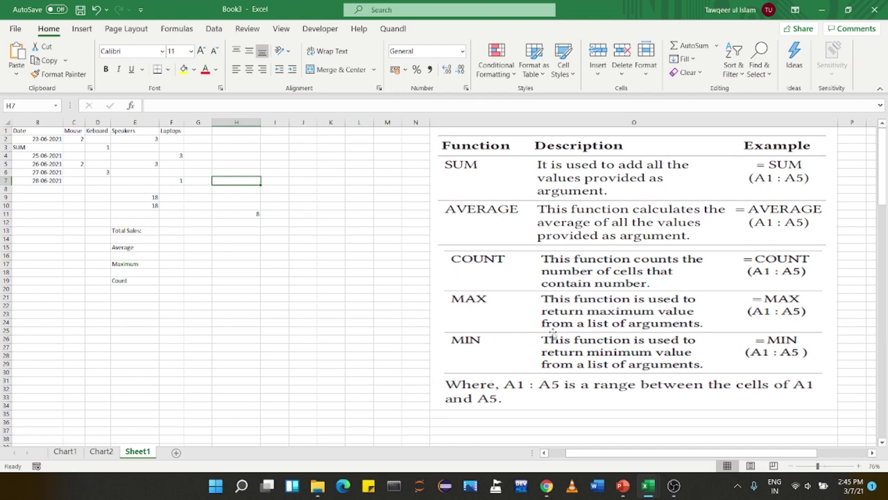
# Find the highest sales figure in cell L19 with a MAX formula over the range C2:F7
pyautogui.click(351, 280)
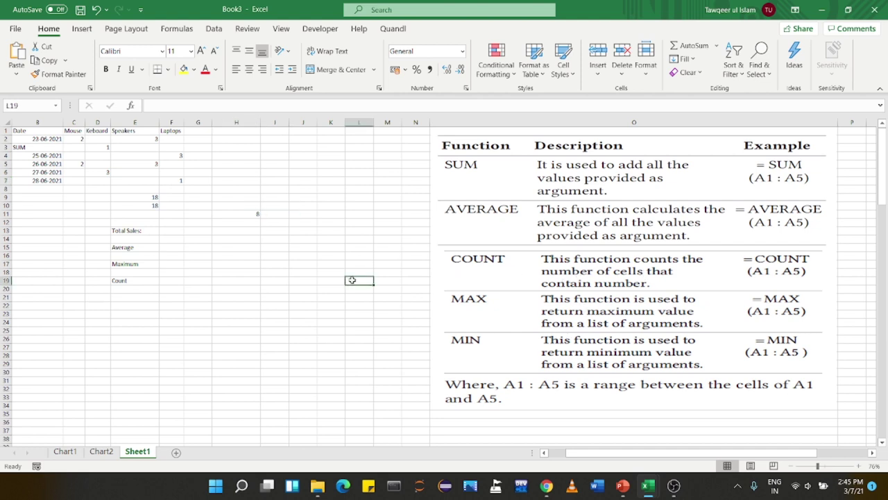
pyautogui.click(151, 105)
pyautogui.write('=M')
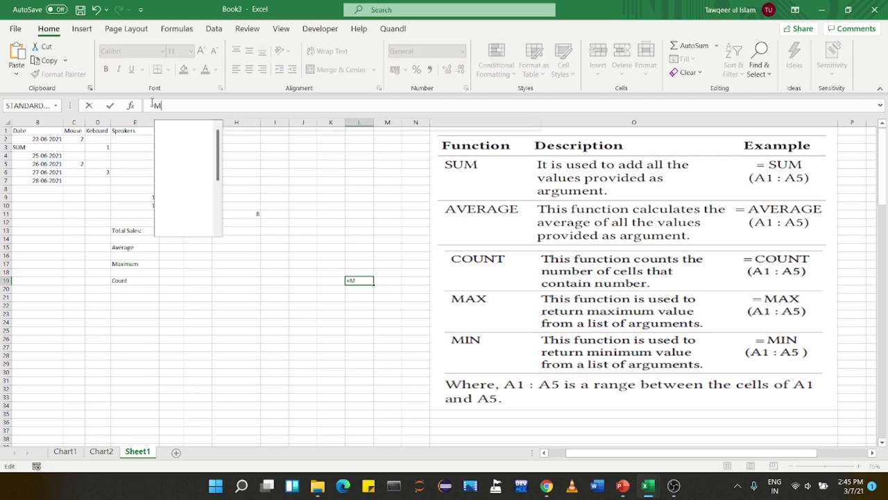
pyautogui.write('AX(')
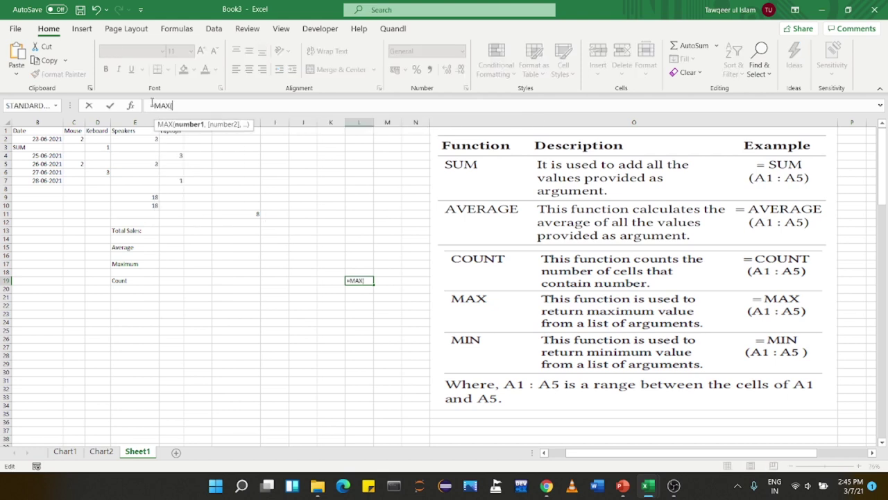
pyautogui.moveTo(75, 139); pyautogui.dragTo(169, 178)
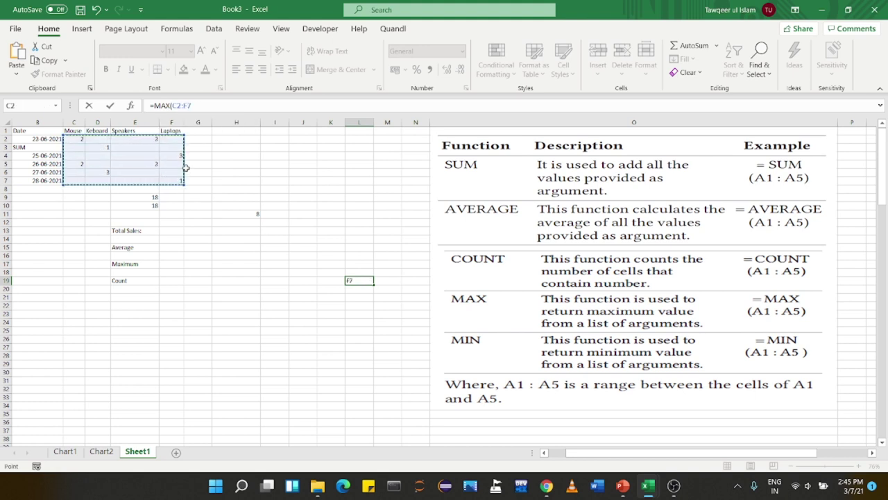
pyautogui.press('Return')
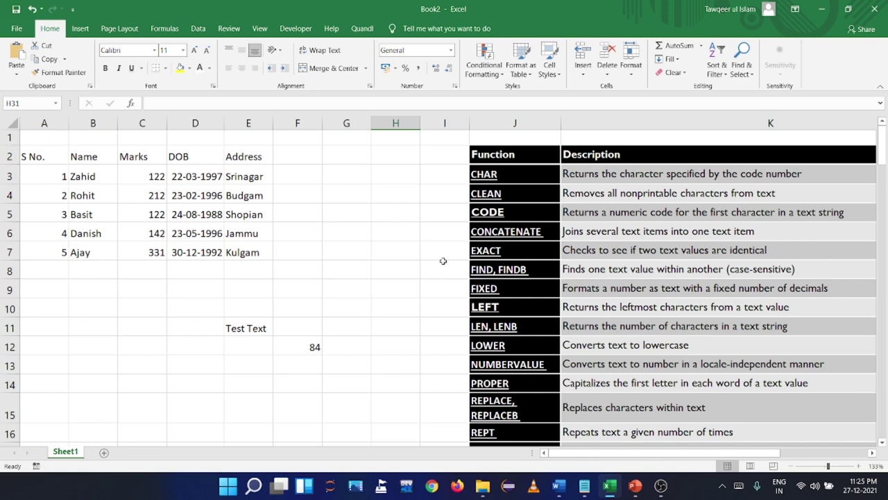
# Convert character code 67 to text in cell G4 of the Book2 workbook with the formula =CHAR(67)
pyautogui.scroll(2, 486, 179)
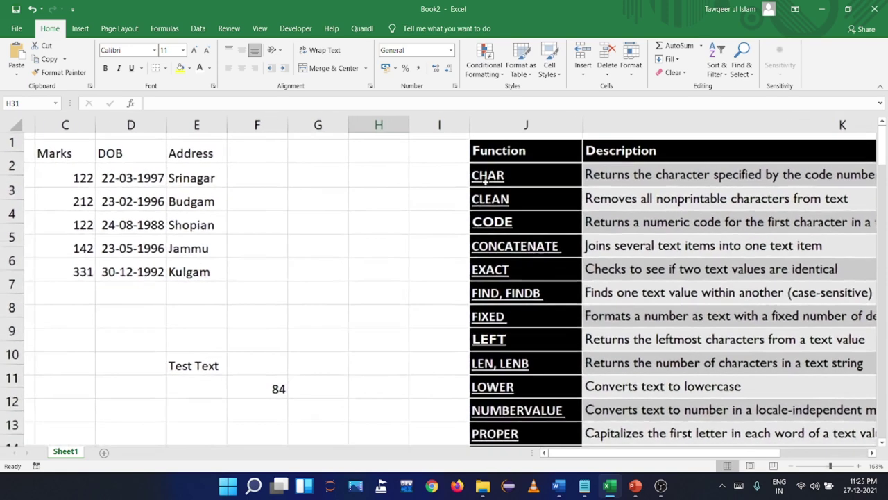
pyautogui.scroll(1, 386, 213)
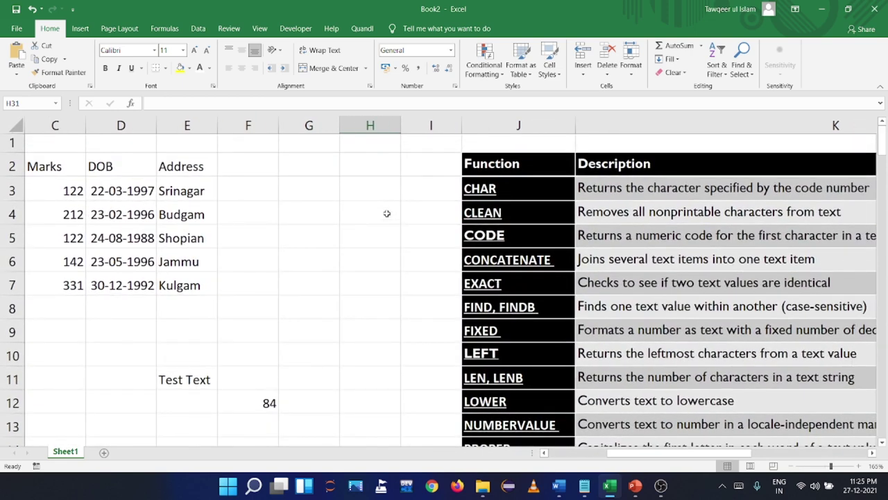
pyautogui.click(305, 214)
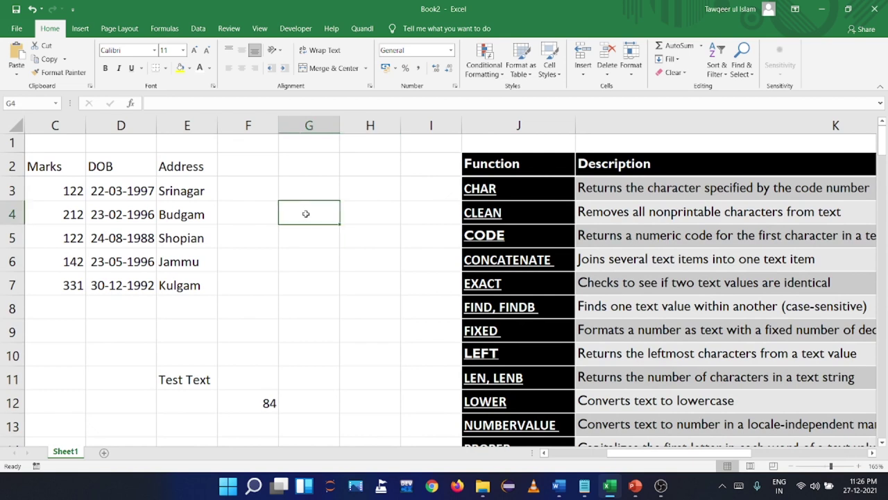
pyautogui.write('=CHAR')
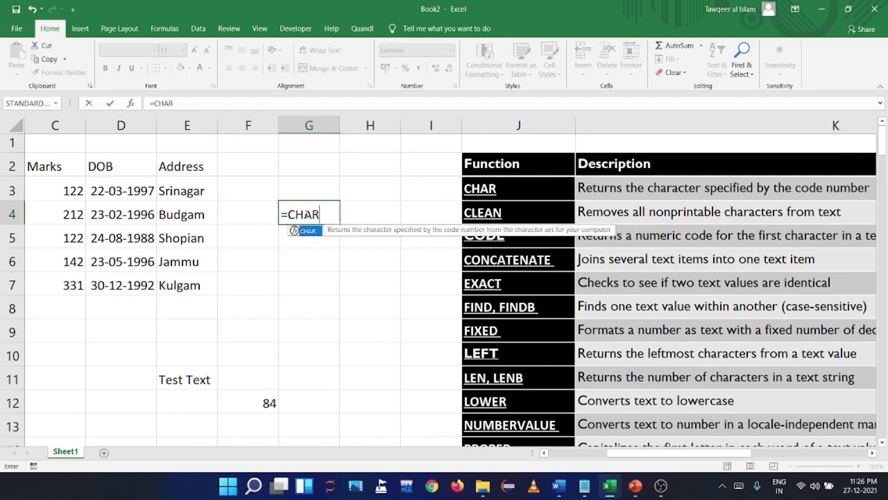
pyautogui.write('()')
pyautogui.press('Return')
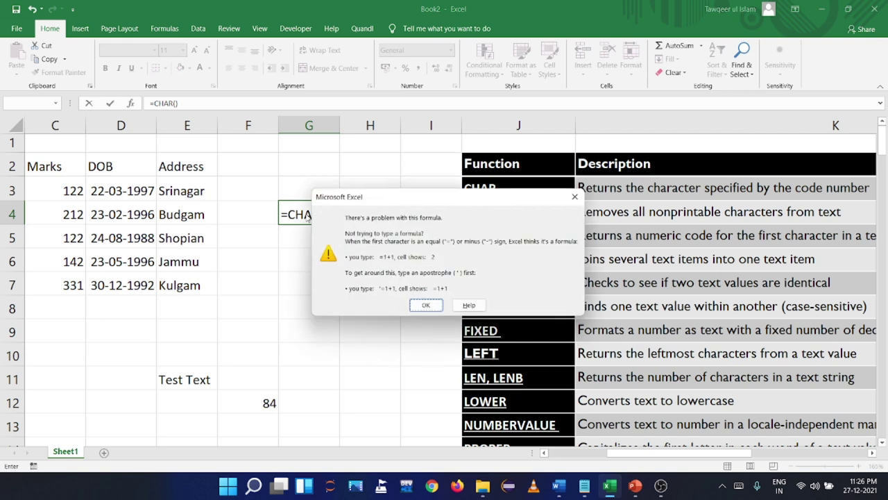
pyautogui.press('Return')
pyautogui.write('67')
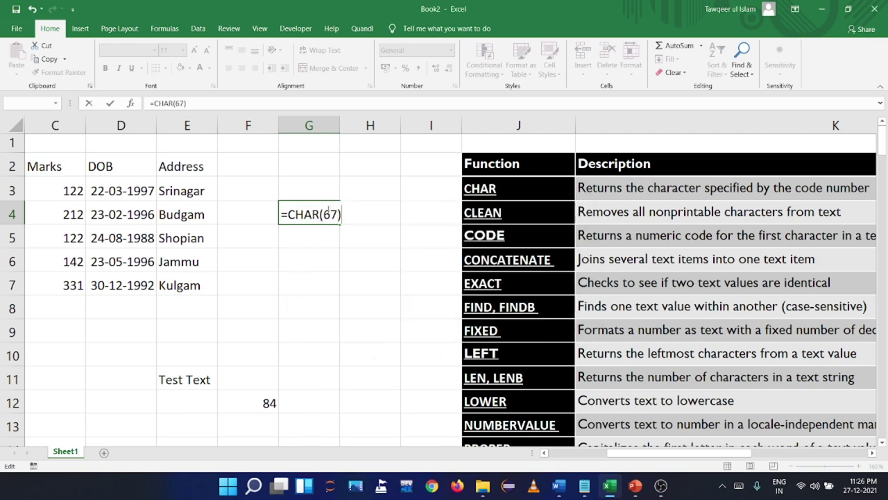
pyautogui.press('Return')
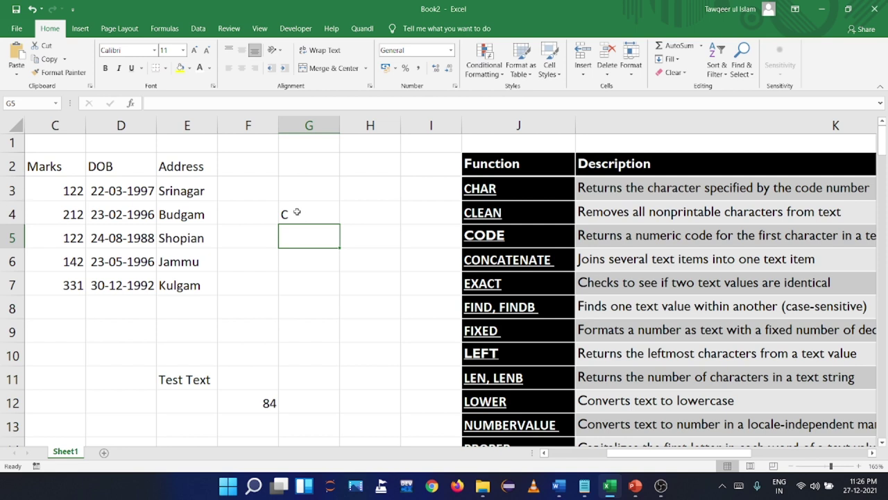
# Review the CHAR formula in cell G4 and the text function reference beside the Address data
pyautogui.doubleClick(296, 212)
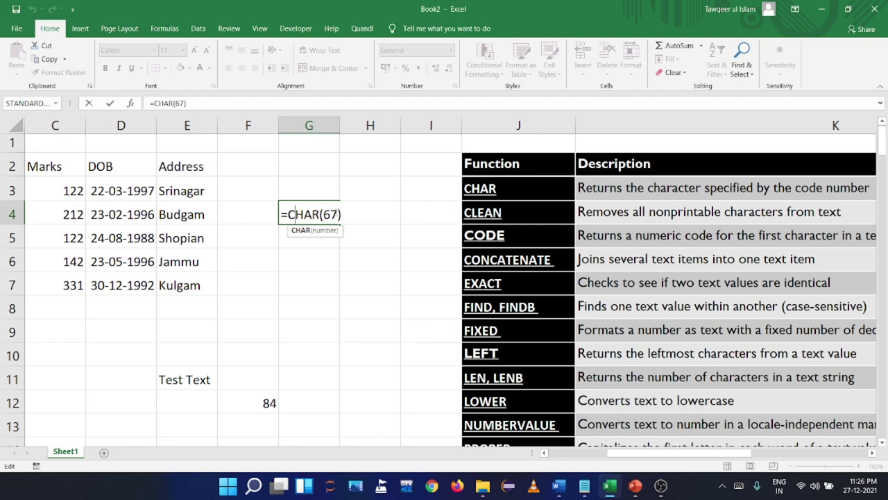
pyautogui.press('Return')
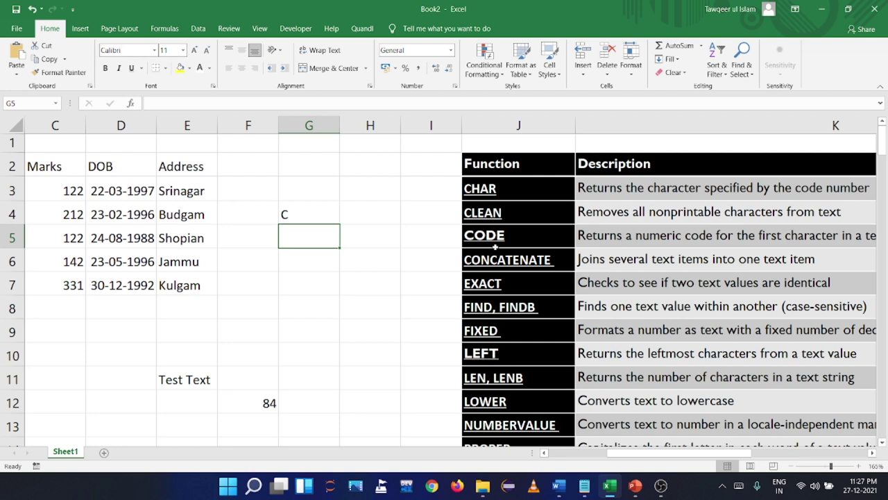
pyautogui.click(162, 193)
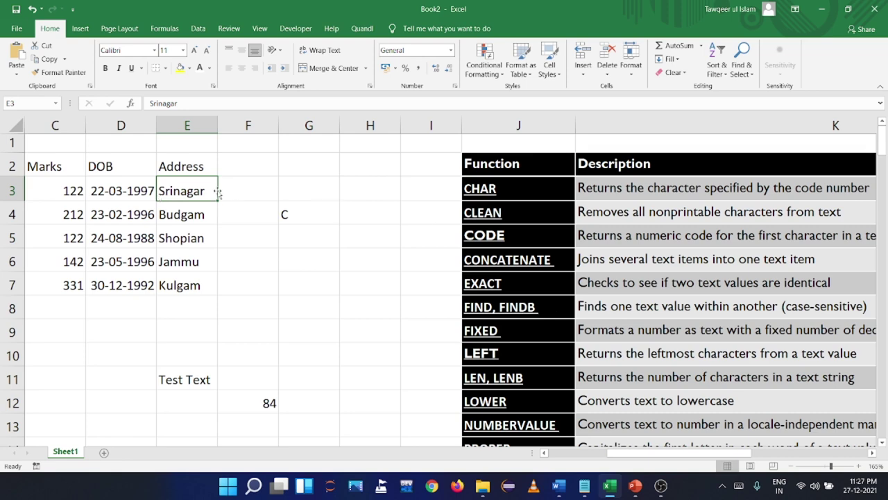
pyautogui.hscroll(1, 752, 287)
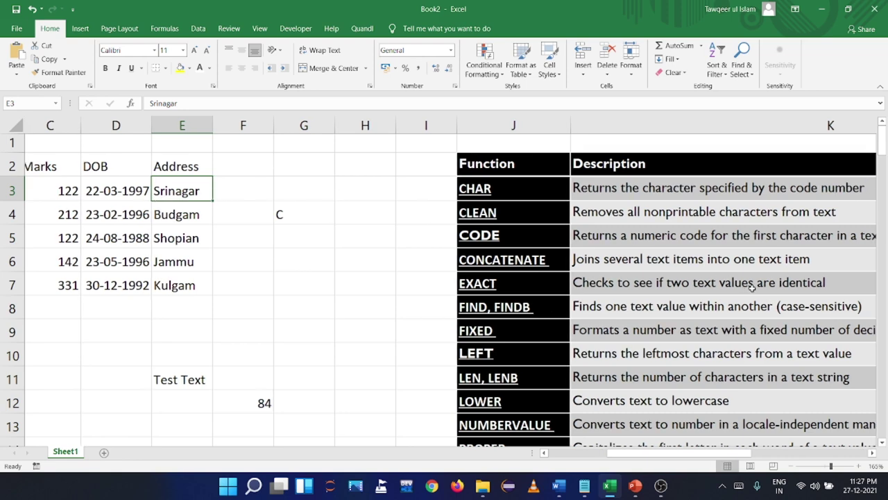
# Review the text functions and their descriptions in the reference table, selecting the Address entries in E3:E7 as sample text
pyautogui.hscroll(1, 753, 286)
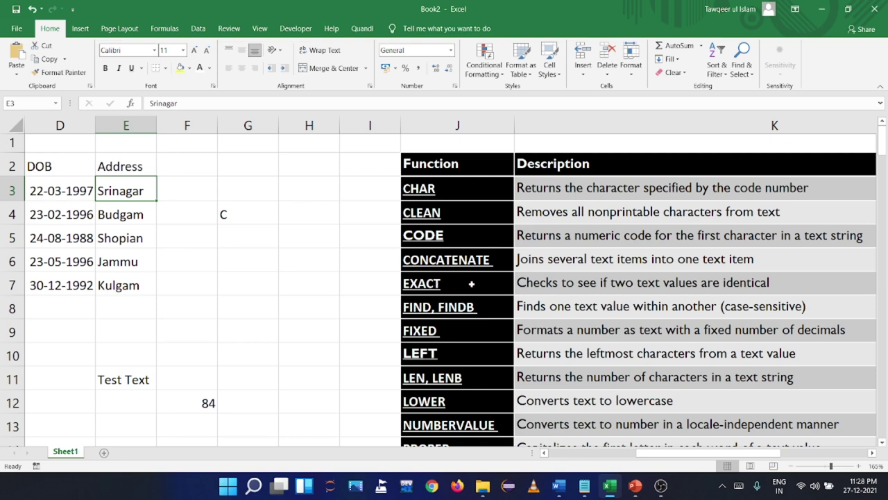
pyautogui.scroll(-1, 487, 286)
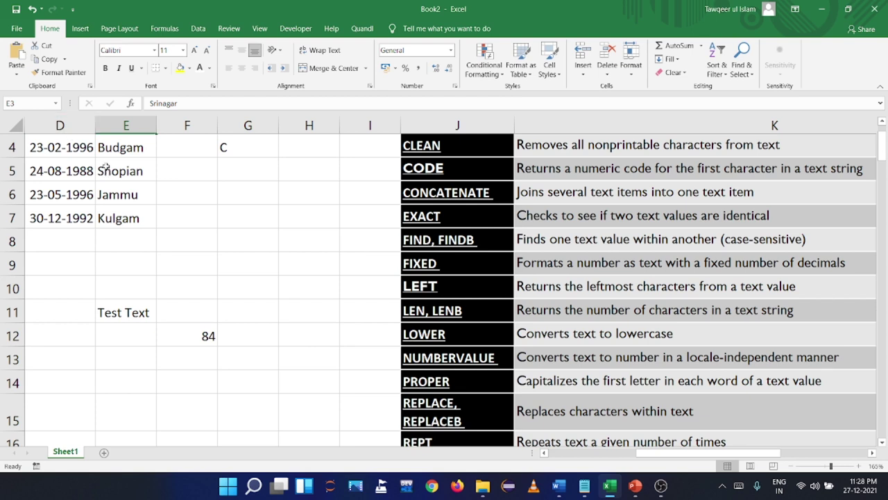
pyautogui.scroll(1, 118, 173)
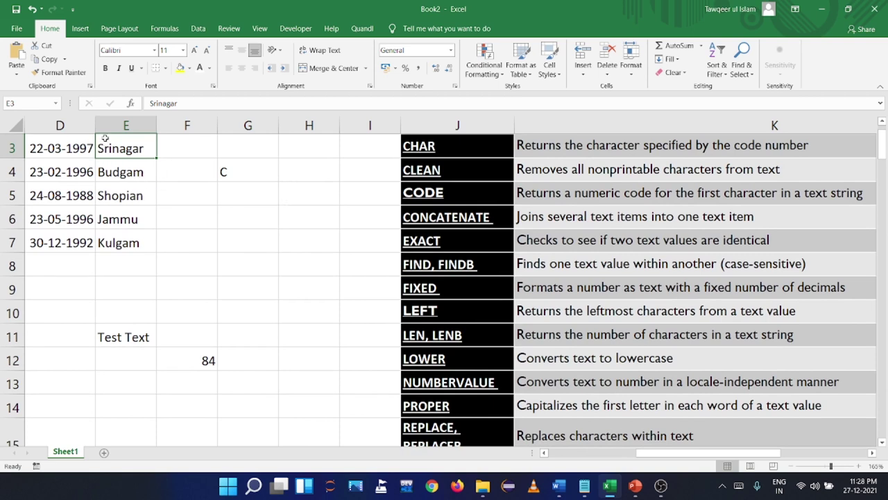
pyautogui.moveTo(106, 138); pyautogui.dragTo(123, 246)
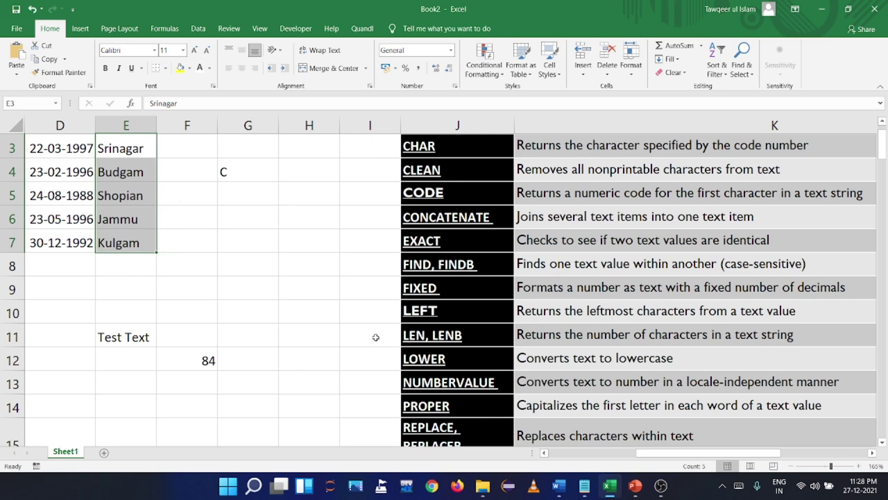
pyautogui.scroll(-2, 376, 337)
pyautogui.scroll(-1, 375, 337)
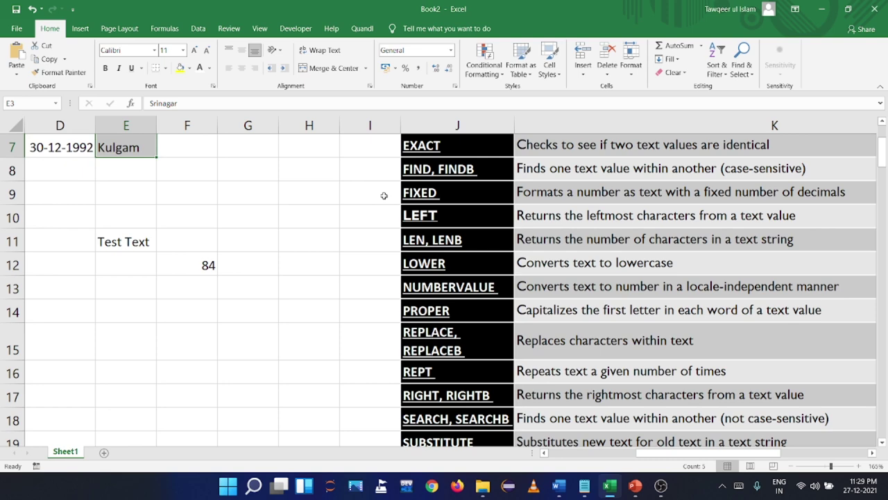
pyautogui.scroll(1, 384, 196)
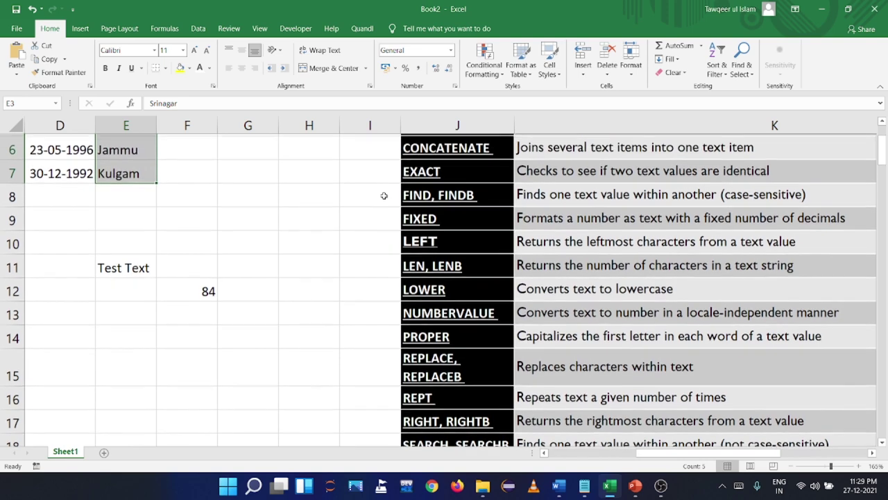
pyautogui.scroll(2, 384, 196)
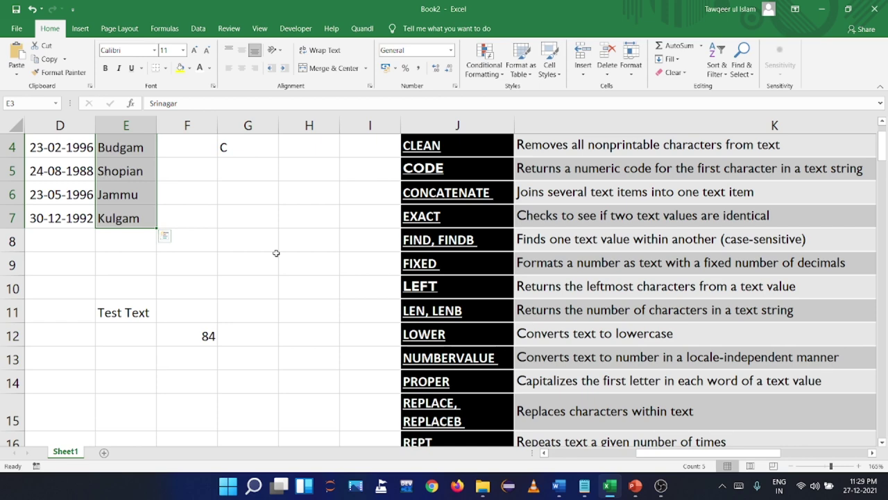
# Examine the text function descriptions from LEFT to TEXT and inspect the CODE formula in cell F12
pyautogui.scroll(-2, 276, 252)
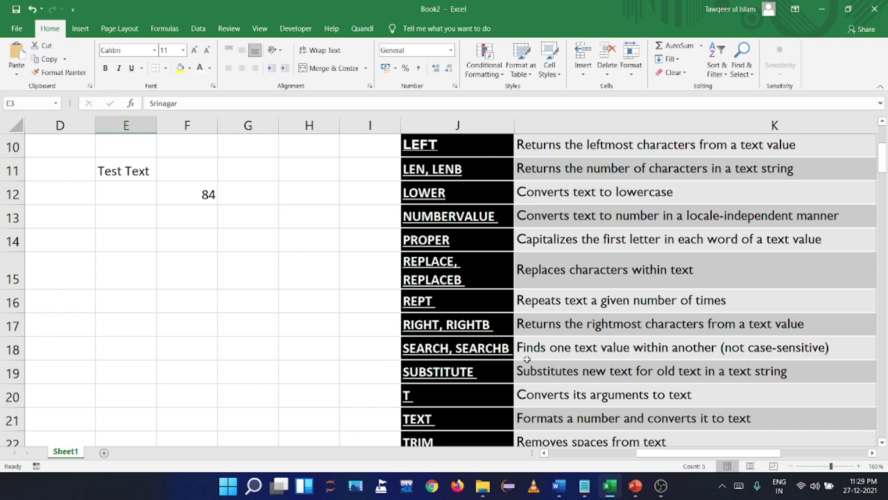
pyautogui.scroll(2, 527, 359)
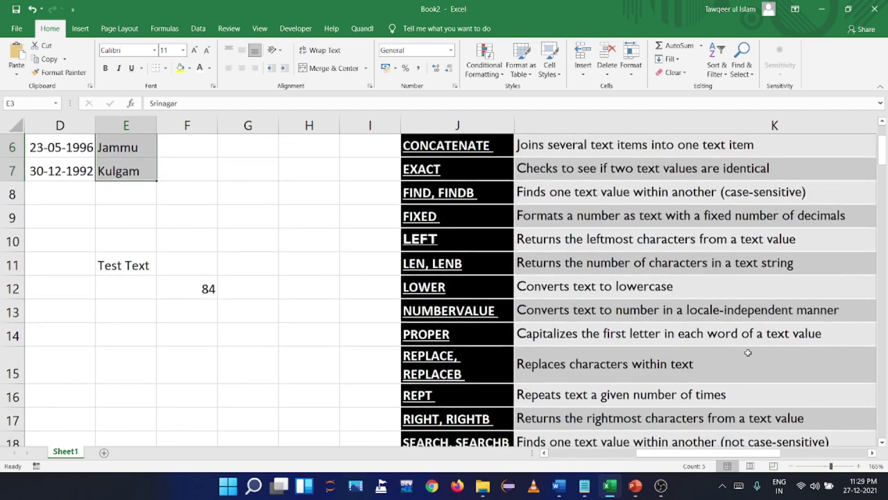
pyautogui.scroll(-1, 748, 352)
pyautogui.scroll(1, 784, 403)
pyautogui.doubleClick(208, 289)
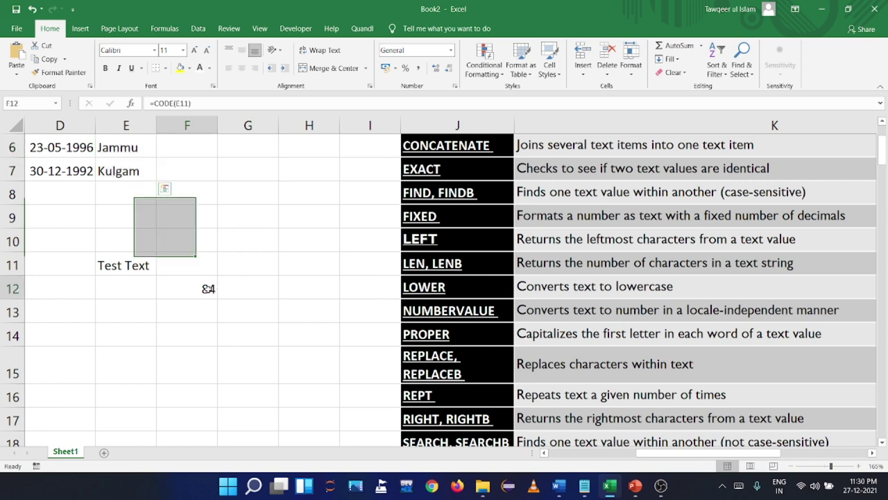
# Enter the decimal numbers 54.33 in cell G10 and 45.455 in cell G11, and select both cells
pyautogui.click(253, 240)
pyautogui.write('5')
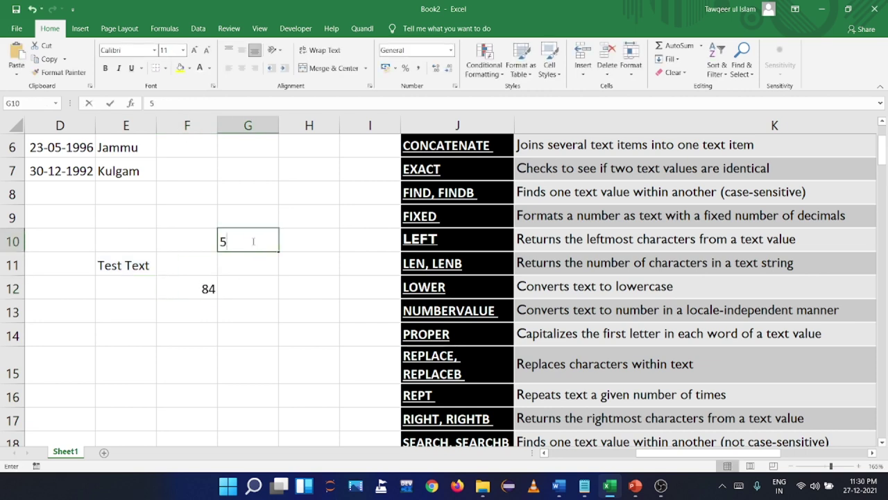
pyautogui.write('4.33')
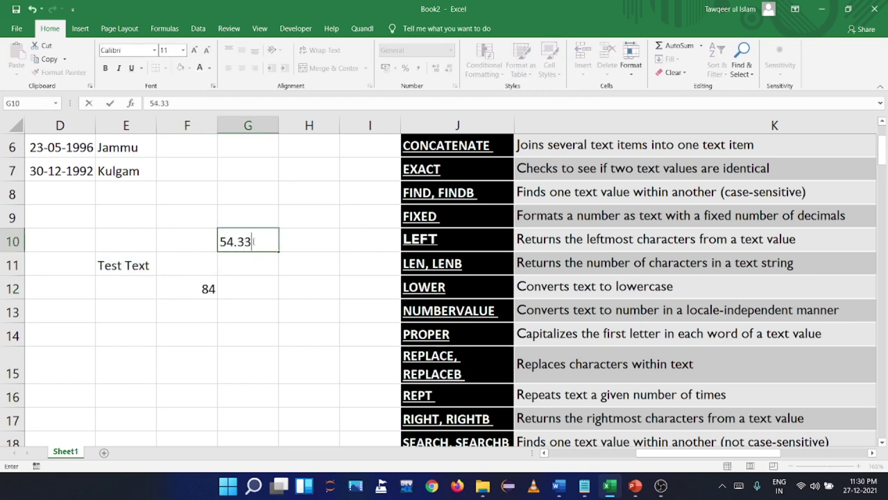
pyautogui.press('Return')
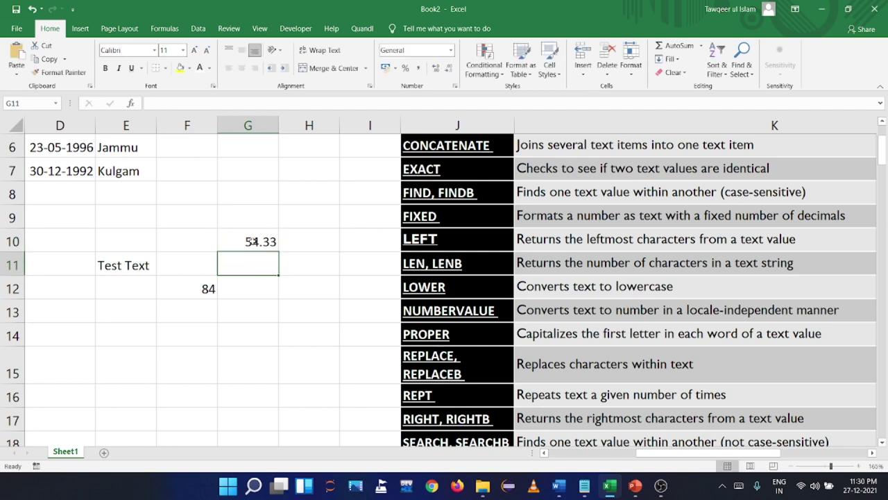
pyautogui.write('45.4')
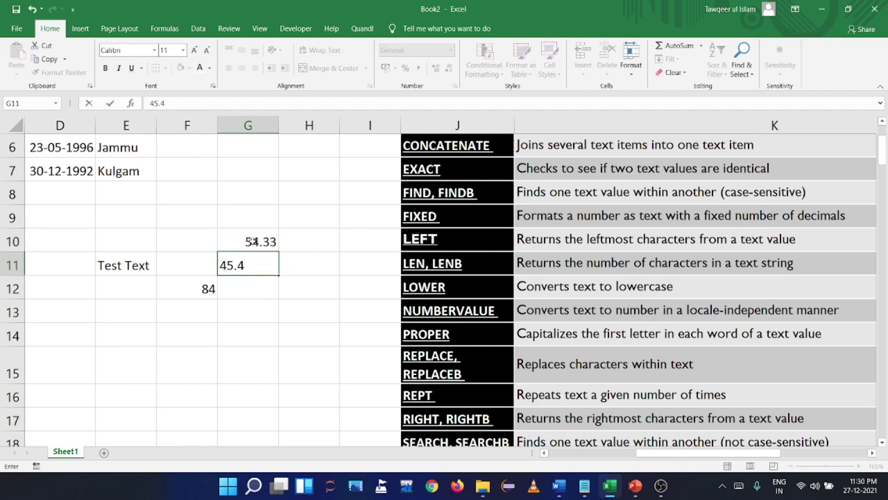
pyautogui.write('55')
pyautogui.moveTo(258, 241); pyautogui.dragTo(255, 266)
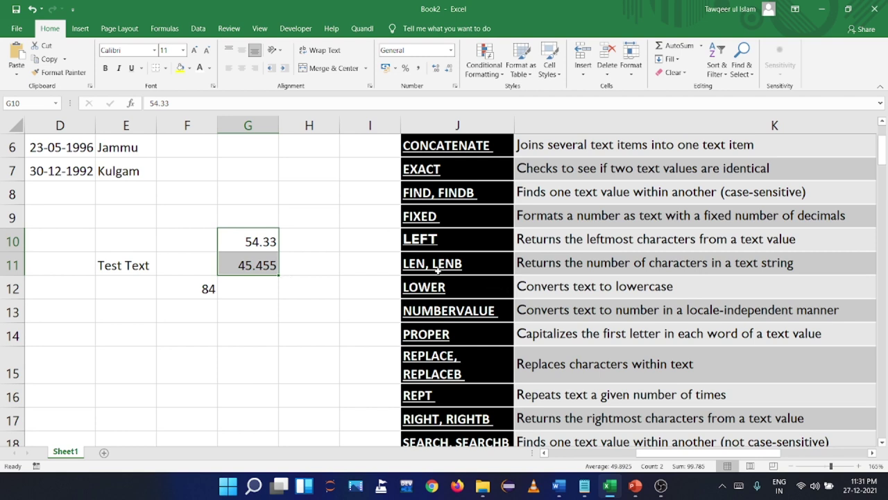
# Enter the letter T in cell F8 and select that cell again
pyautogui.click(117, 172)
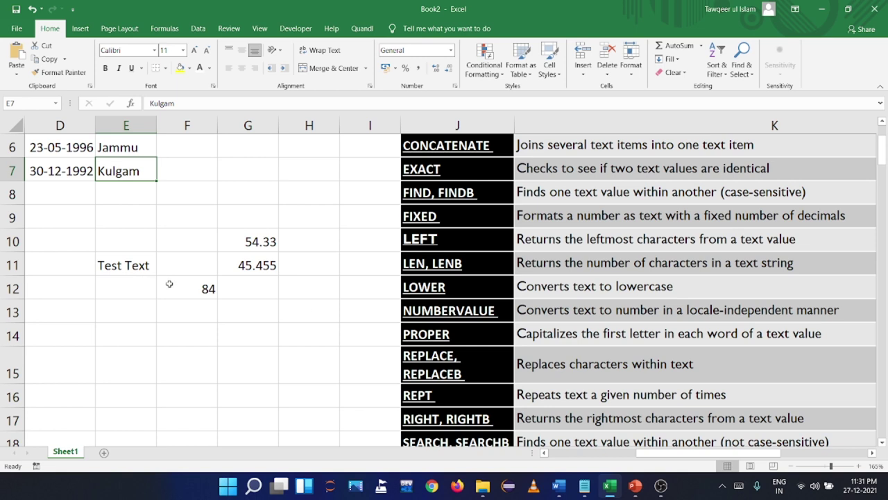
pyautogui.click(191, 198)
pyautogui.write('T')
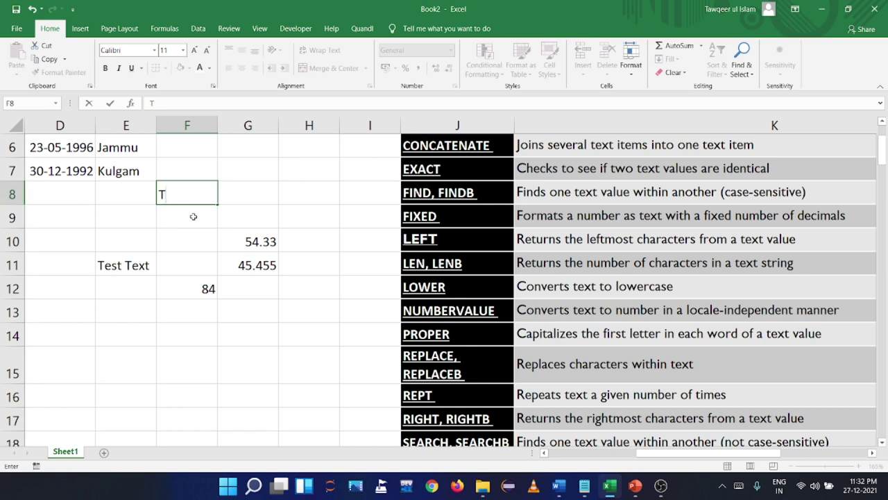
pyautogui.click(193, 214)
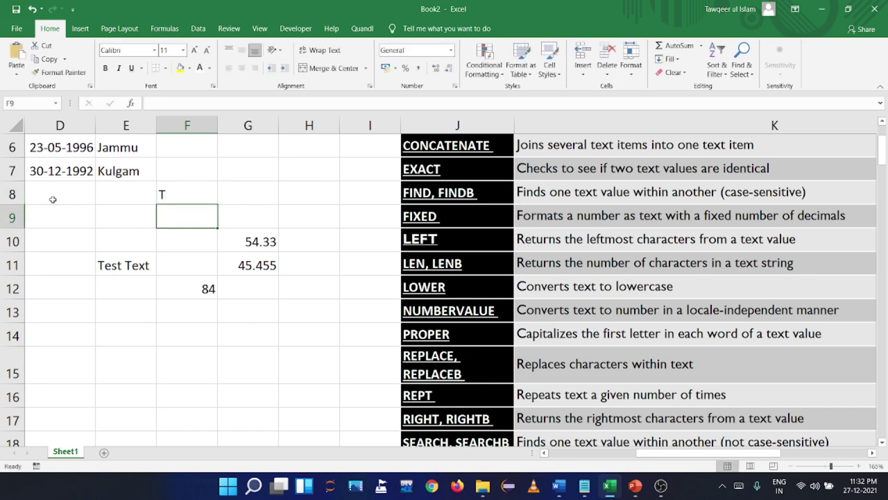
pyautogui.click(179, 195)
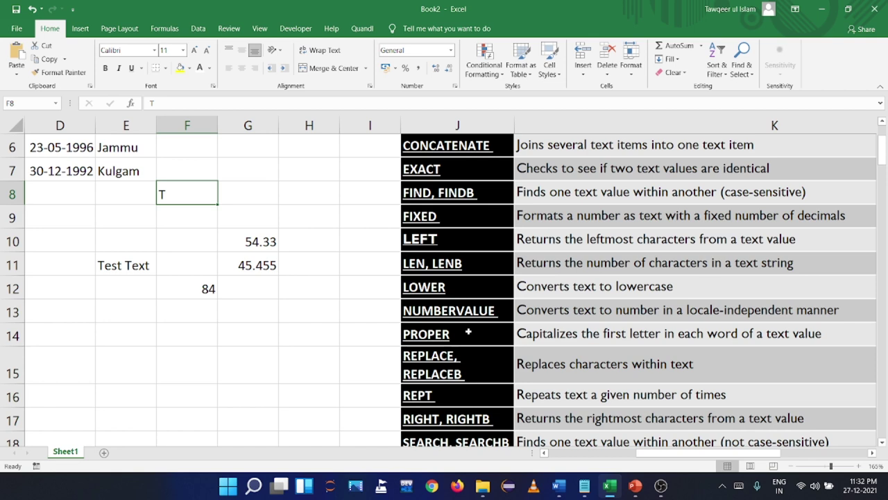
# Examine the remaining text functions in the reference table, from REPLACE down to VALUETOTEXT
pyautogui.scroll(-2, 475, 367)
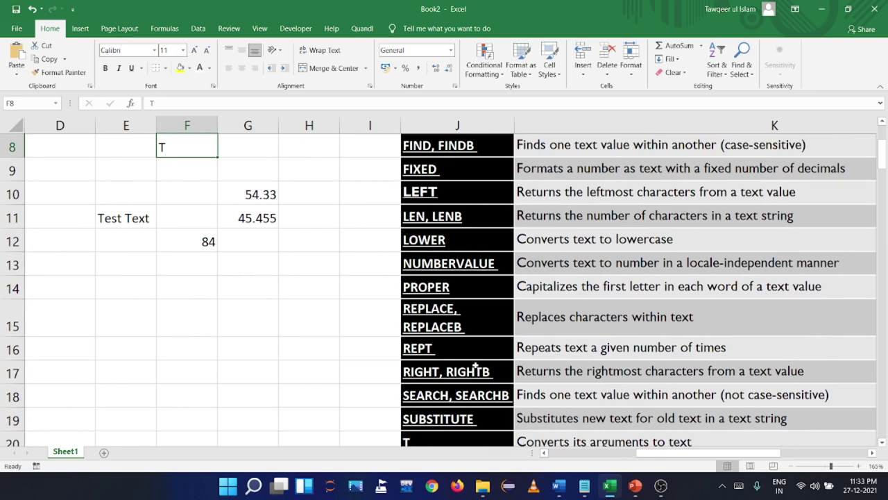
pyautogui.scroll(-1, 475, 367)
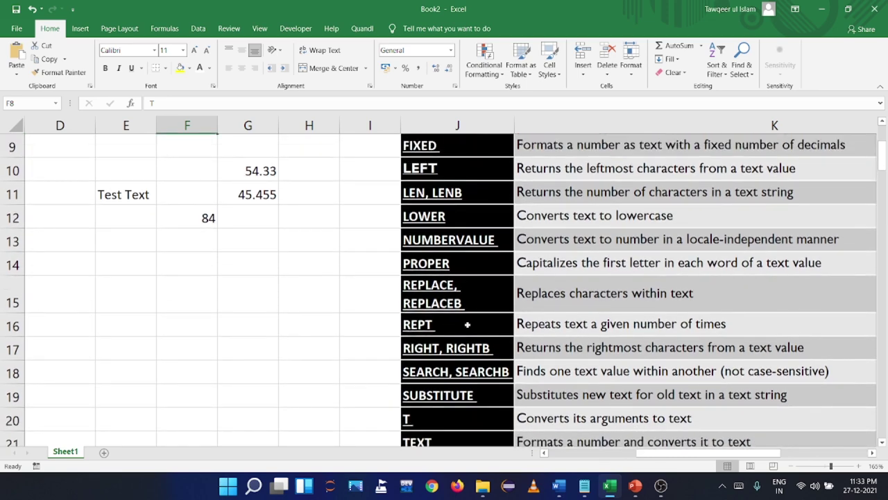
pyautogui.scroll(-3, 468, 323)
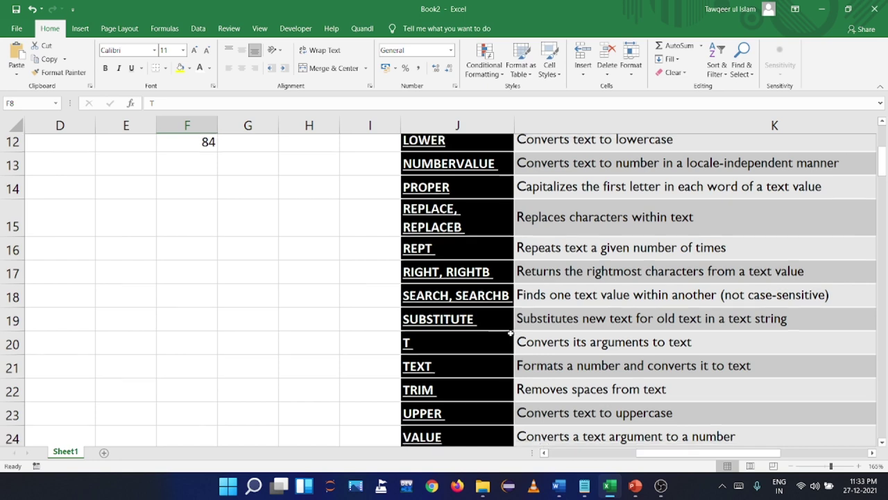
pyautogui.scroll(-1, 510, 333)
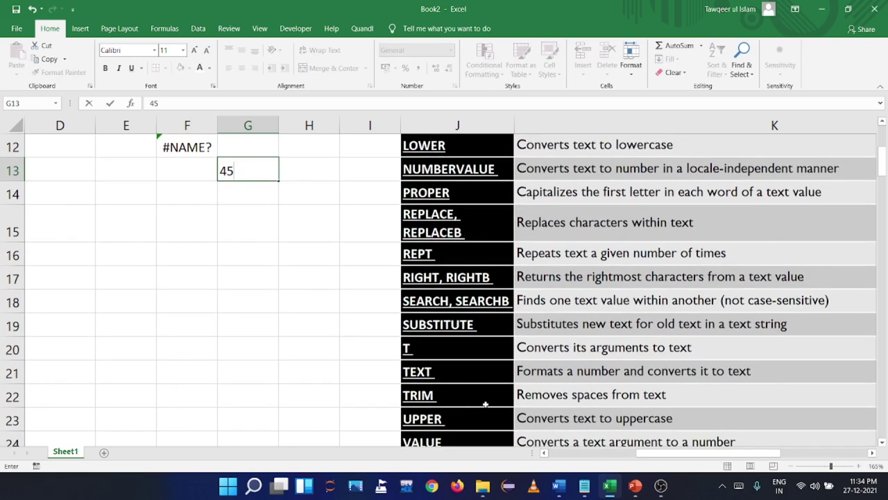
pyautogui.scroll(-3, 486, 405)
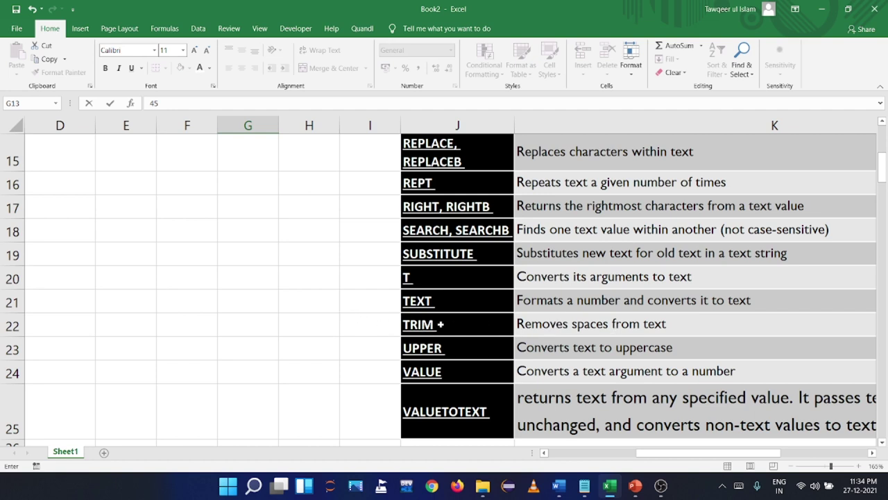
pyautogui.scroll(-1, 432, 361)
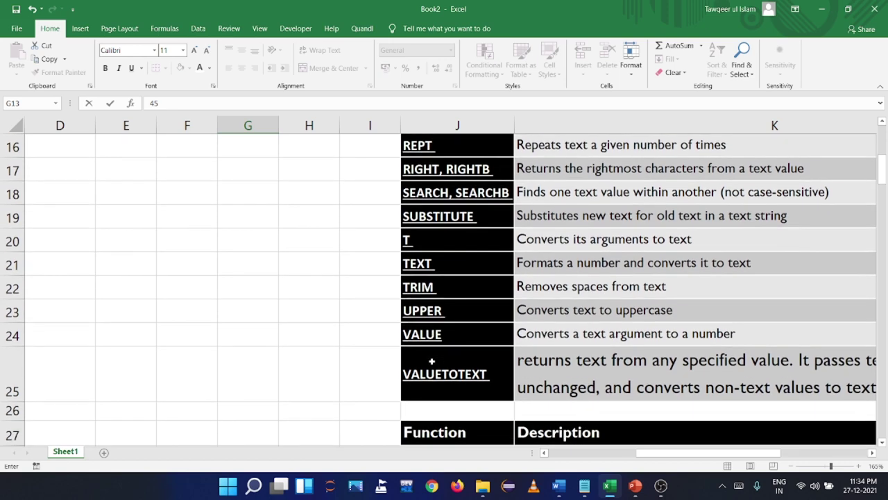
pyautogui.scroll(-1, 432, 361)
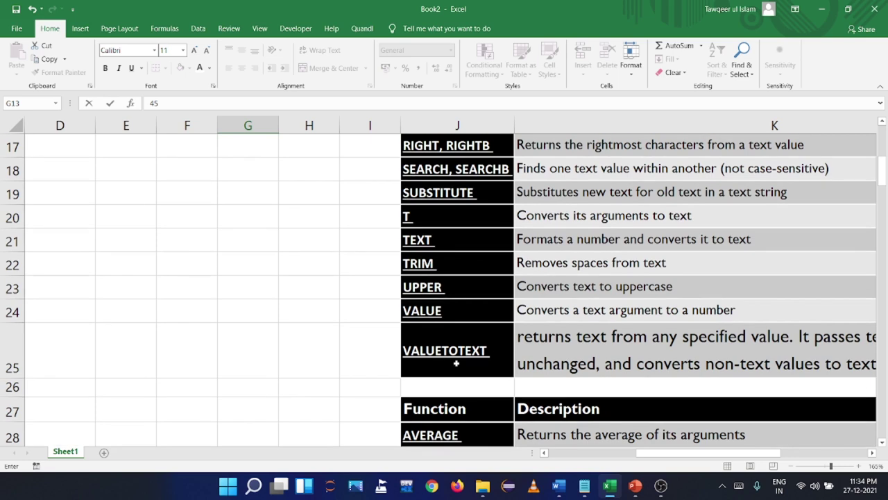
pyautogui.hscroll(2, 458, 354)
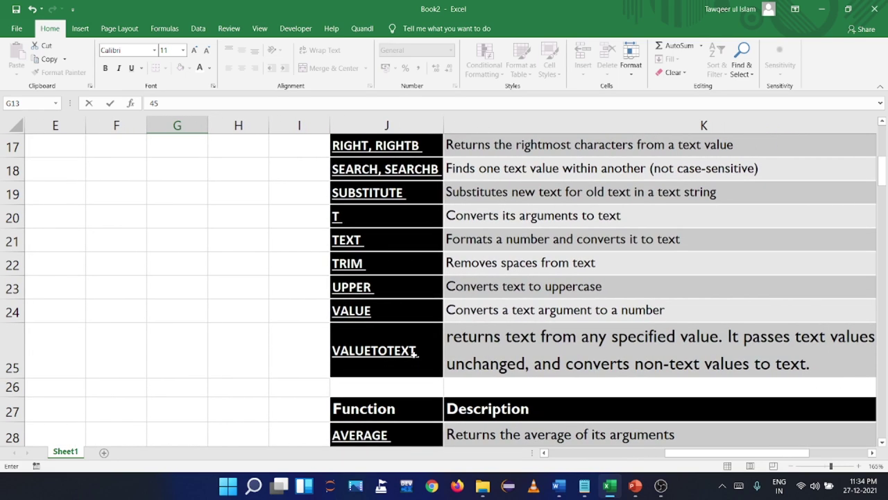
pyautogui.hscroll(1, 490, 347)
pyautogui.hscroll(-1, 490, 347)
# Examine the statistical function table from AVERAGE to MAXA and select cell I32 beside COUNTA
pyautogui.scroll(-2, 374, 347)
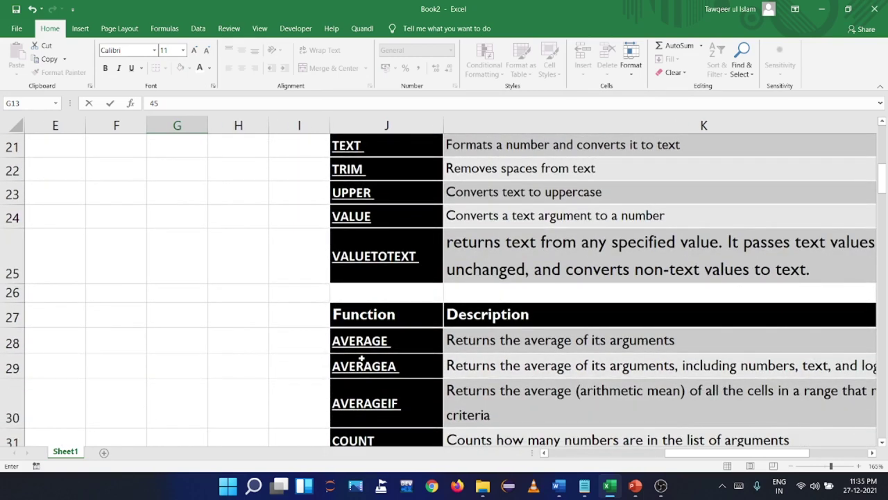
pyautogui.scroll(-1, 391, 347)
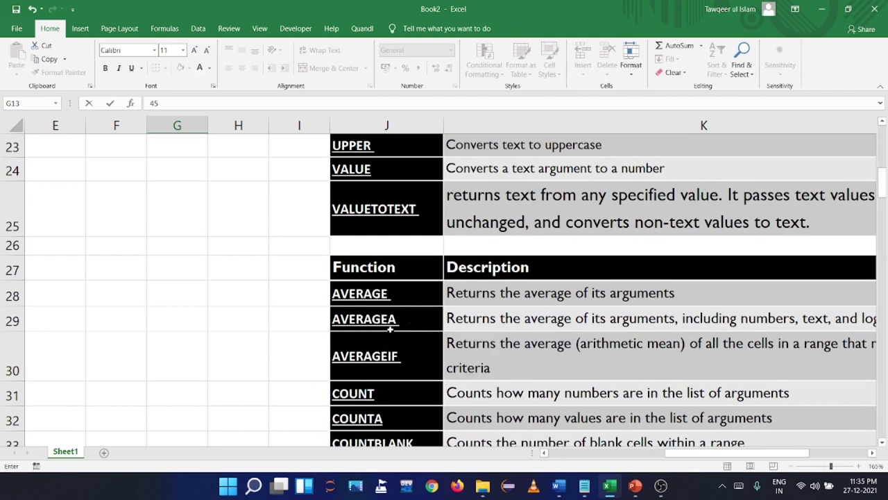
pyautogui.scroll(-1, 395, 316)
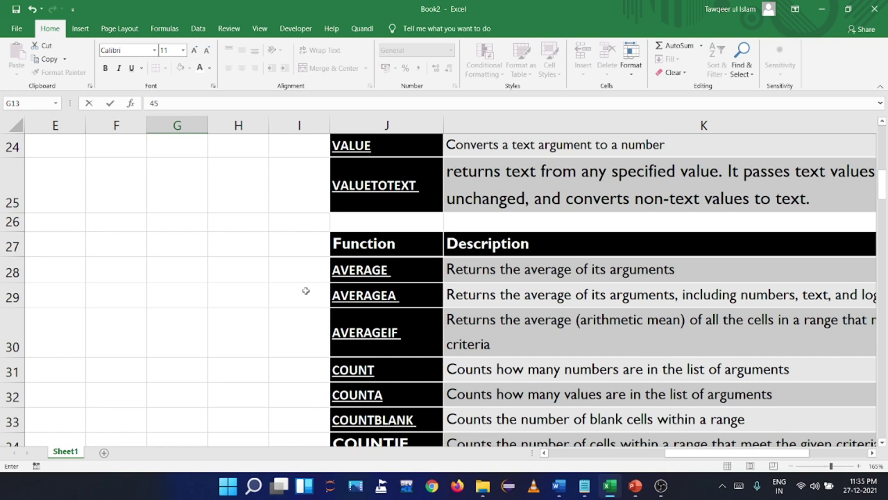
pyautogui.scroll(-1, 305, 290)
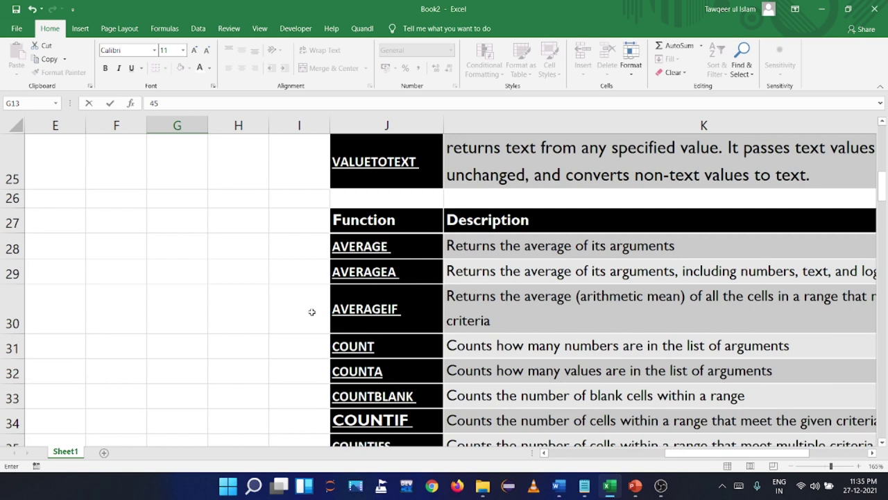
pyautogui.scroll(-1, 376, 313)
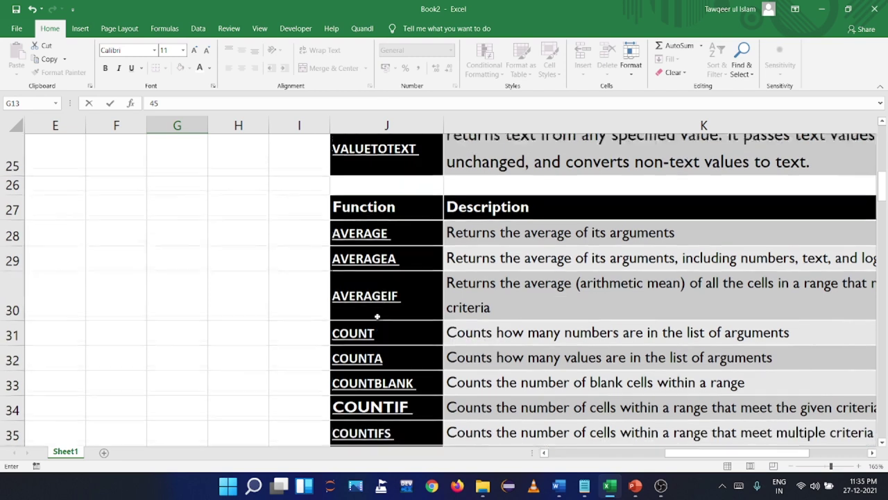
pyautogui.scroll(1, 378, 316)
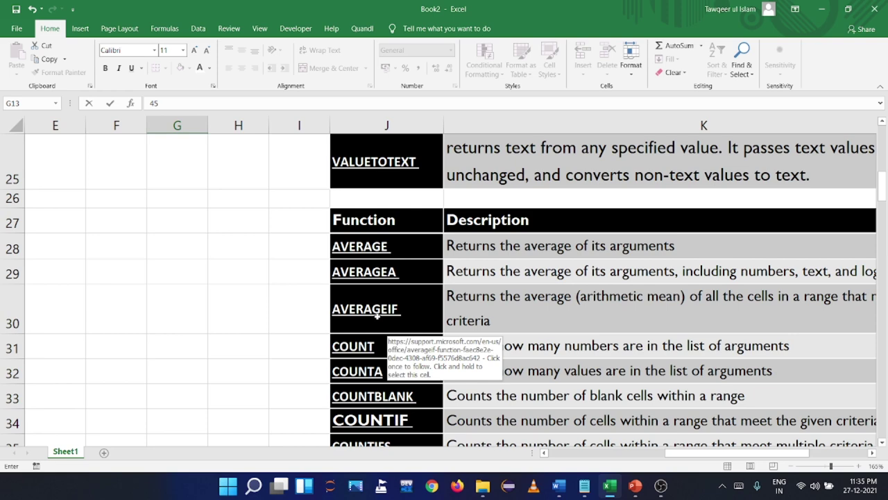
pyautogui.scroll(-1, 377, 315)
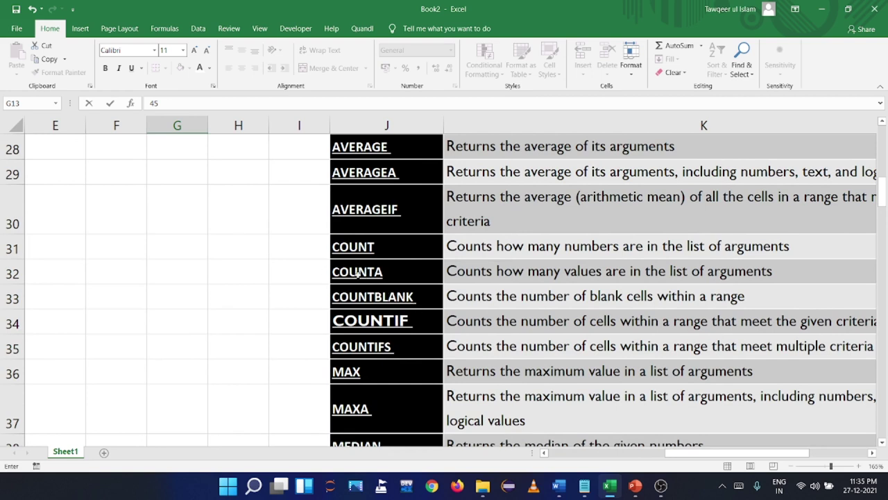
pyautogui.click(308, 276)
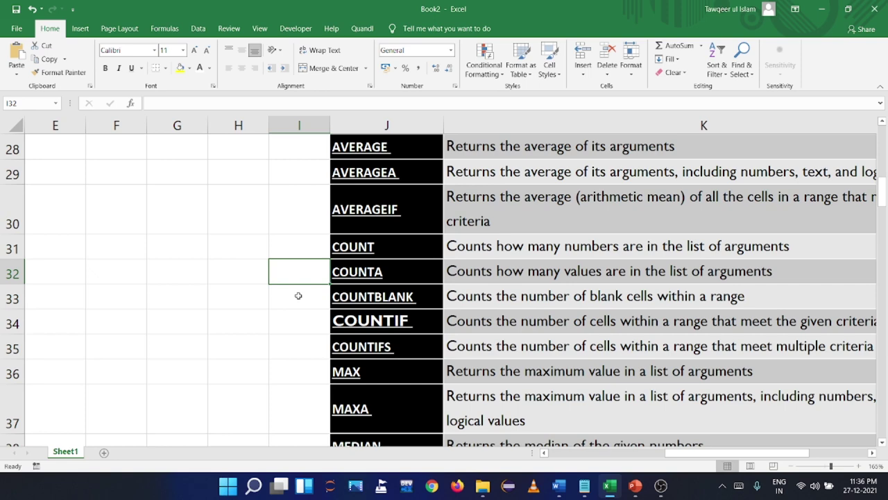
# Examine the remaining statistical functions in the reference table, from COUNTBLANK down to MINA
pyautogui.scroll(-1, 302, 330)
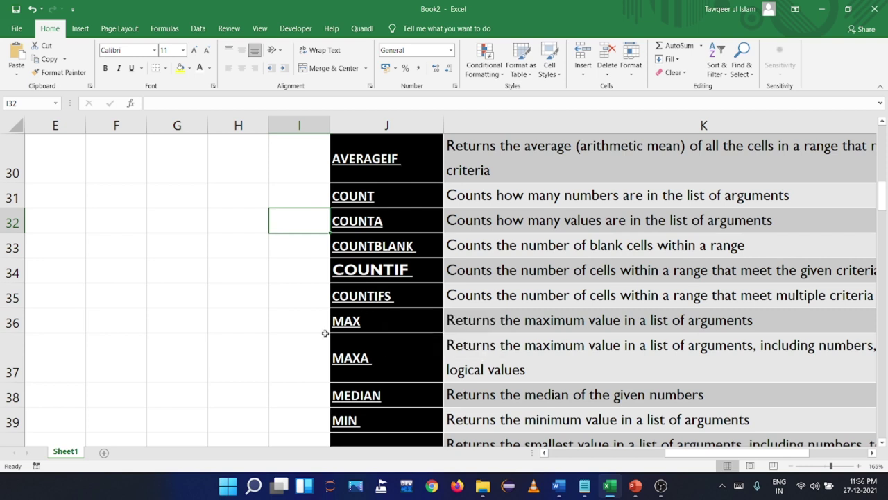
pyautogui.scroll(-1, 308, 338)
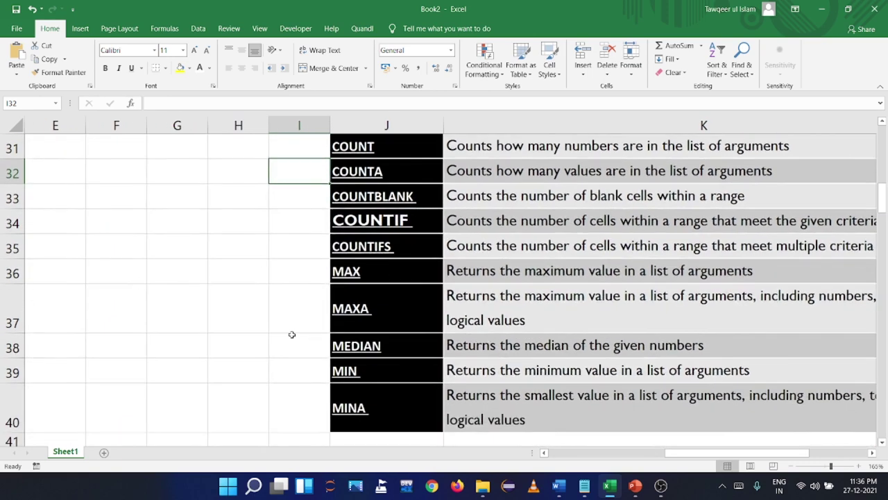
pyautogui.scroll(-1, 292, 335)
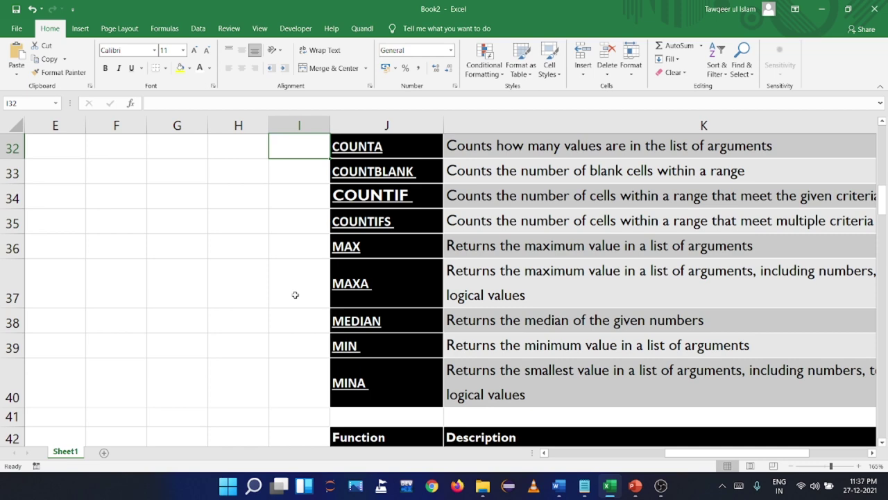
pyautogui.scroll(-1, 294, 294)
pyautogui.scroll(-1, 303, 307)
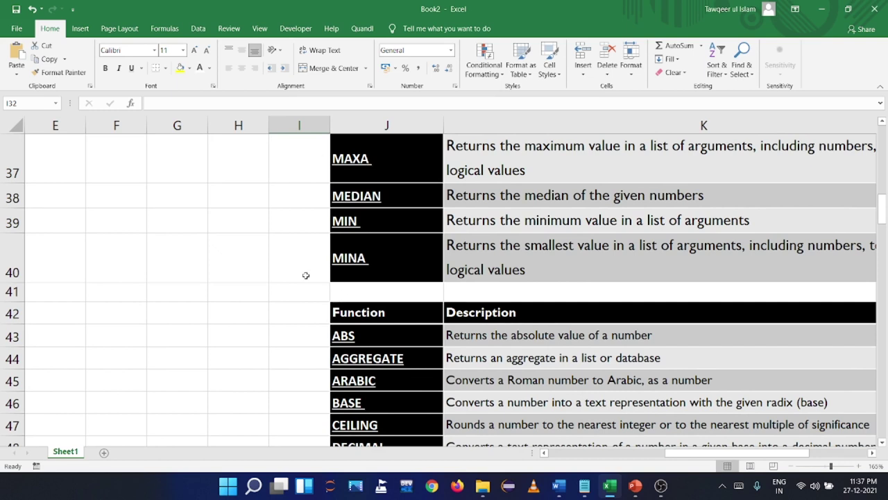
pyautogui.scroll(-1, 306, 276)
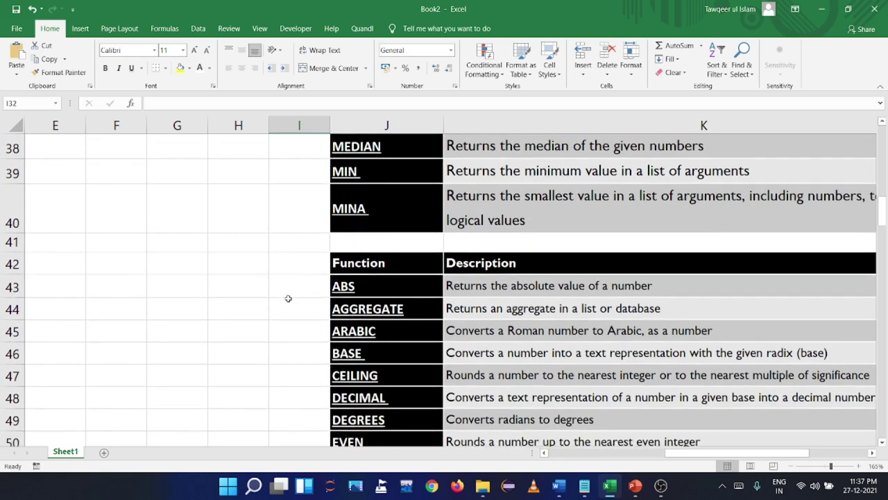
# Examine the math functions in the reference table from ABS to LCM
pyautogui.scroll(-2, 287, 298)
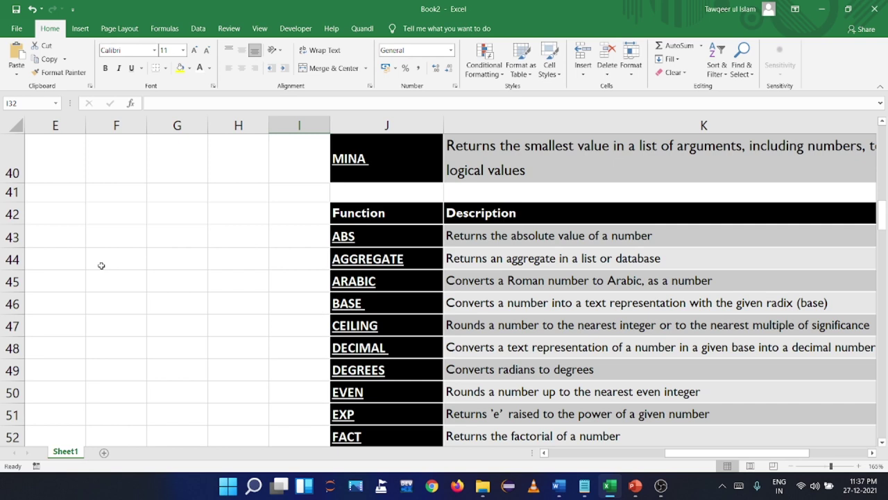
pyautogui.scroll(-1, 293, 280)
pyautogui.scroll(1, 318, 269)
pyautogui.scroll(-1, 298, 328)
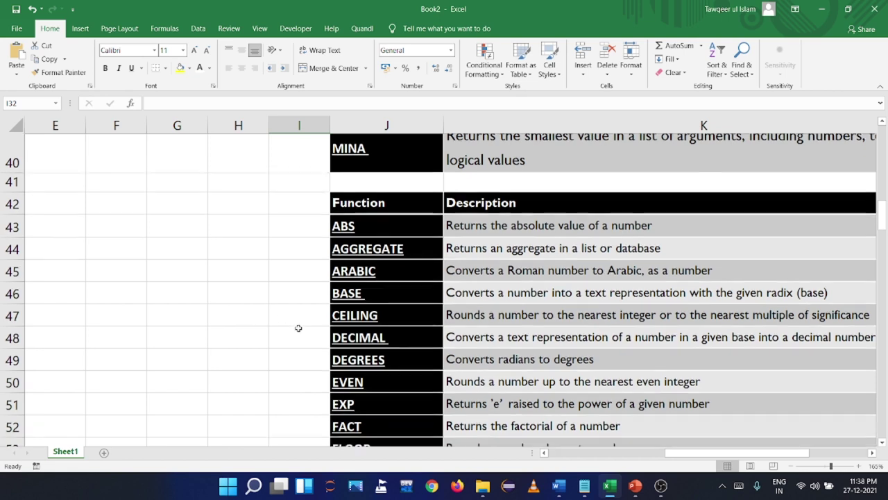
pyautogui.scroll(-1, 298, 328)
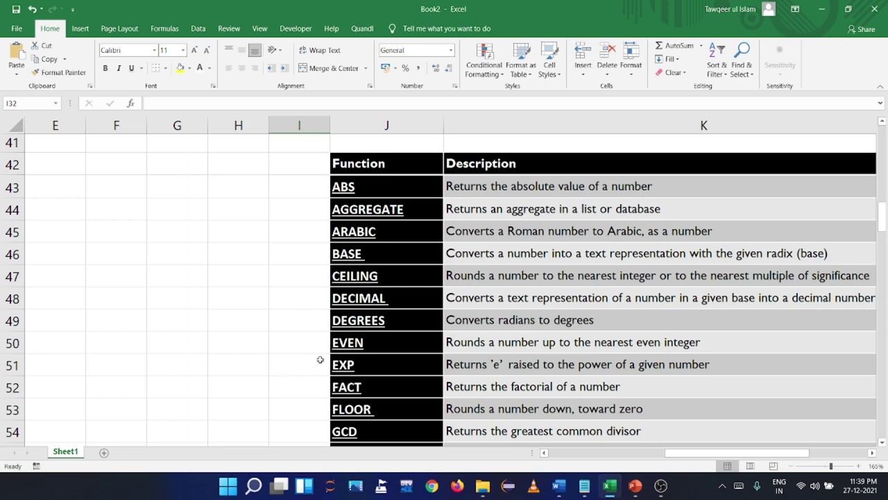
pyautogui.scroll(-1, 321, 358)
pyautogui.scroll(-1, 318, 333)
pyautogui.scroll(1, 318, 332)
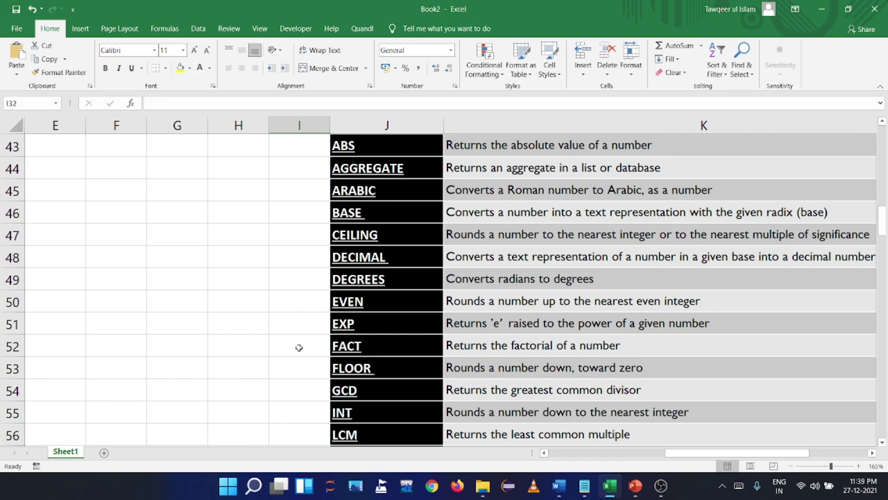
# Examine the rest of the math function table, from LN down to ROUND
pyautogui.scroll(-1, 297, 346)
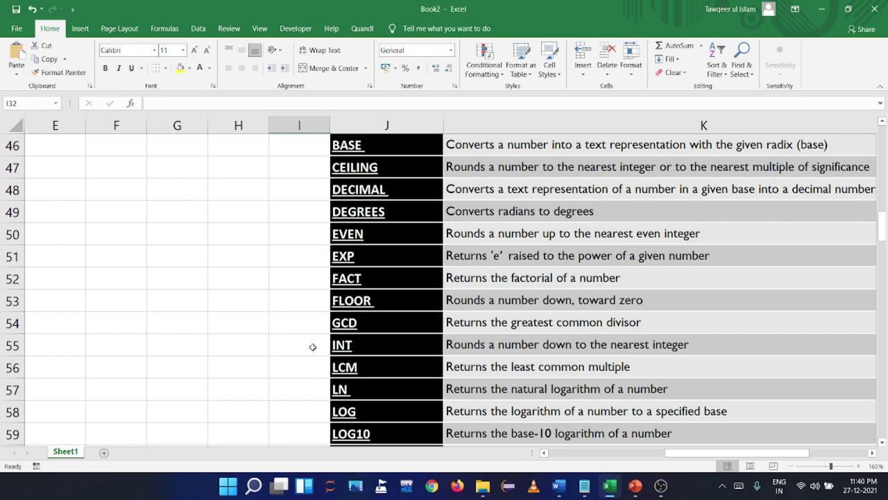
pyautogui.scroll(-1, 312, 346)
pyautogui.scroll(-1, 301, 353)
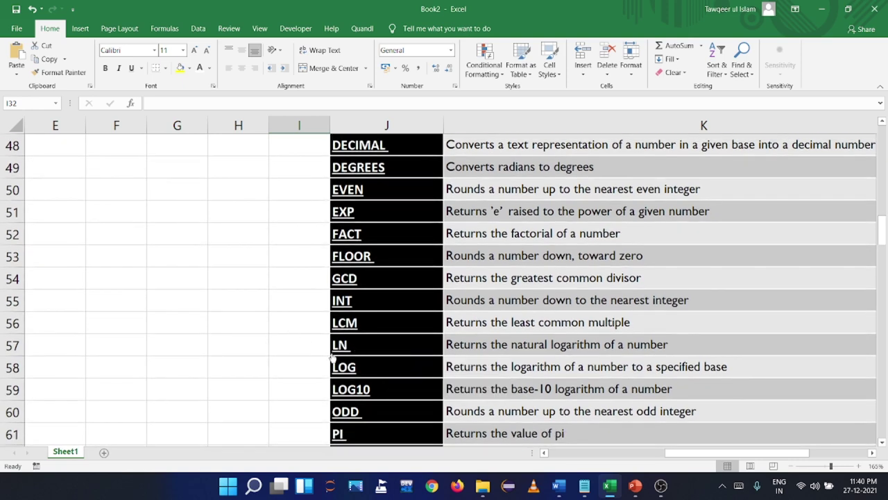
pyautogui.scroll(-1, 303, 343)
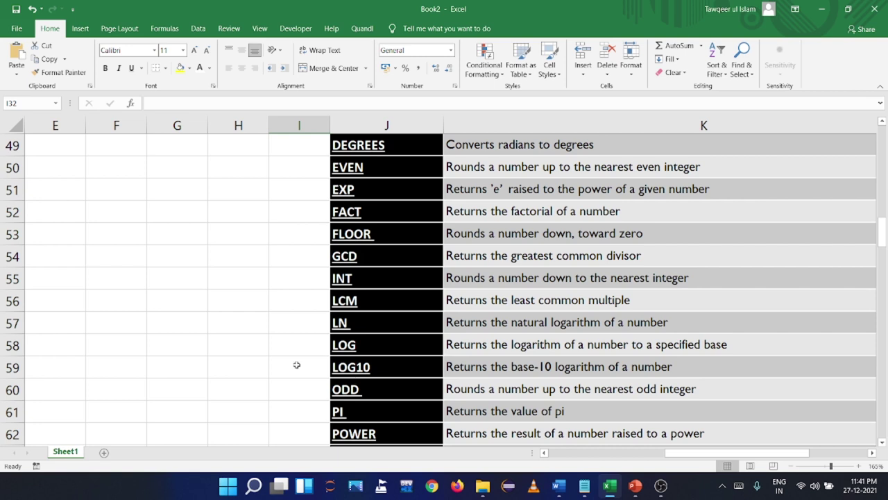
pyautogui.scroll(-1, 296, 365)
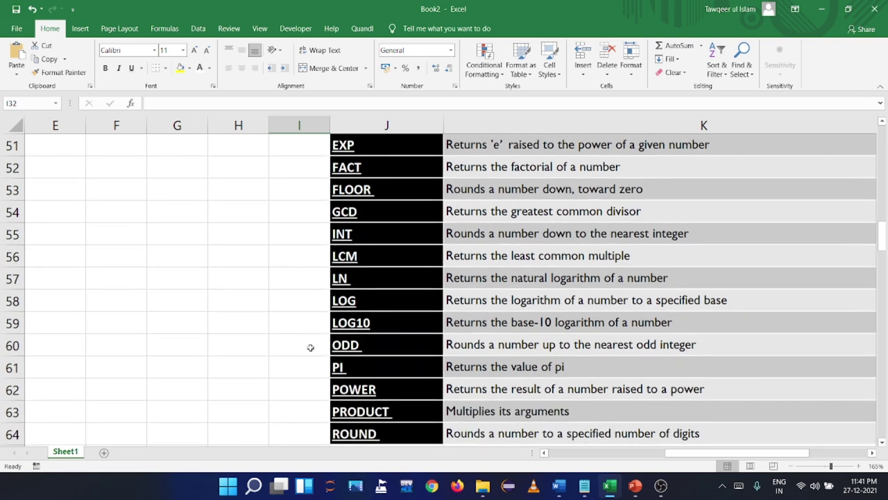
pyautogui.scroll(-1, 310, 347)
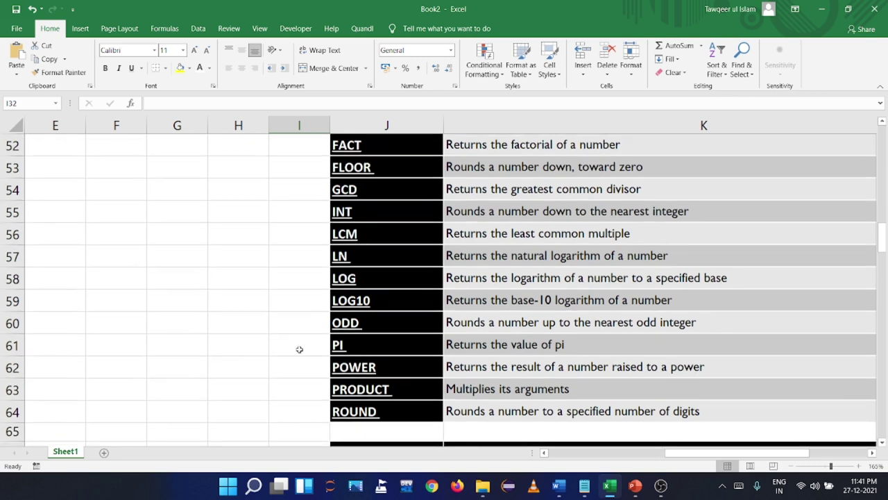
pyautogui.scroll(-1, 299, 349)
pyautogui.scroll(-1, 306, 349)
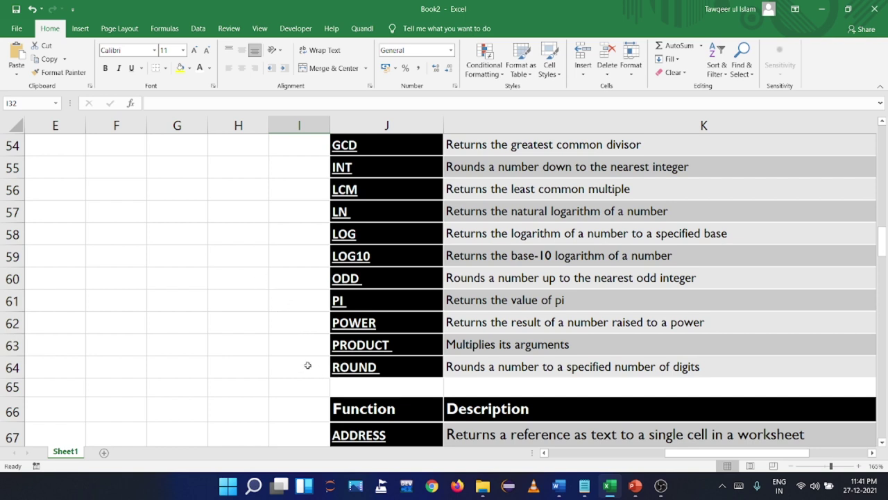
pyautogui.scroll(-1, 307, 365)
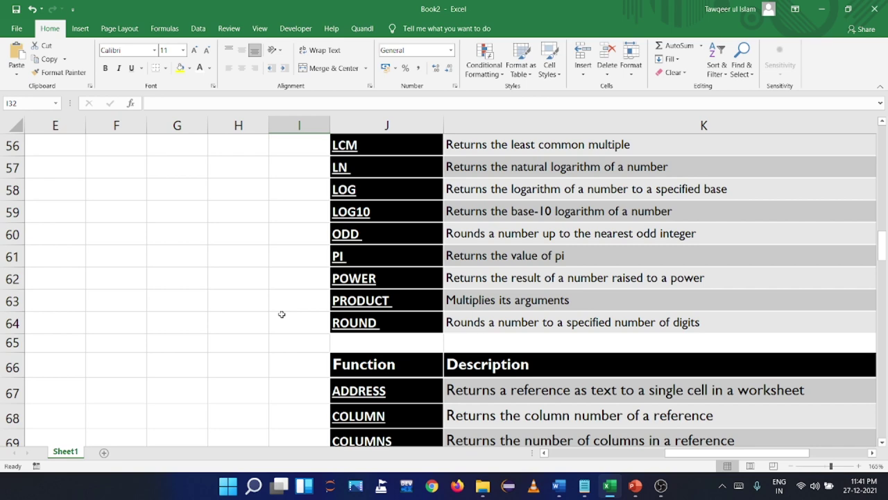
# Select cells I67 and I68 beside ADDRESS and COLUMN, the whole of column I, and cell I69 beside COLUMNS
pyautogui.scroll(-2, 281, 315)
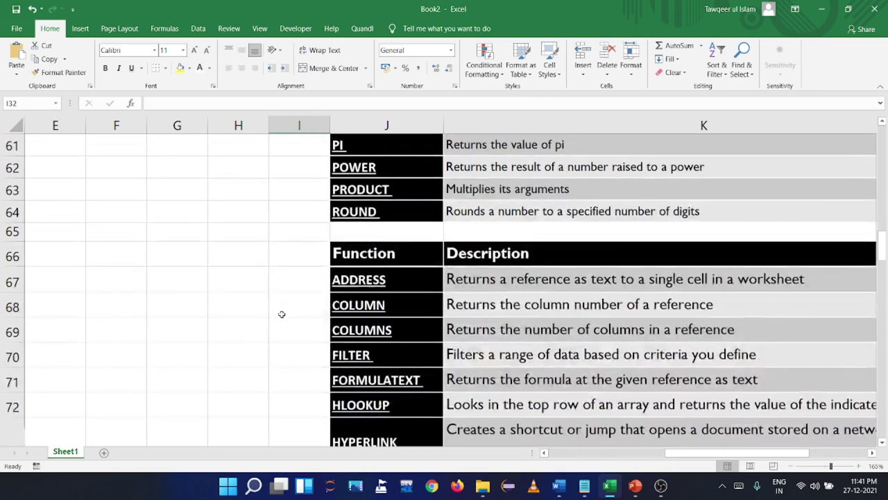
pyautogui.scroll(-1, 284, 297)
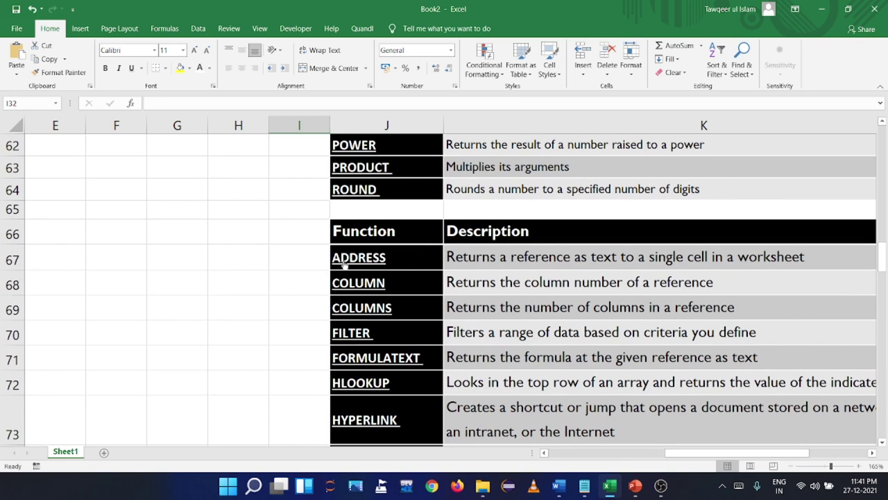
pyautogui.click(285, 257)
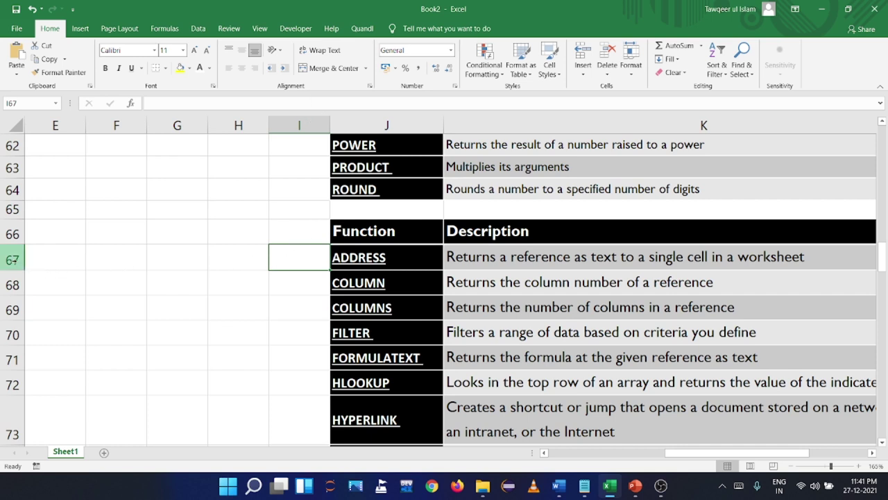
pyautogui.click(305, 285)
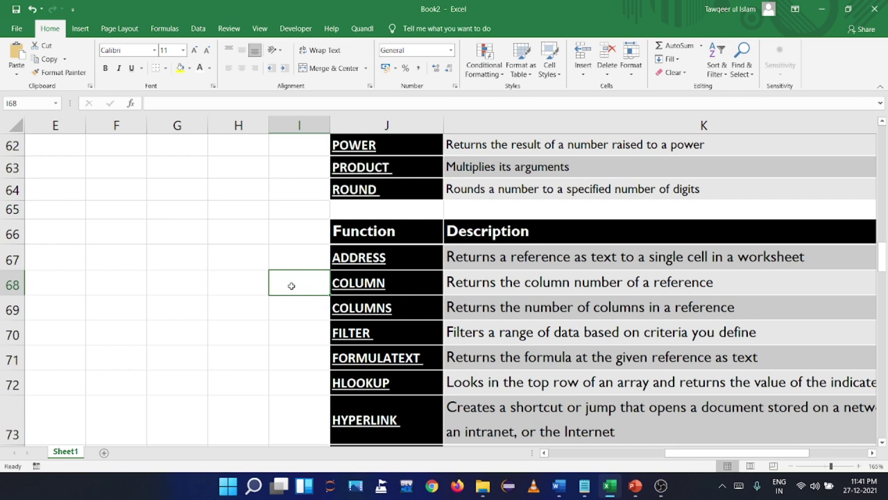
pyautogui.click(300, 124)
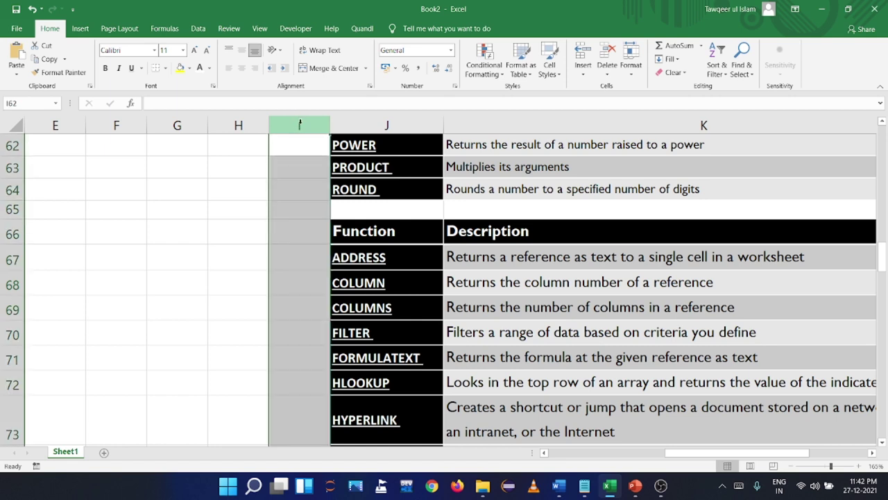
pyautogui.click(290, 310)
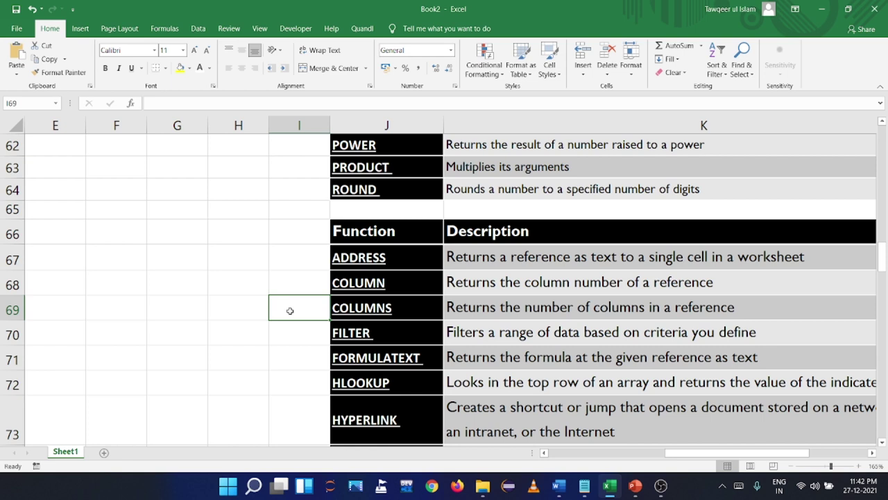
# Select the block H67:I69 and the single-row range E69:H69 to illustrate the COLUMNS function
pyautogui.moveTo(232, 265); pyautogui.dragTo(318, 315)
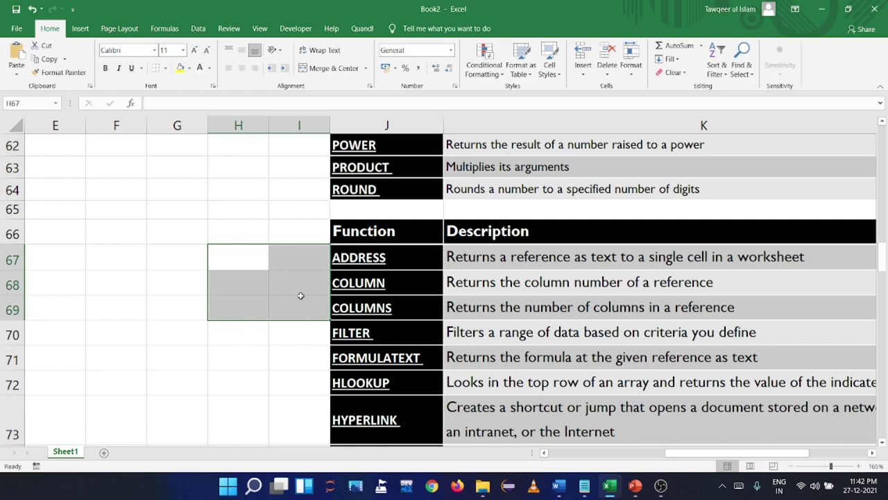
pyautogui.click(317, 338)
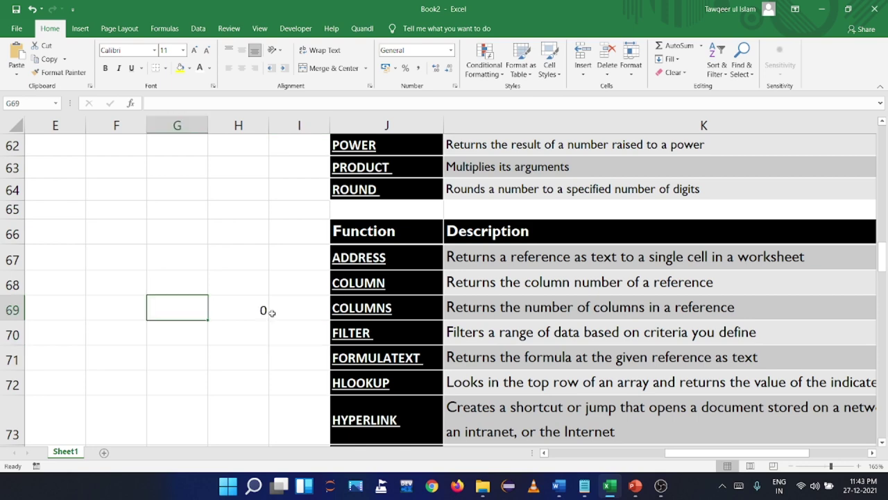
pyautogui.scroll(-1, 287, 321)
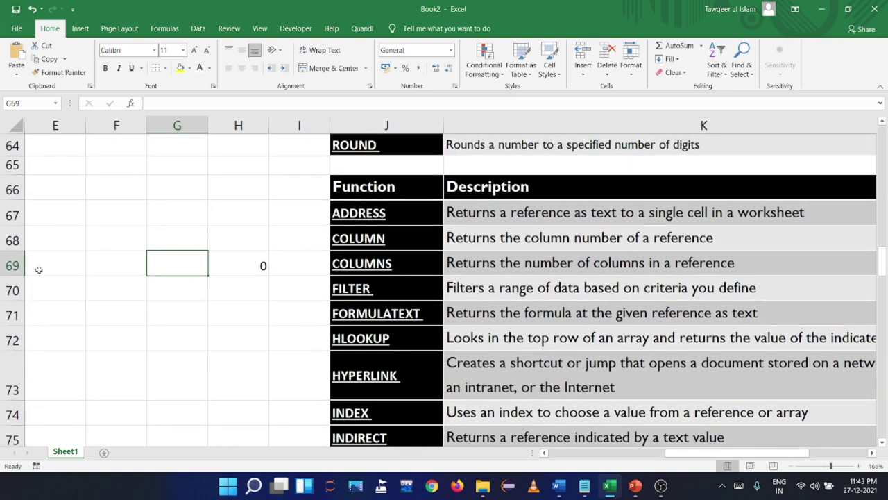
pyautogui.moveTo(44, 261); pyautogui.dragTo(242, 260)
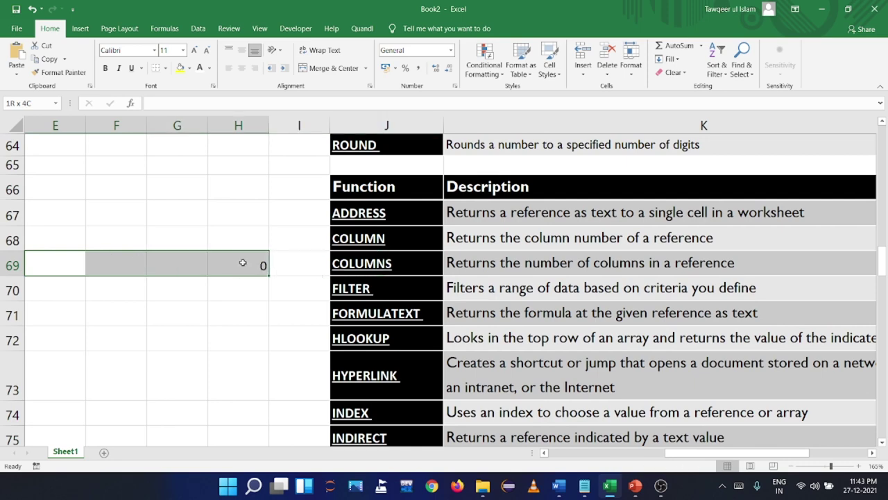
# Select the range H67:H77 in column H and open cell H70 beside FILTER for editing
pyautogui.scroll(-1, 311, 386)
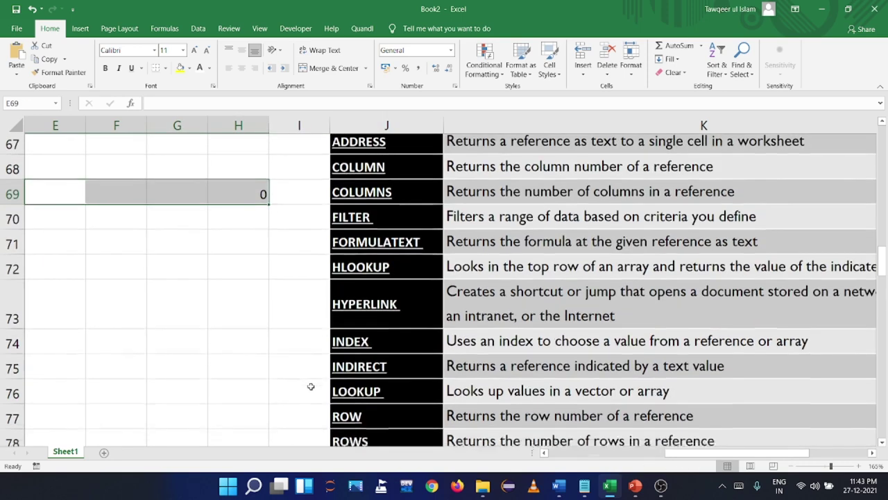
pyautogui.moveTo(235, 146); pyautogui.dragTo(248, 422)
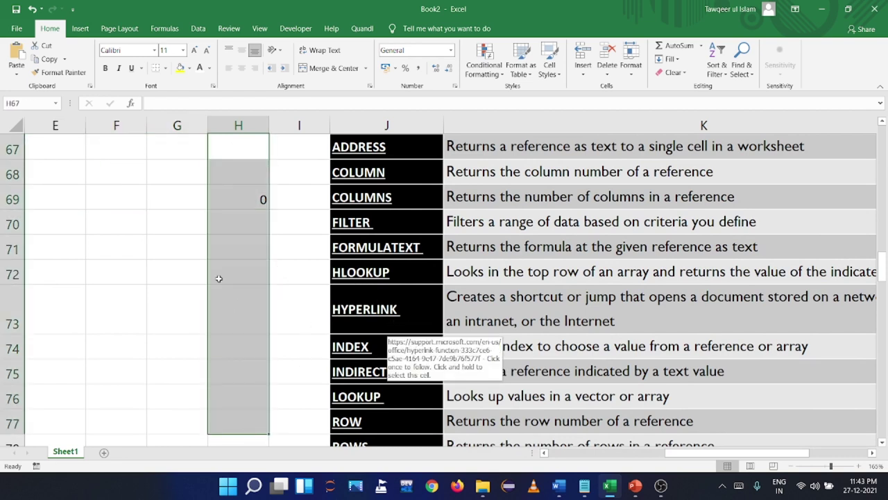
pyautogui.doubleClick(234, 224)
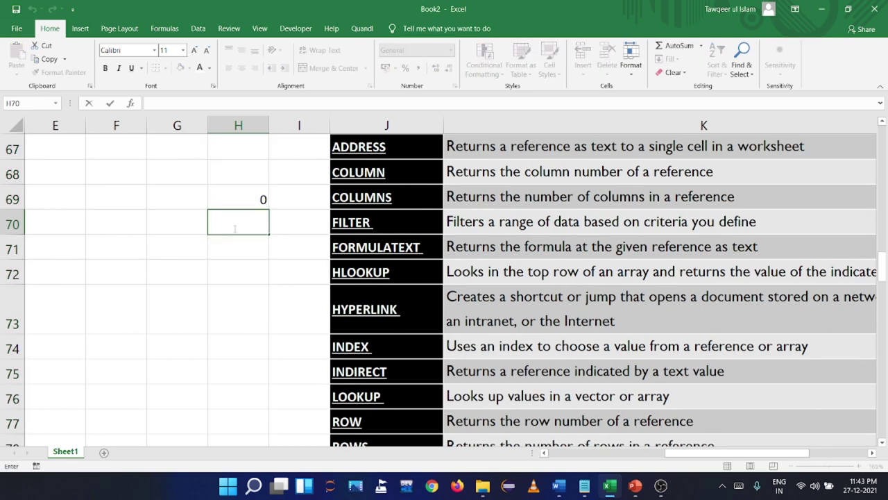
# Select cells H76 and H80 beside LOOKUP and UNIQUE, and examine the lookup function table down to XLOOKUP
pyautogui.scroll(-2, 399, 311)
pyautogui.scroll(-1, 390, 308)
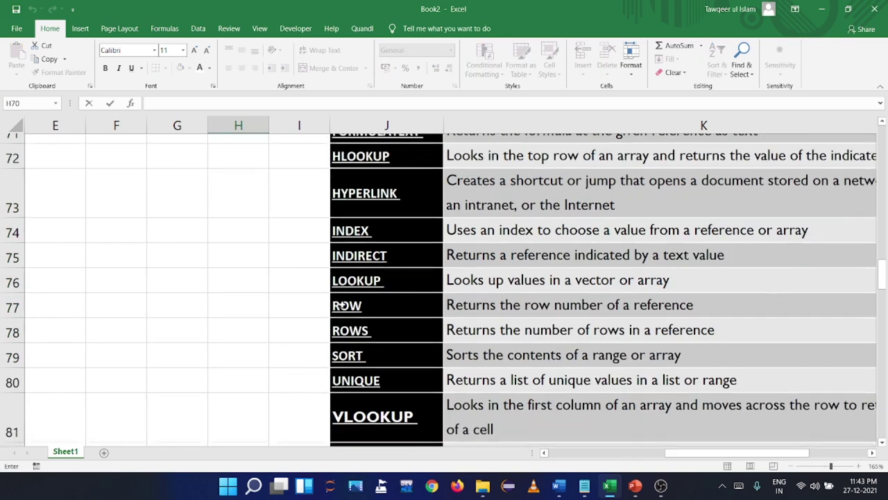
pyautogui.click(241, 266)
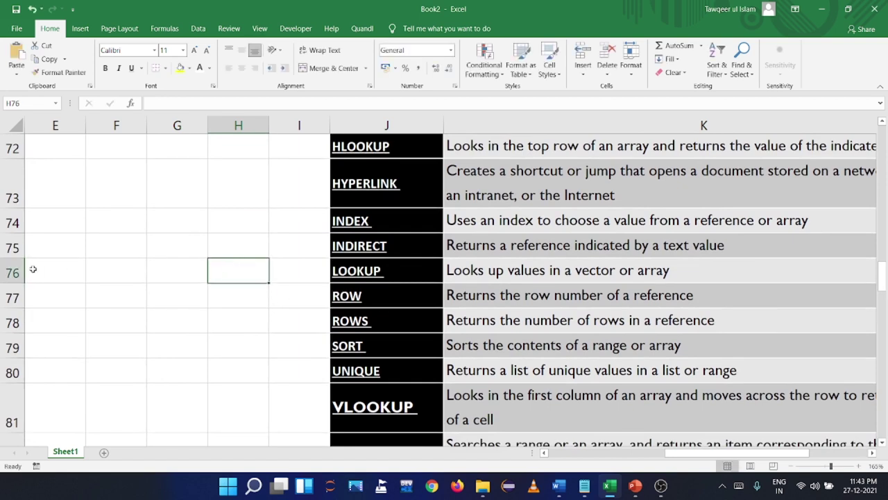
pyautogui.click(225, 371)
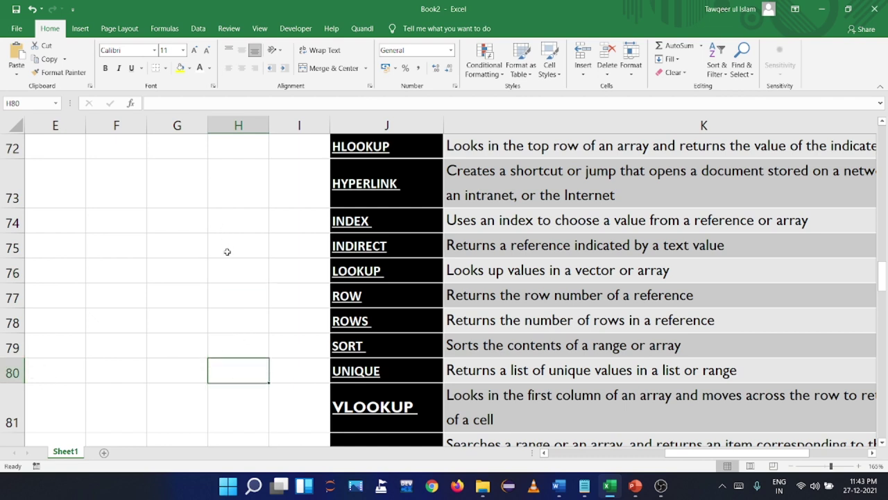
pyautogui.scroll(-1, 322, 360)
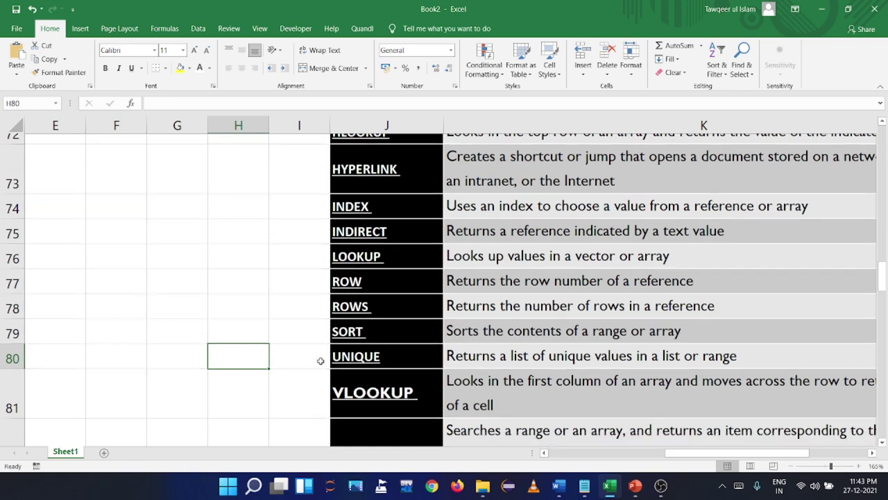
pyautogui.scroll(-1, 351, 362)
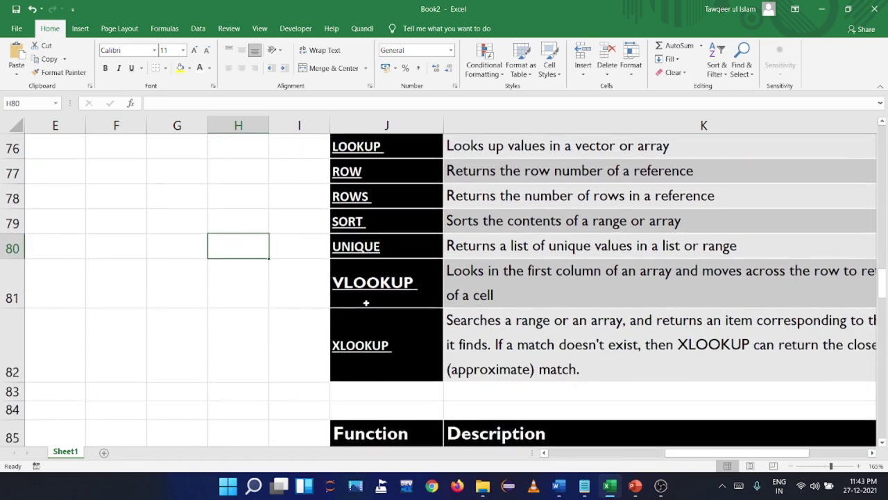
pyautogui.scroll(-1, 401, 350)
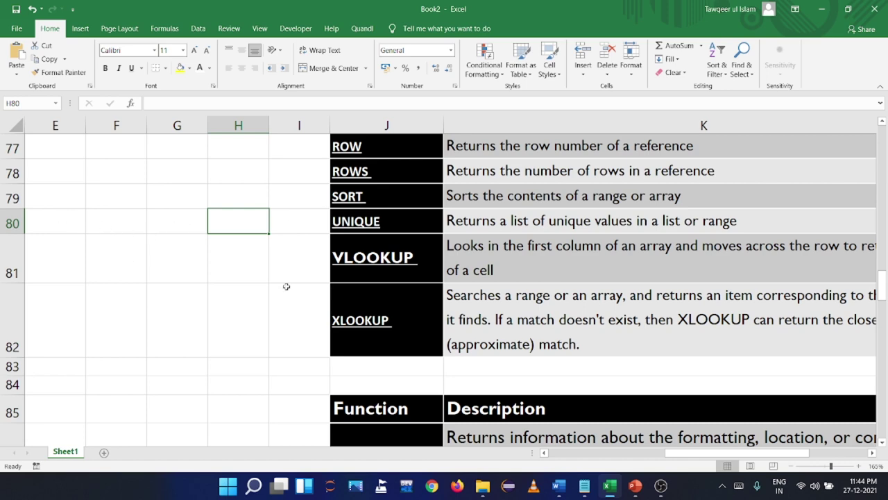
# Select cells H85 and H86 beside the Function header and CELL, and examine the information function table
pyautogui.scroll(-3, 291, 372)
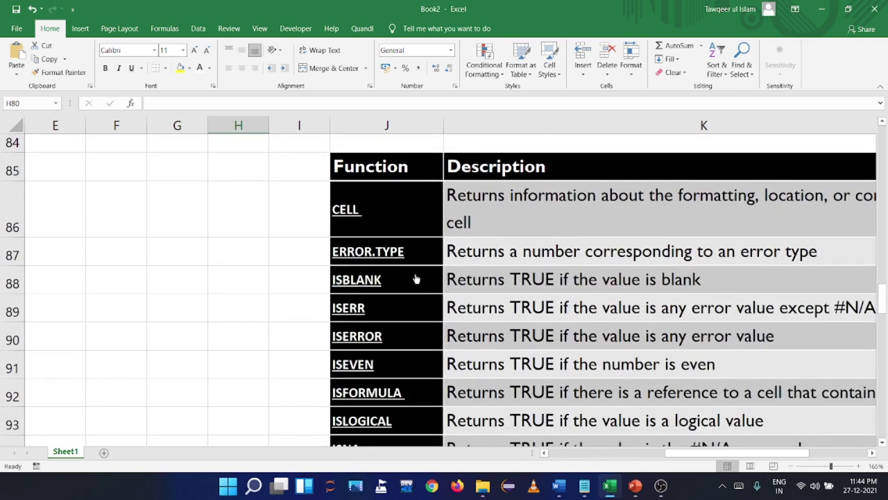
pyautogui.click(227, 170)
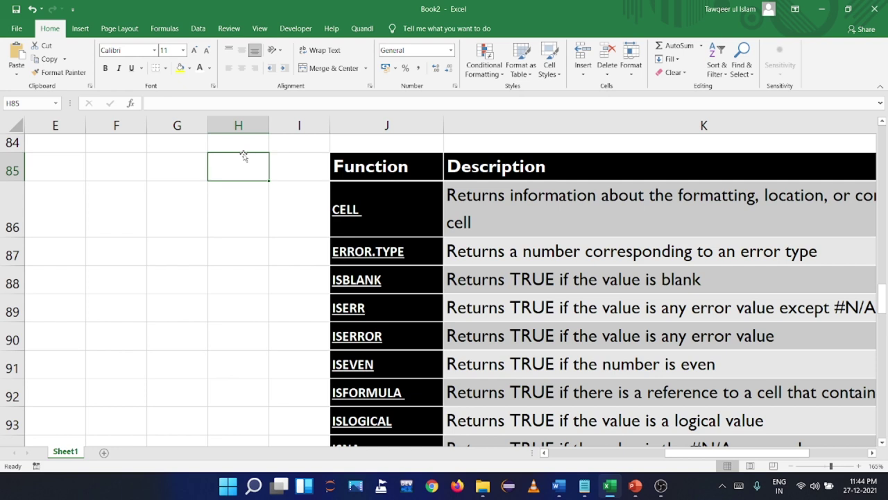
pyautogui.scroll(-1, 263, 280)
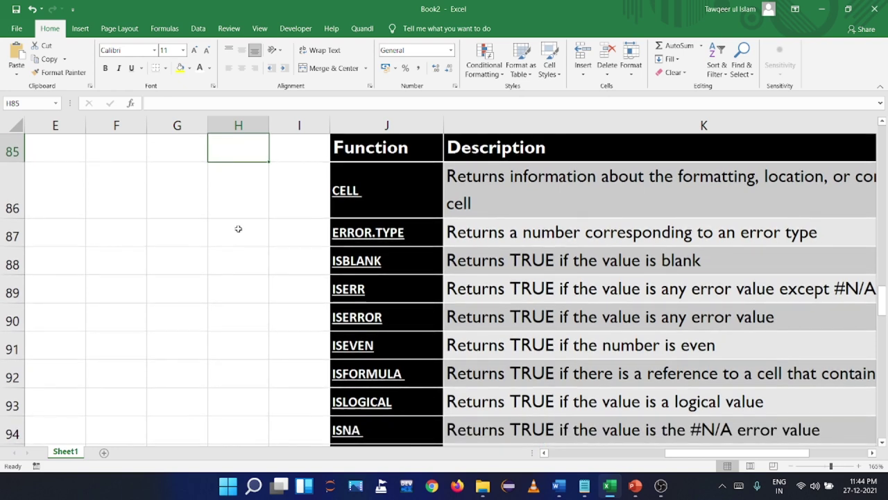
pyautogui.click(238, 204)
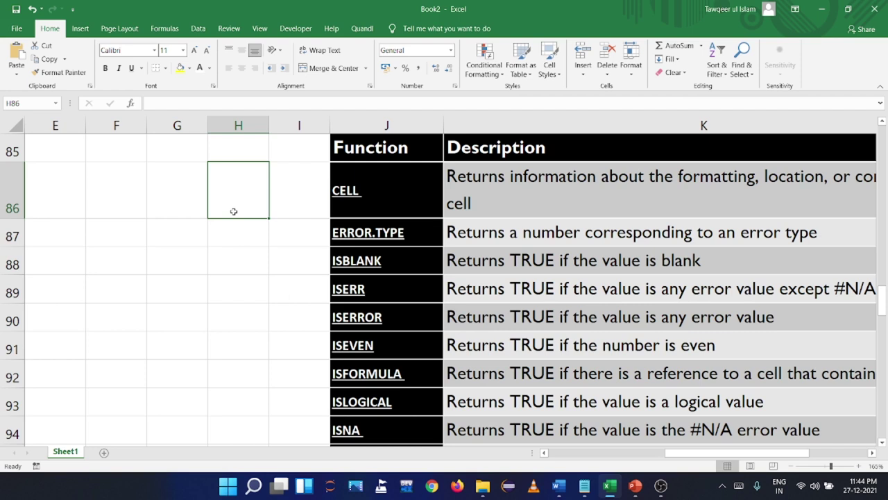
pyautogui.scroll(-1, 275, 309)
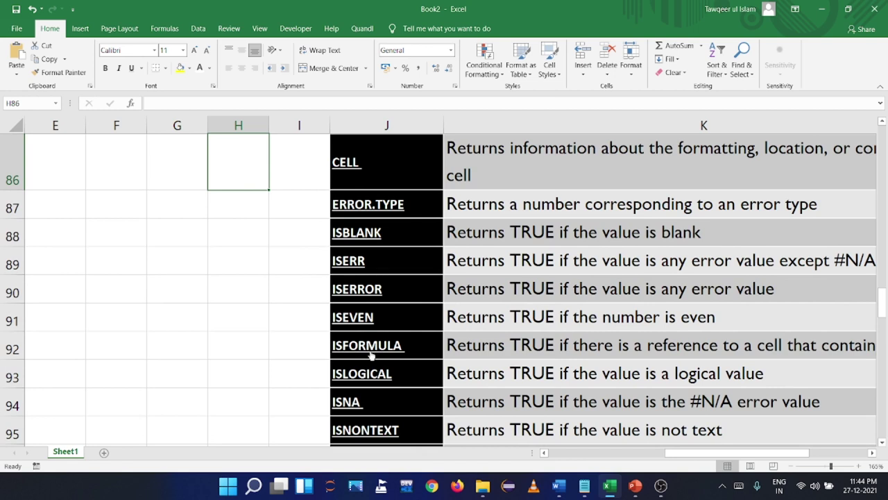
pyautogui.scroll(-1, 370, 355)
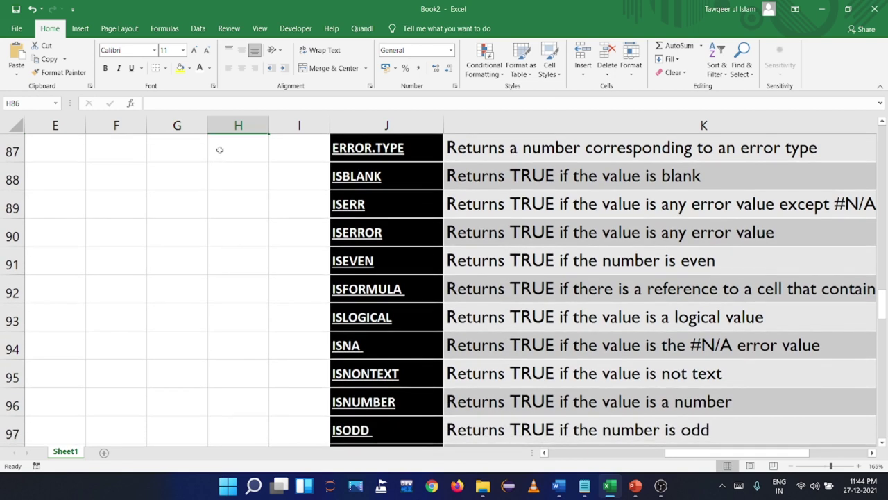
# Open cells H90, H92 and H93 beside ISERROR, ISFORMULA and ISLOGICAL for editing to point out these functions
pyautogui.doubleClick(237, 232)
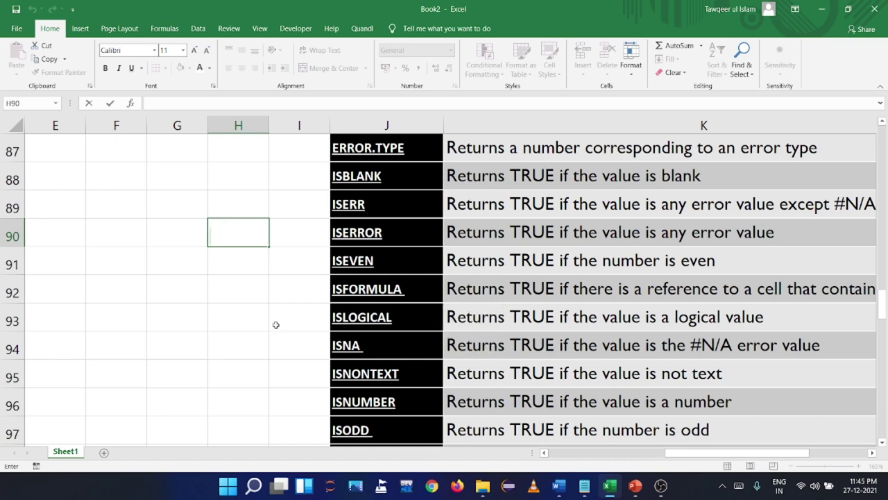
pyautogui.scroll(-1, 276, 325)
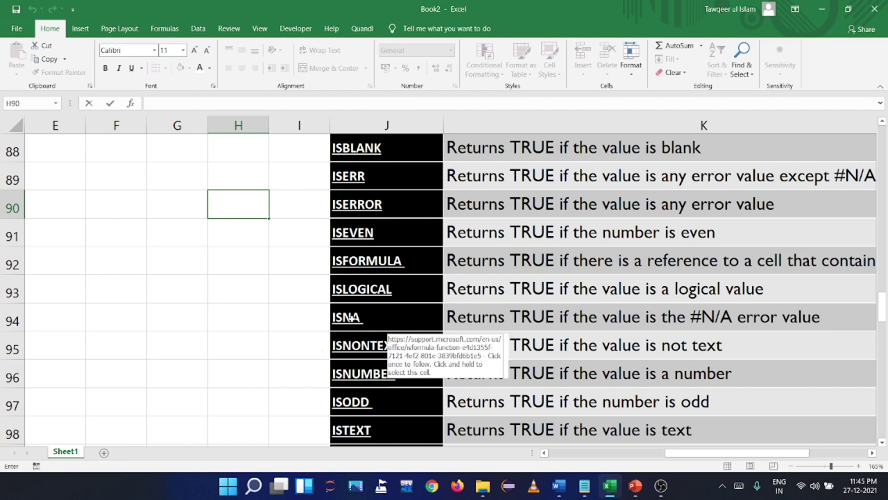
pyautogui.click(226, 261)
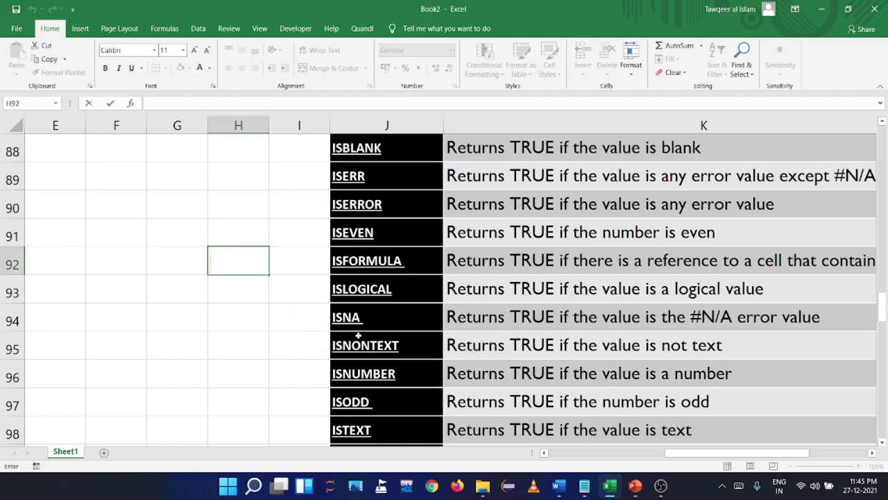
pyautogui.scroll(-1, 323, 359)
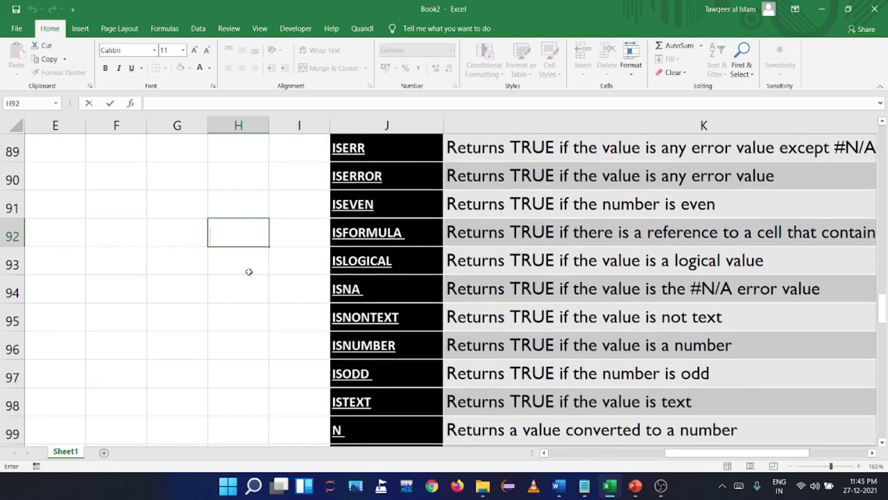
pyautogui.doubleClick(239, 269)
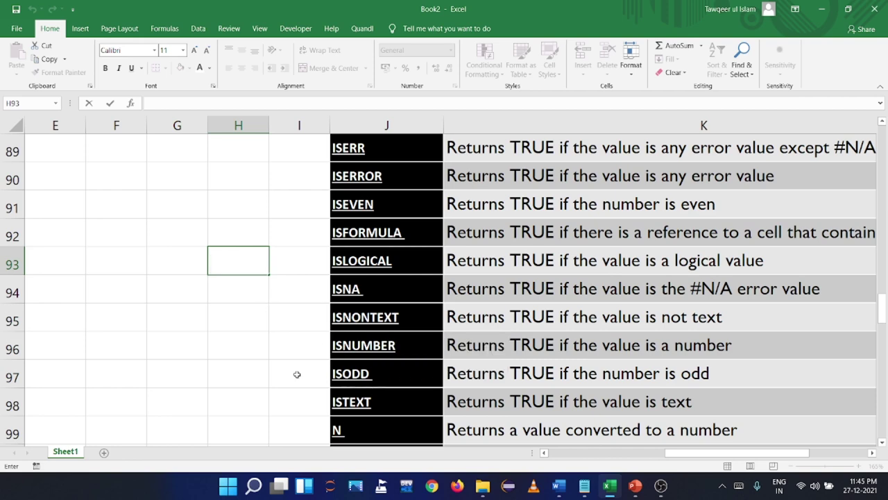
# Examine the remaining information functions, the logical function table and the date functions down to MINUTE
pyautogui.scroll(-2, 296, 374)
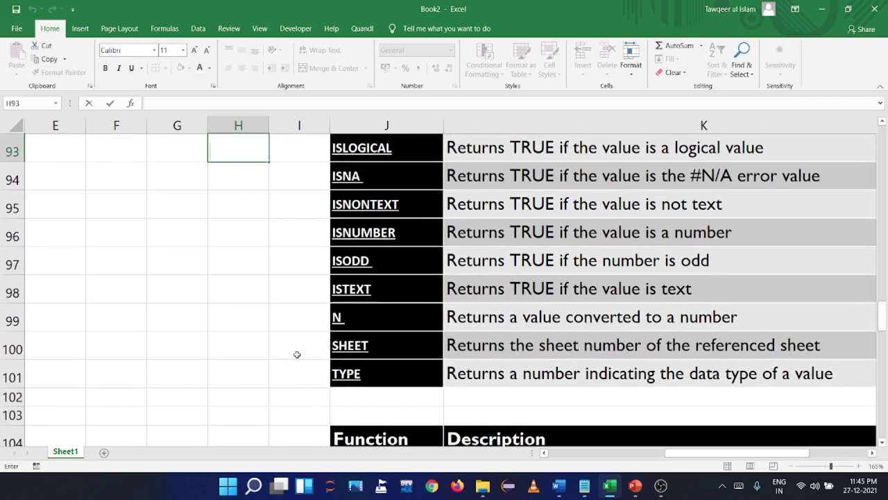
pyautogui.scroll(-2, 297, 354)
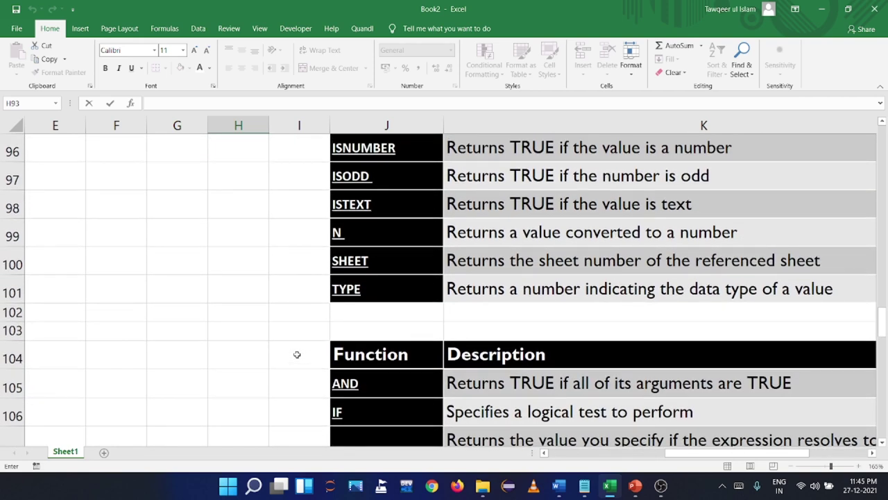
pyautogui.scroll(-5, 296, 355)
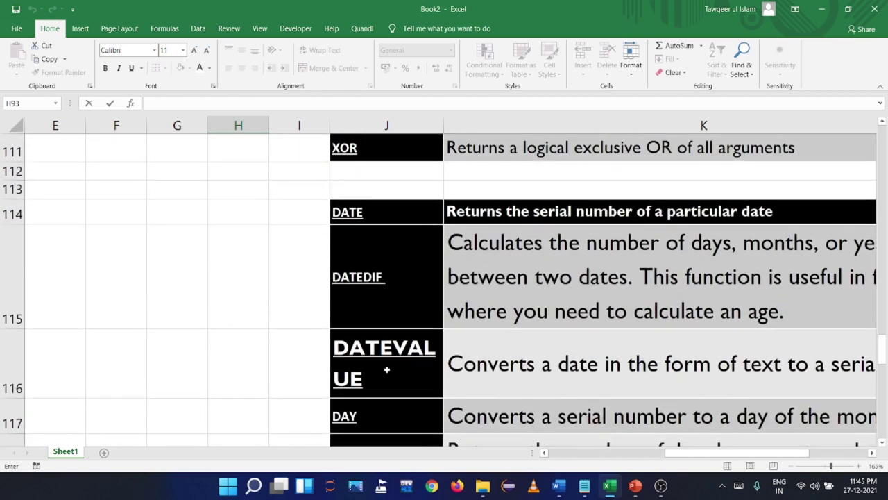
pyautogui.scroll(-1, 304, 362)
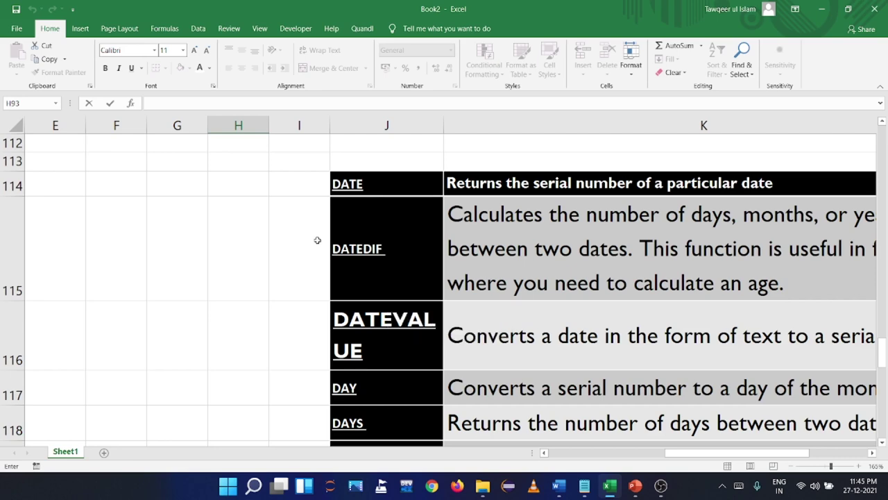
pyautogui.scroll(-2, 355, 259)
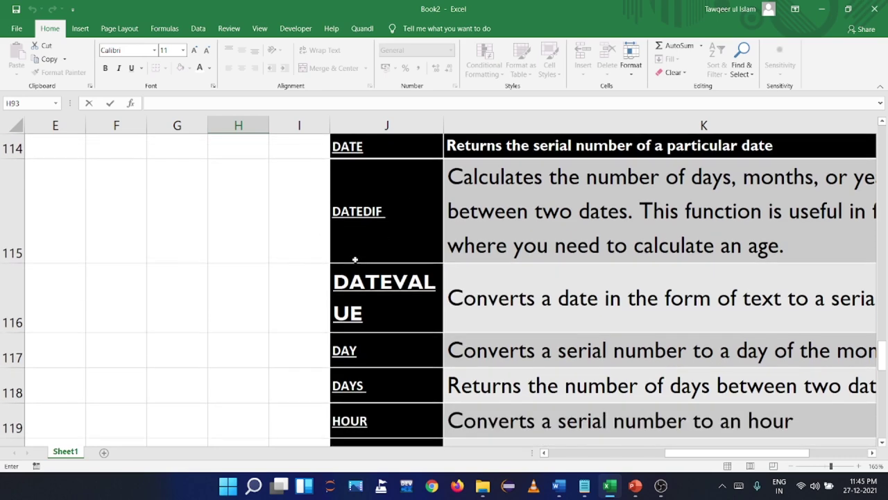
pyautogui.scroll(-1, 357, 314)
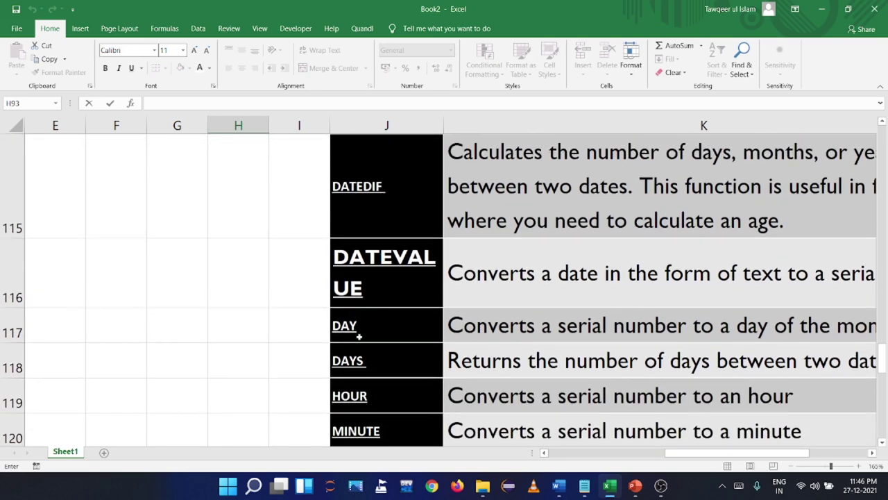
pyautogui.scroll(1, 416, 320)
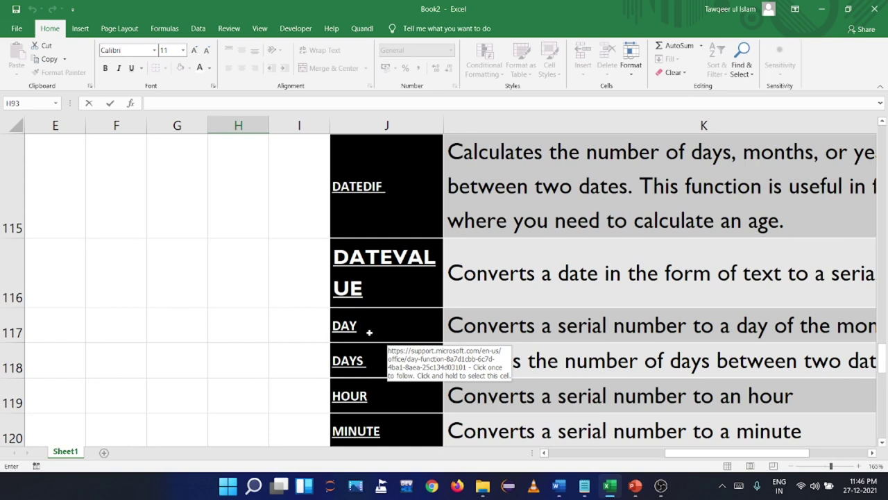
# Enter the date 23/4/2001 in cell H116 beside DATEVALUE and select that cell again
pyautogui.click(243, 260)
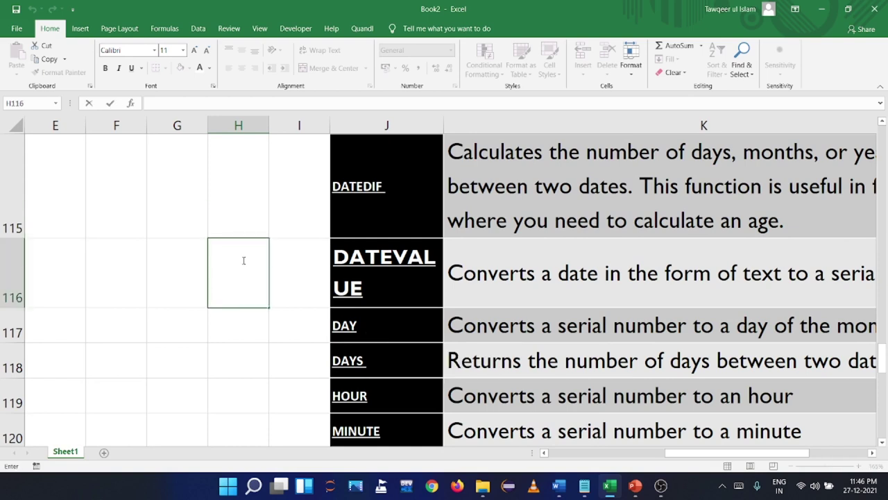
pyautogui.write('23/4/2001')
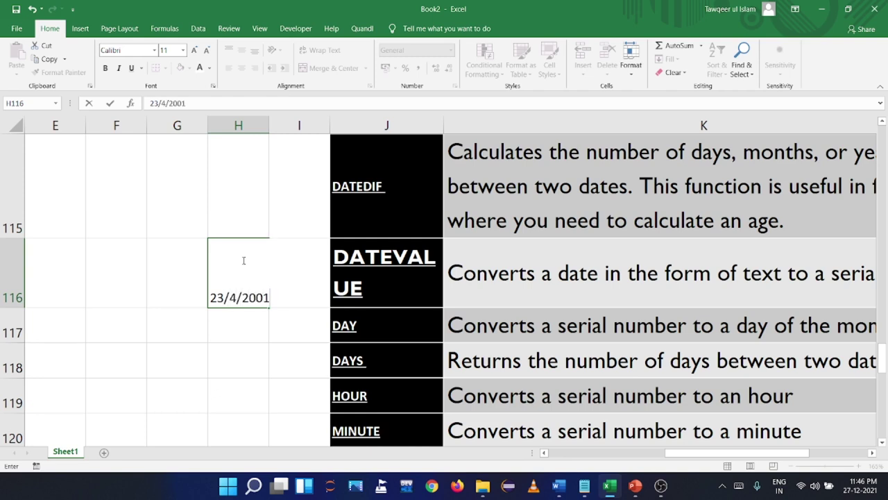
pyautogui.press('Return')
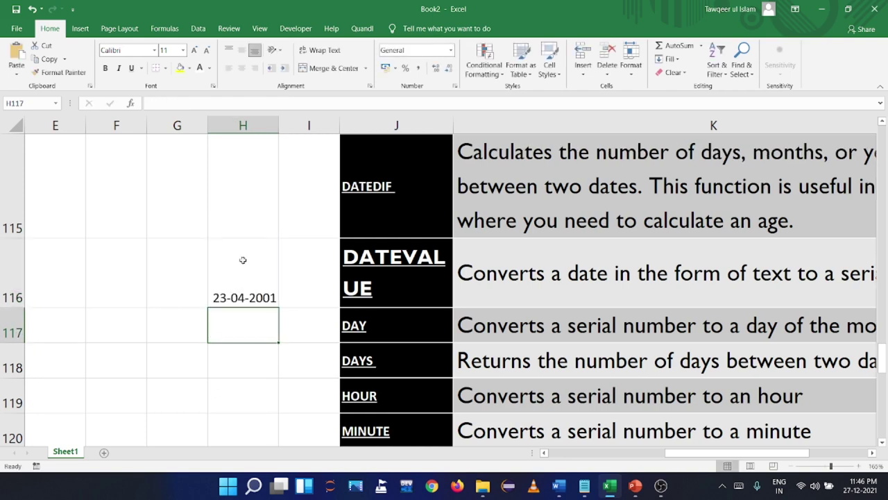
pyautogui.click(245, 297)
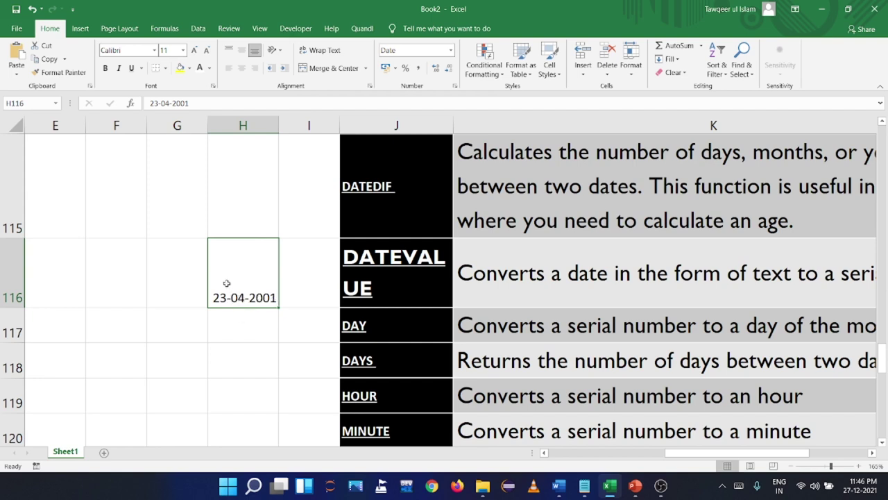
# Examine the date and time functions down to WEEKNUM and open cell G123 in the SECOND row for editing
pyautogui.scroll(-1, 295, 365)
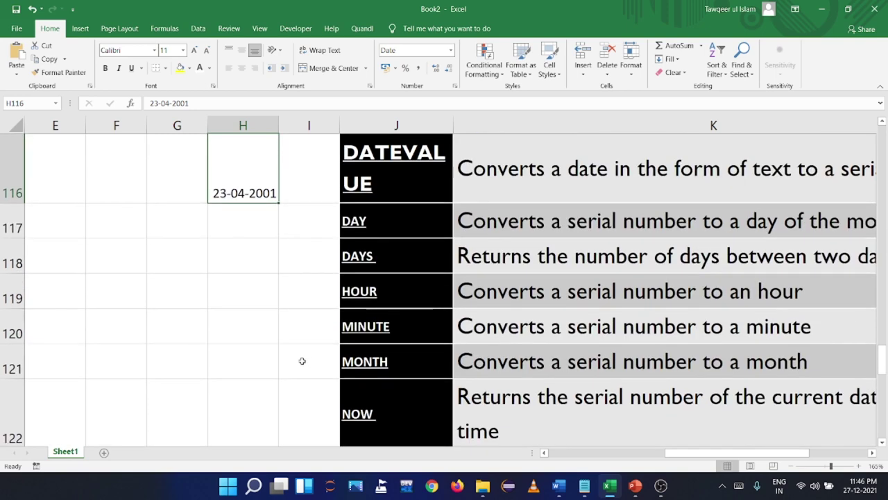
pyautogui.scroll(-1, 337, 355)
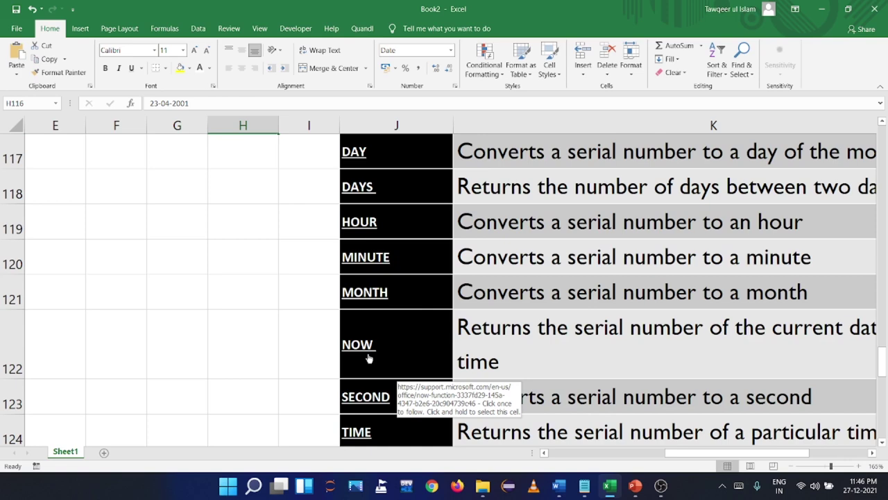
pyautogui.scroll(-2, 382, 355)
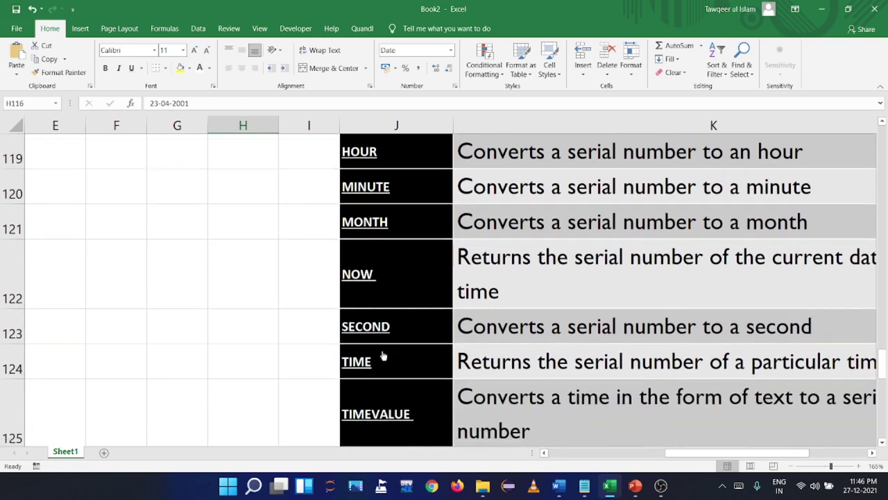
pyautogui.scroll(-3, 382, 356)
pyautogui.doubleClick(312, 387)
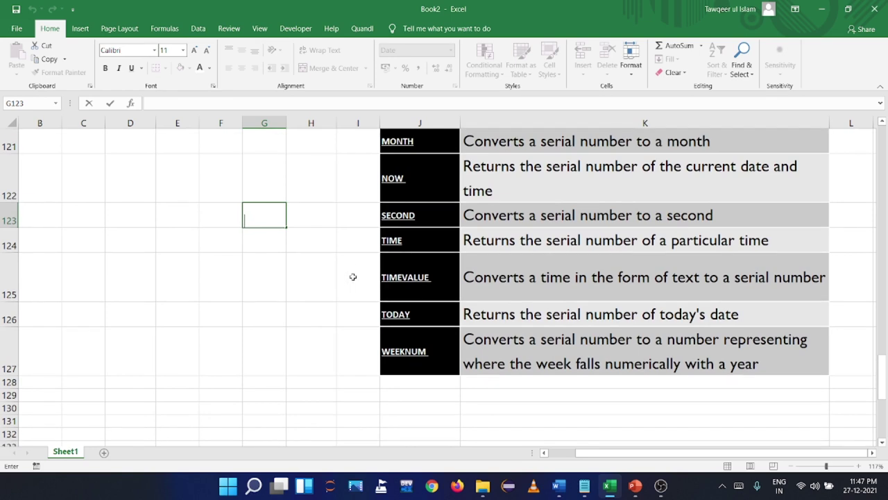
# Open the TIMEVALUE function's support page, read its syntax, remarks and examples, and close it to return to the workbook
pyautogui.click(403, 279)
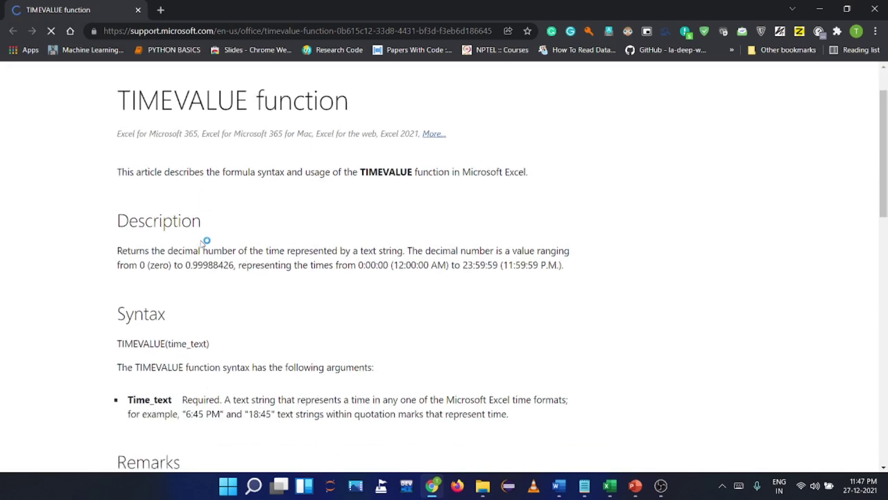
pyautogui.scroll(-1, 201, 241)
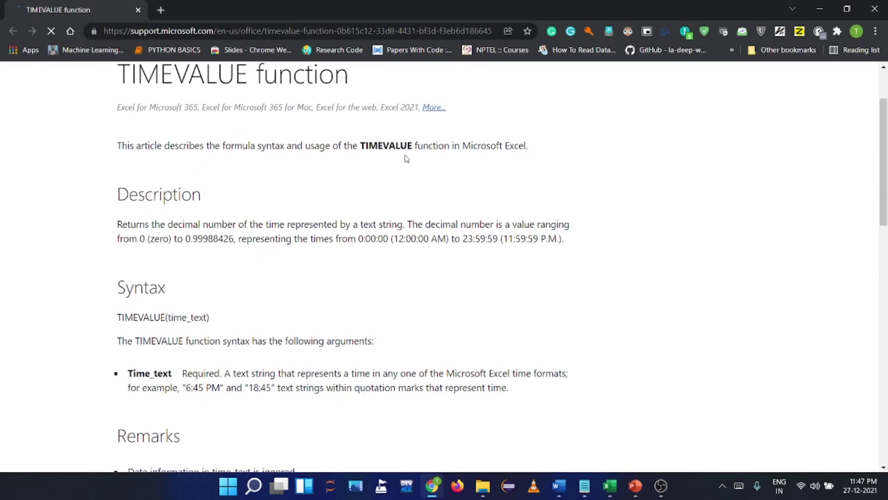
pyautogui.scroll(-1, 273, 225)
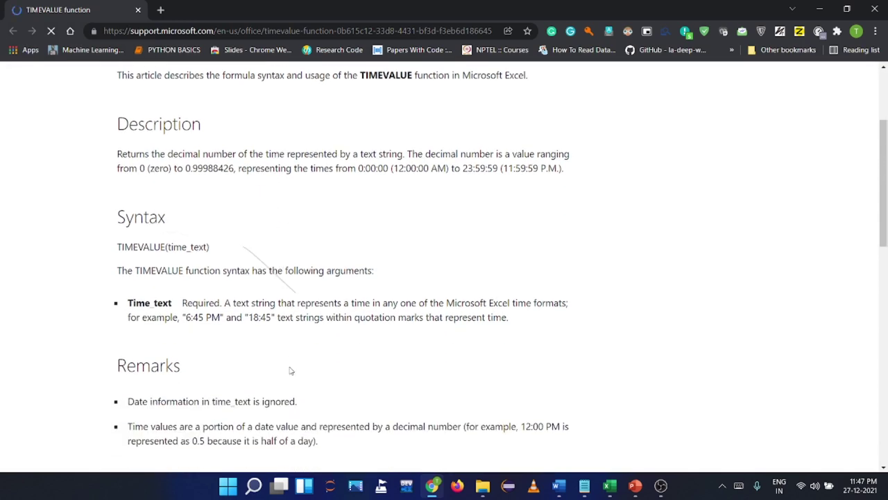
pyautogui.scroll(-2, 292, 369)
pyautogui.scroll(-2, 291, 371)
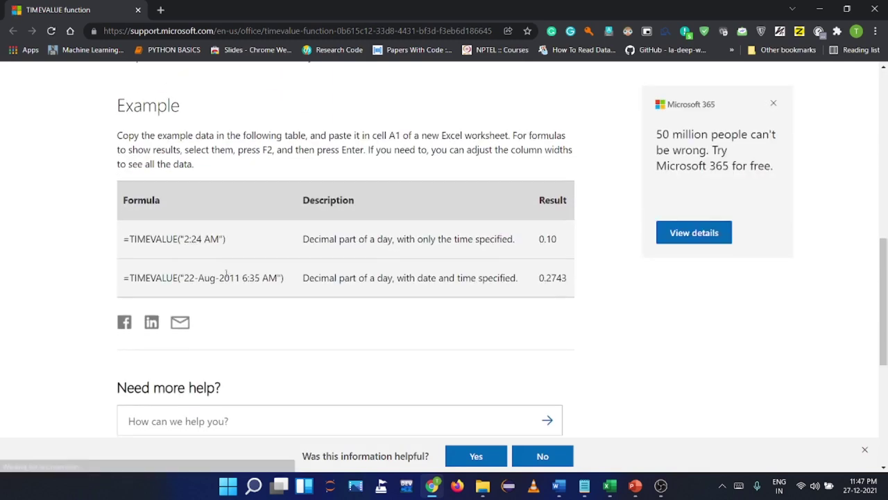
pyautogui.scroll(2, 224, 267)
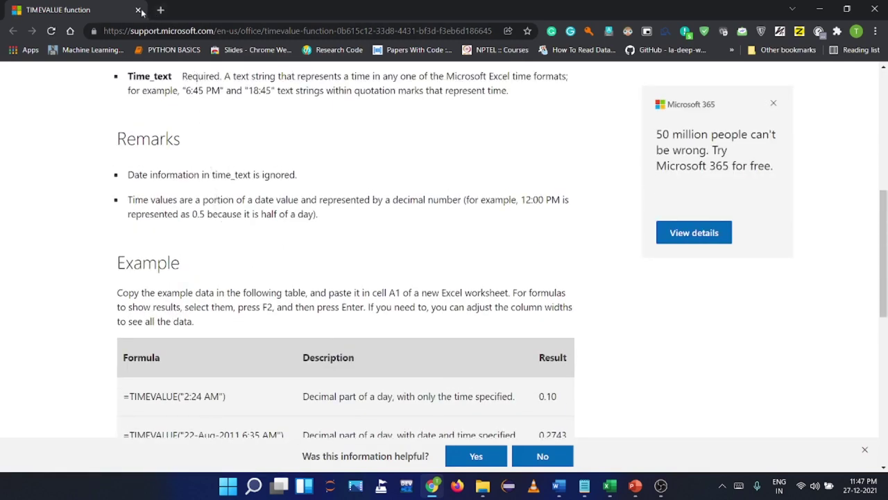
pyautogui.click(138, 10)
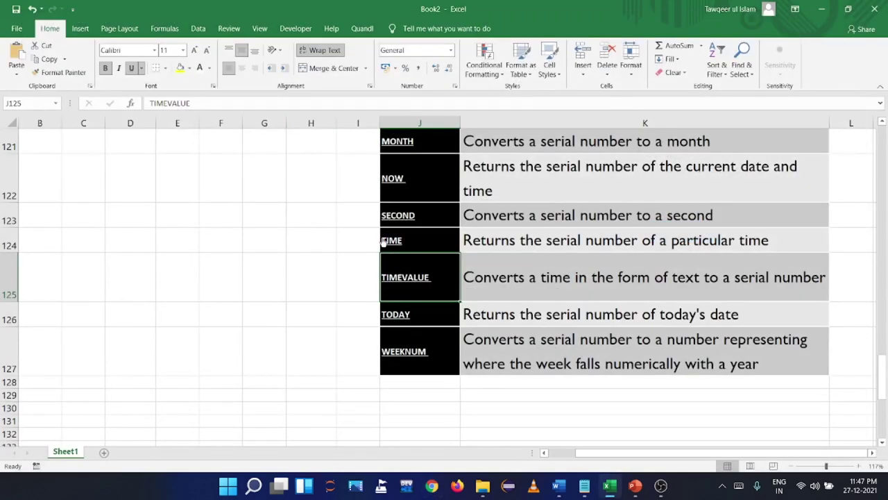
# Open the support page of the AGGREGATE function from the math function table
pyautogui.scroll(9, 317, 227)
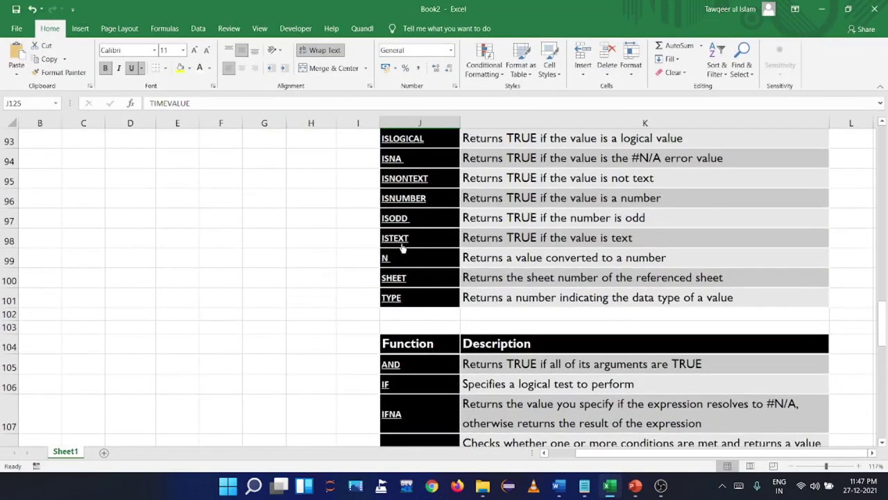
pyautogui.scroll(18, 322, 230)
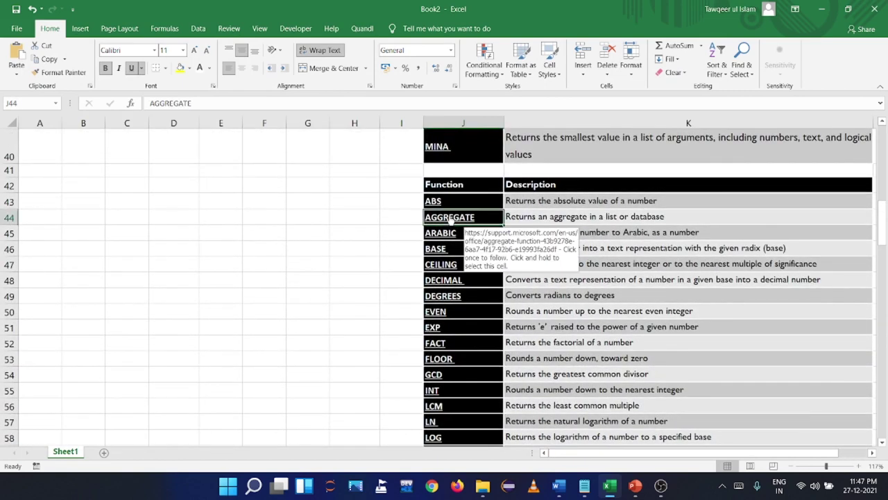
pyautogui.click(450, 219)
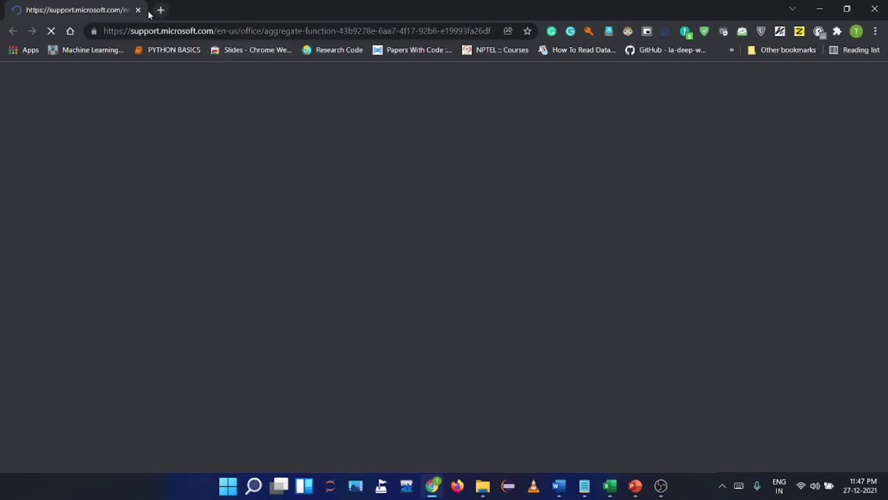
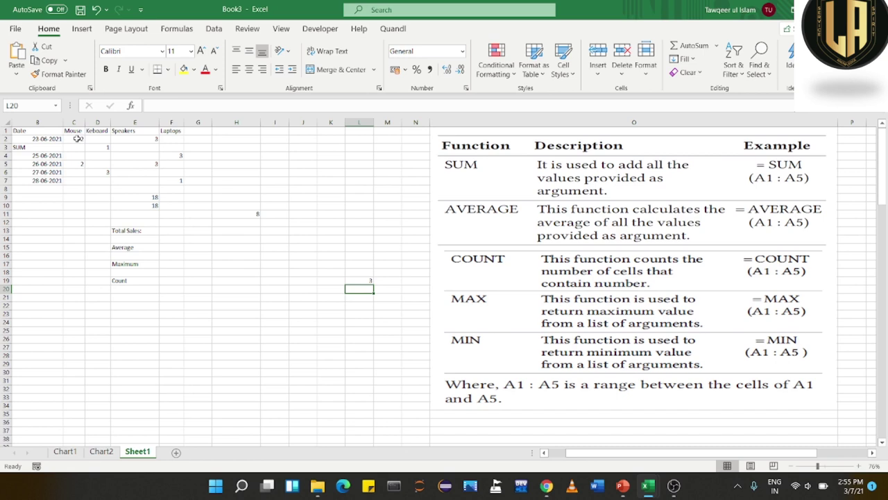
# Calculate the total sales in cell F13 with a SUM formula over the range C2:F7
pyautogui.click(191, 163)
pyautogui.click(268, 213)
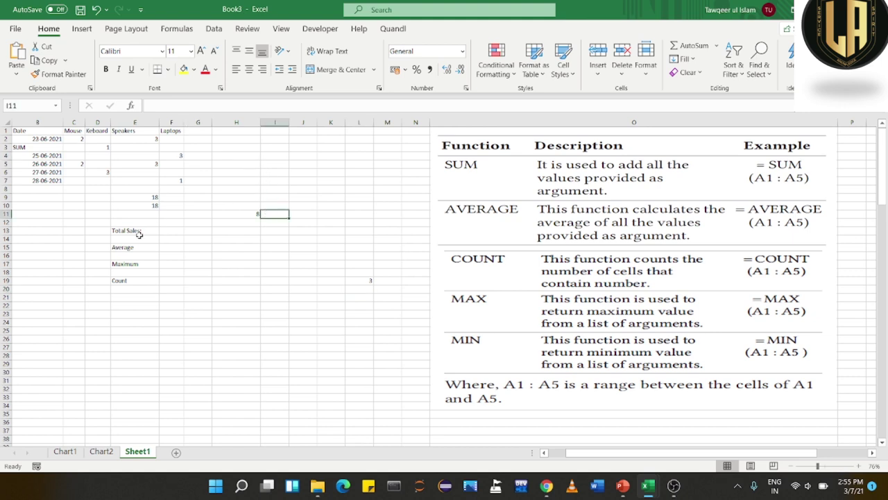
pyautogui.click(163, 231)
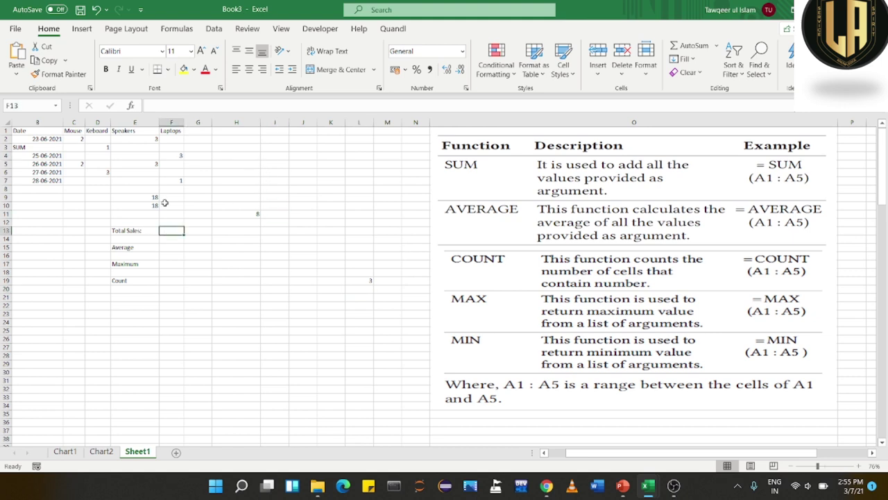
pyautogui.click(159, 105)
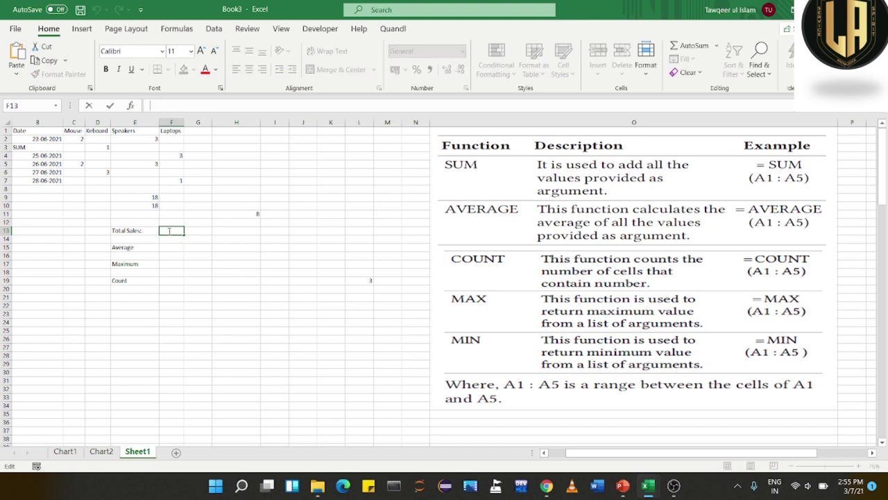
pyautogui.write('=')
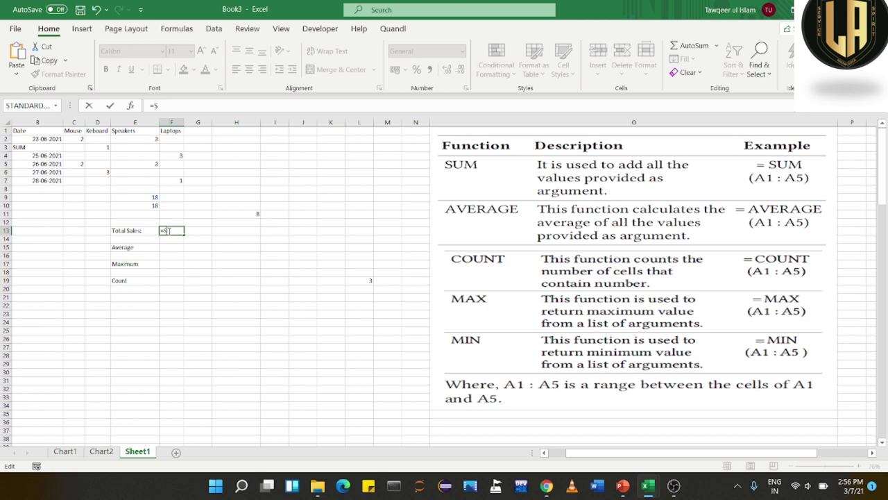
pyautogui.write('SUM')
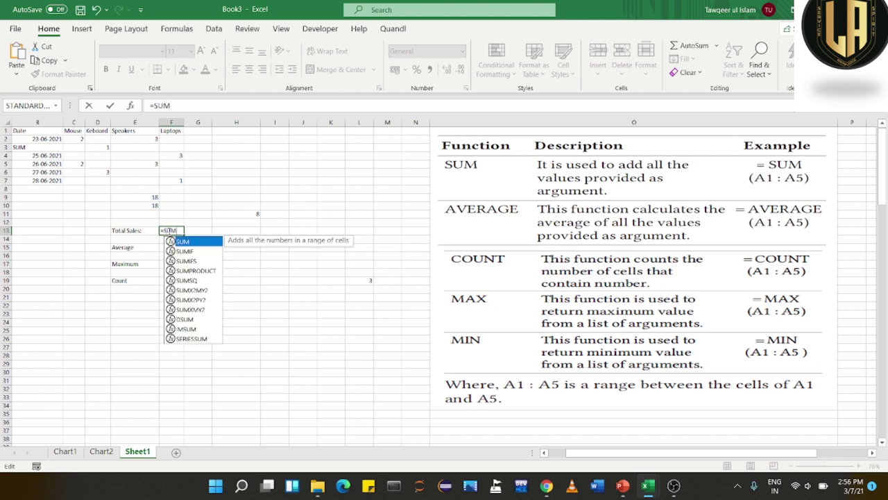
pyautogui.write('(')
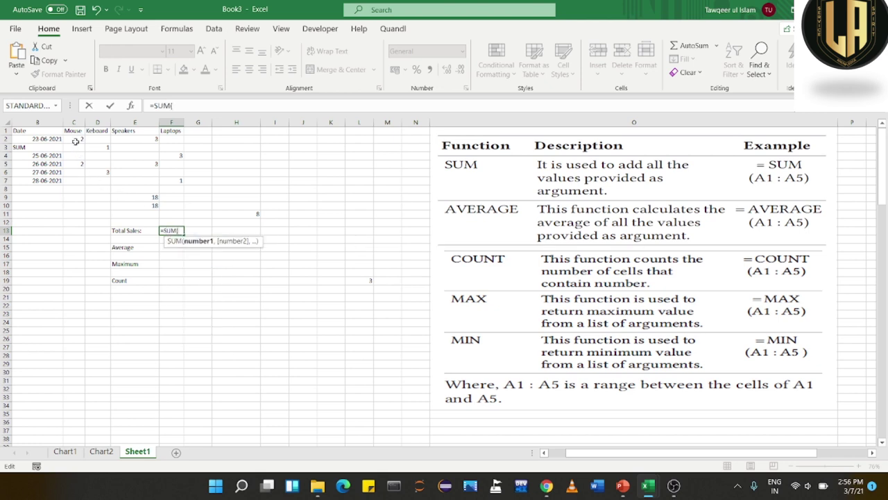
pyautogui.moveTo(75, 139); pyautogui.dragTo(172, 180)
pyautogui.write('\\')
pyautogui.press('Return')
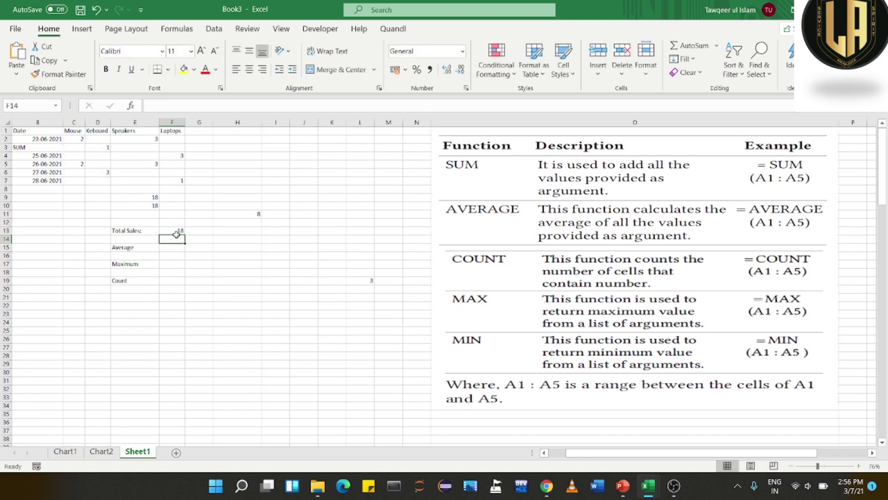
# Start recording the macro Macro2 in this workbook with cell F15 selected
pyautogui.click(172, 250)
pyautogui.click(319, 30)
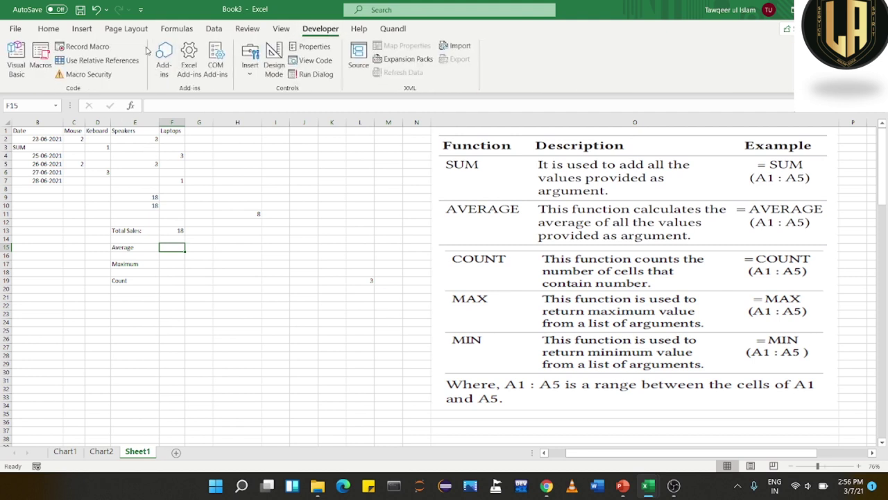
pyautogui.click(98, 50)
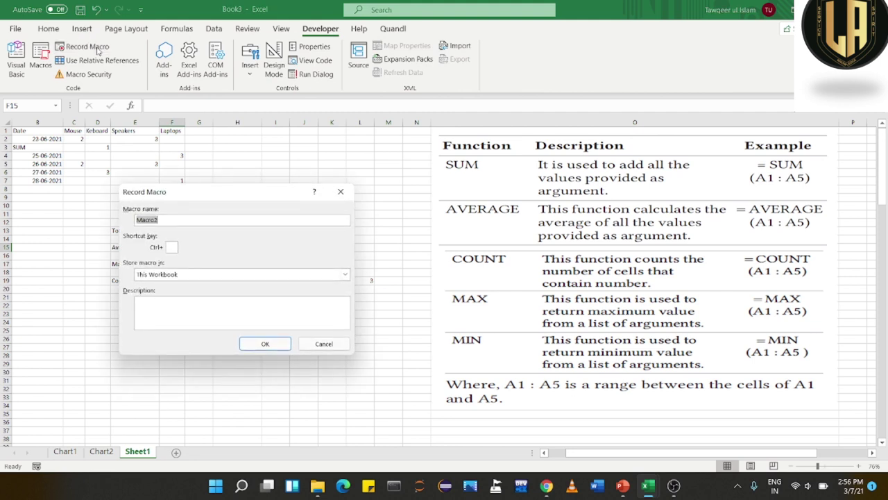
pyautogui.click(262, 343)
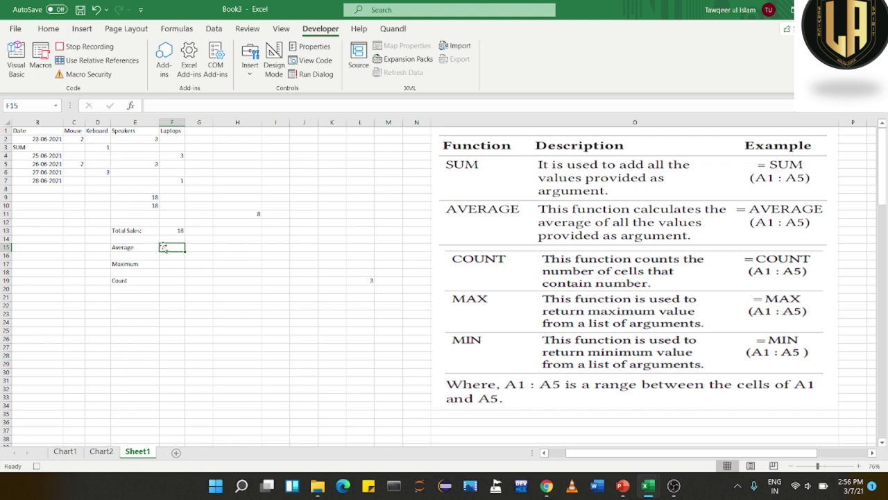
# Calculate the average sales in cell F15 with an AVERAGE formula over the range C2:F7
pyautogui.write('=')
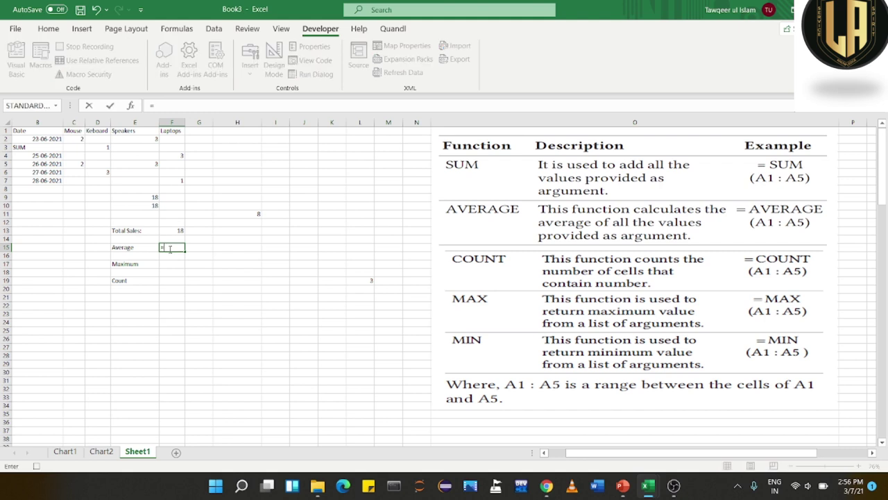
pyautogui.write('AVERAGE(')
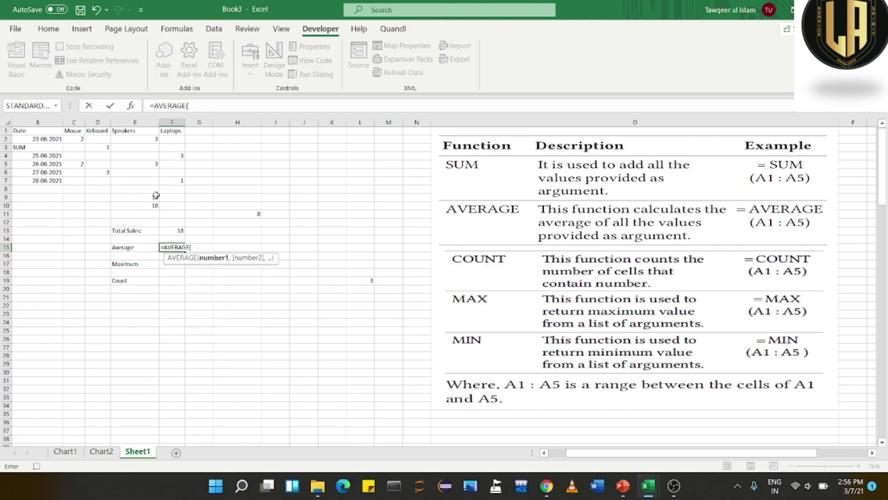
pyautogui.moveTo(75, 139); pyautogui.dragTo(176, 181)
pyautogui.press('Return')
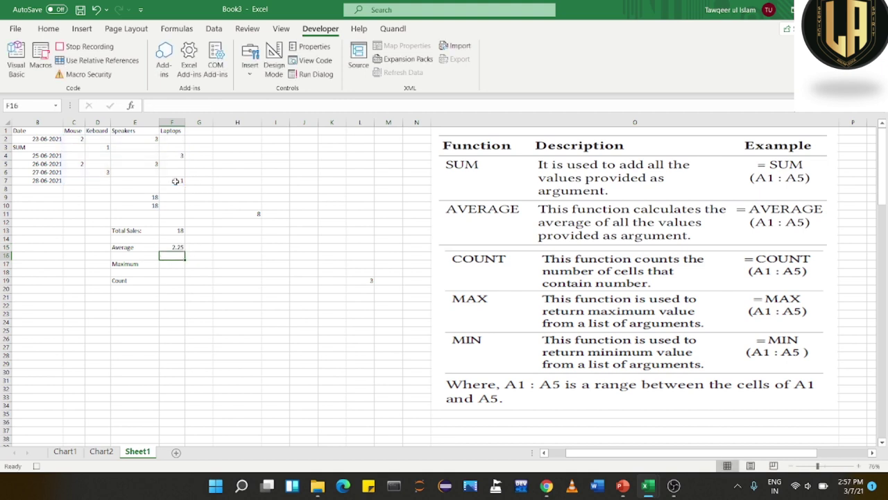
# Calculate the maximum of C2:F7 with a MAX formula in cell F17, select cell F23 and stop the macro recording
pyautogui.click(169, 265)
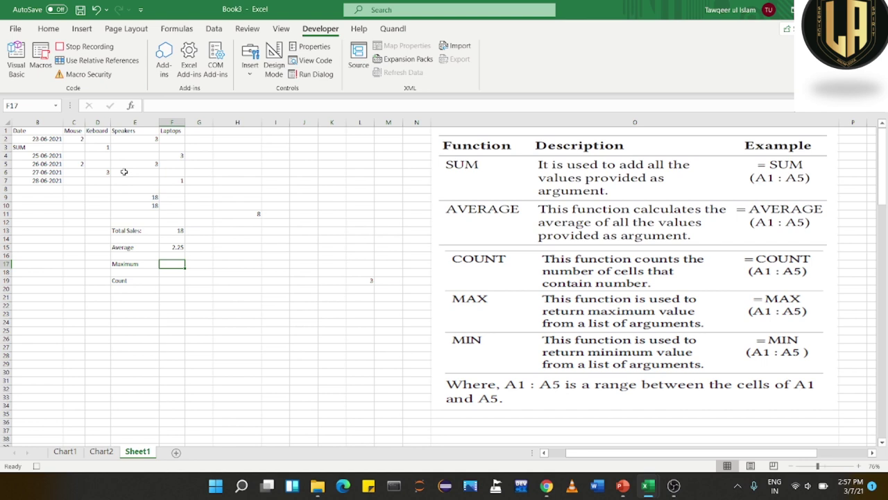
pyautogui.write('=MAX(')
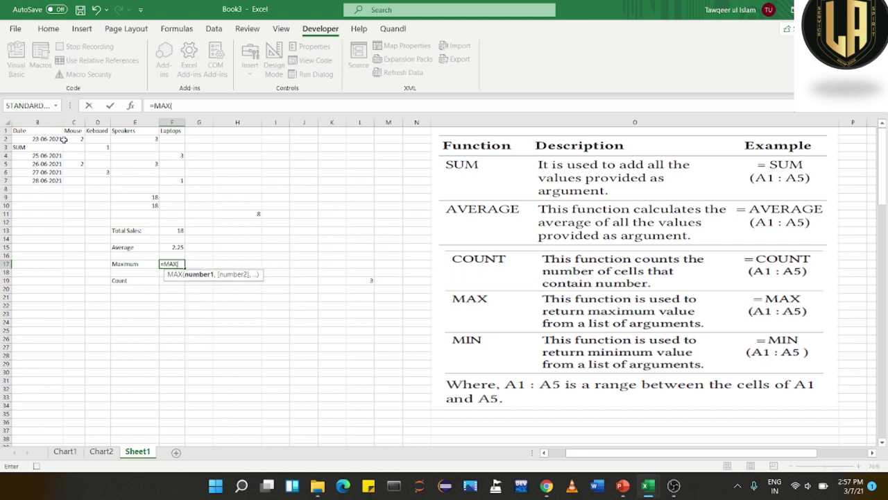
pyautogui.moveTo(64, 138); pyautogui.dragTo(179, 180)
pyautogui.write(')')
pyautogui.press('Return')
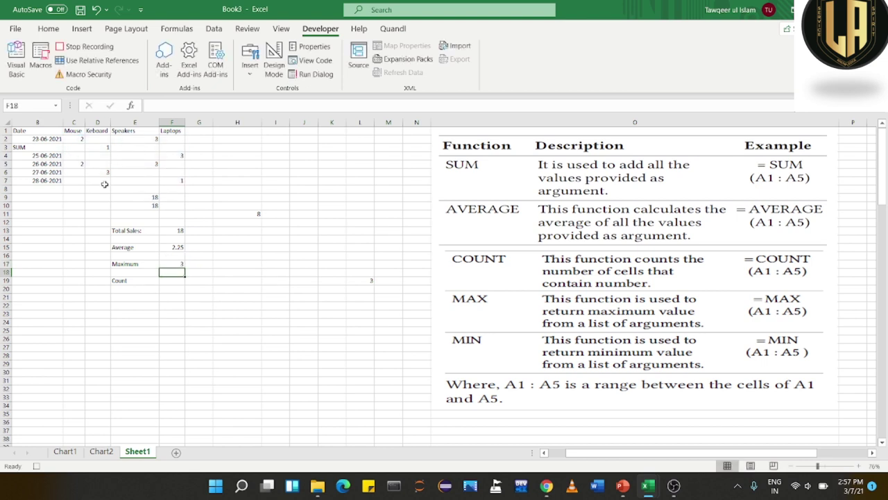
pyautogui.click(176, 313)
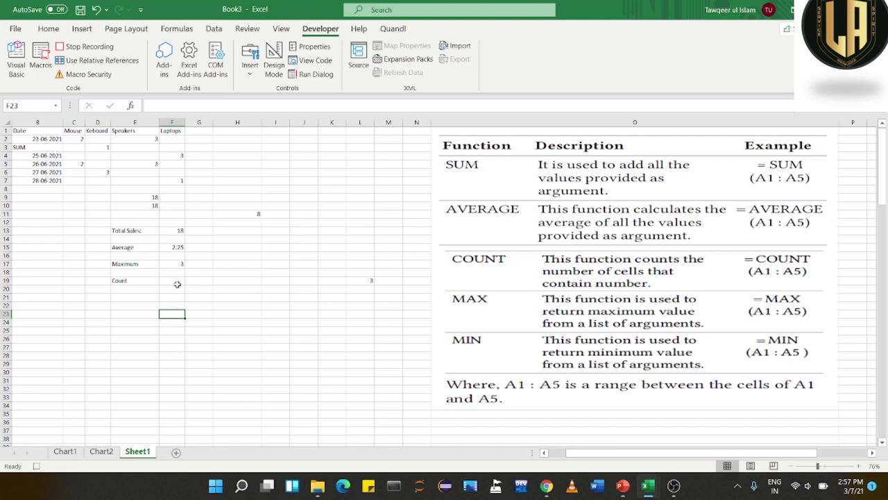
pyautogui.click(96, 48)
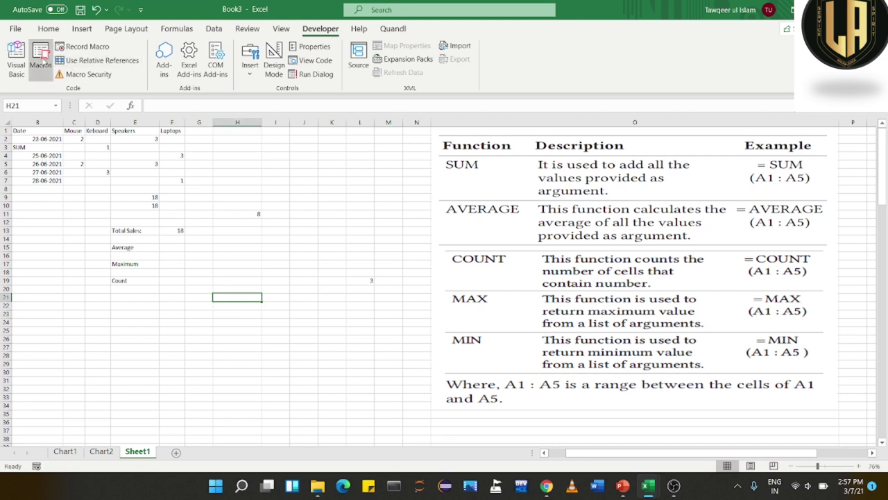
# Run Macro2 from the list of recorded macros to refill the average and maximum cells
pyautogui.click(40, 61)
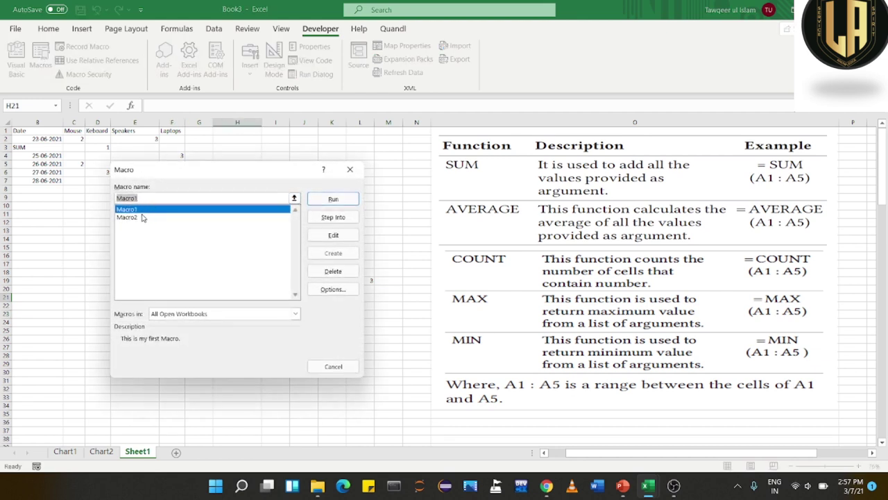
pyautogui.click(141, 218)
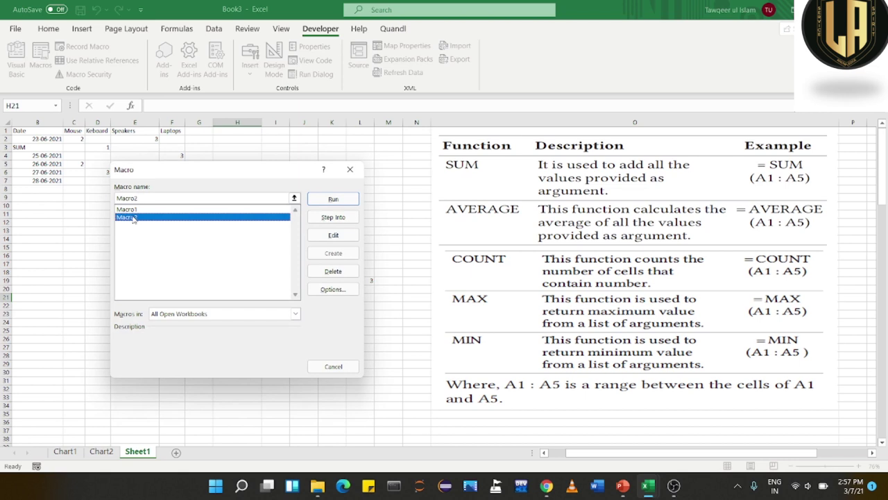
pyautogui.click(334, 199)
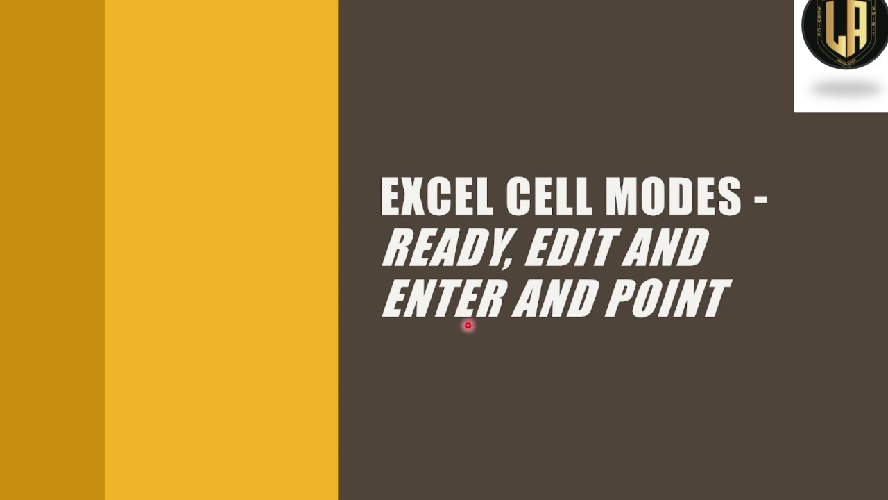
# Show the Excel Cell Modes slide, read its four mode descriptions, and switch back to the Book3 workbook in Excel
pyautogui.press('Right')
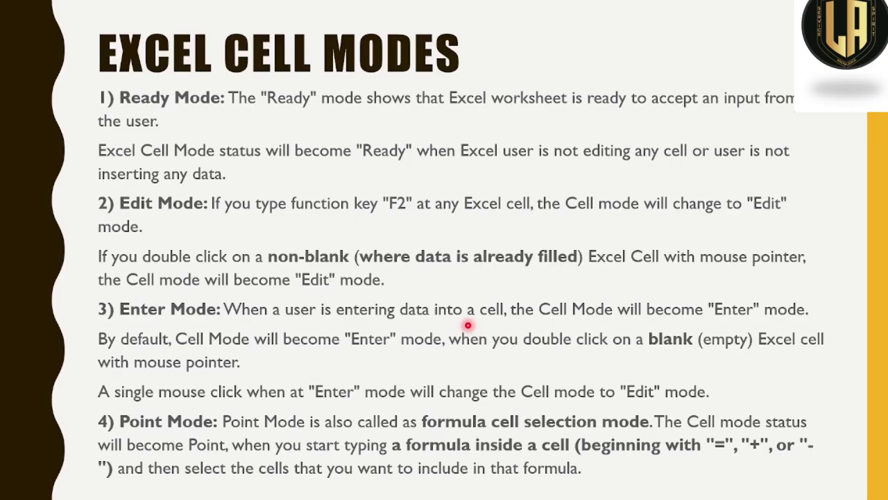
pyautogui.hotkey('alt', 'Tab')
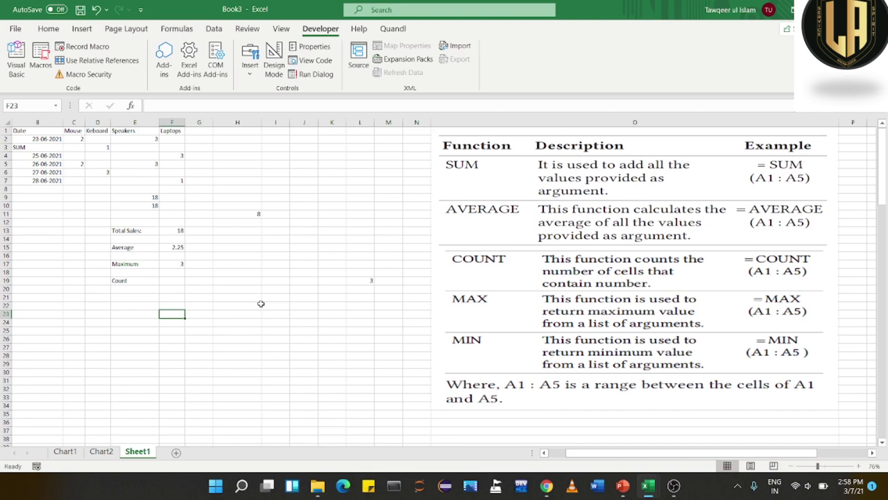
# Open the blank cell F23 for entry and clear the MAX formula from cell F17 in edit mode
pyautogui.doubleClick(169, 313)
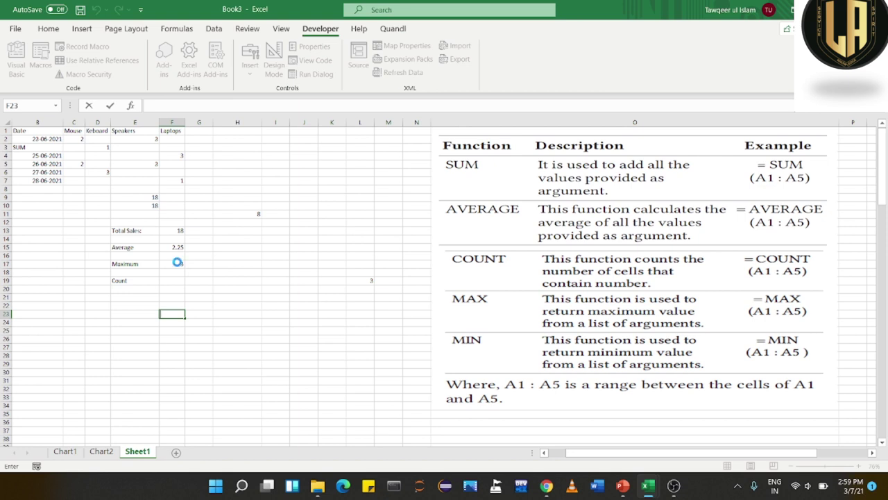
pyautogui.click(178, 262)
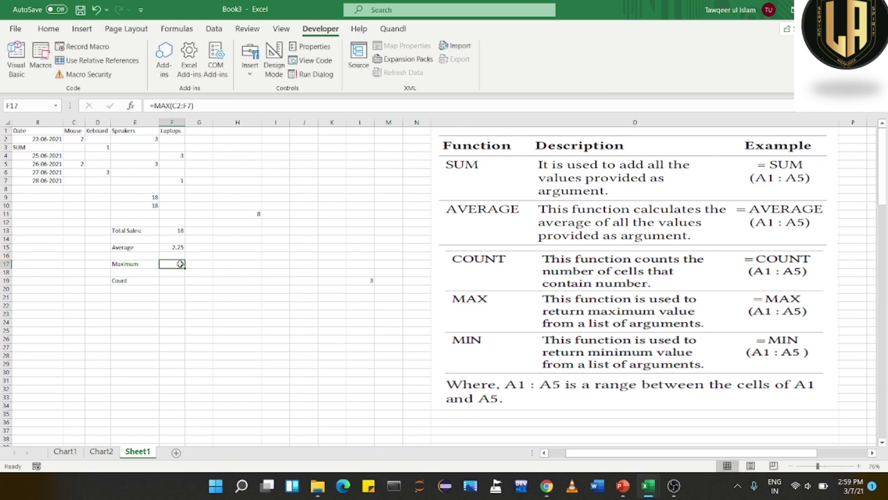
pyautogui.doubleClick(180, 264)
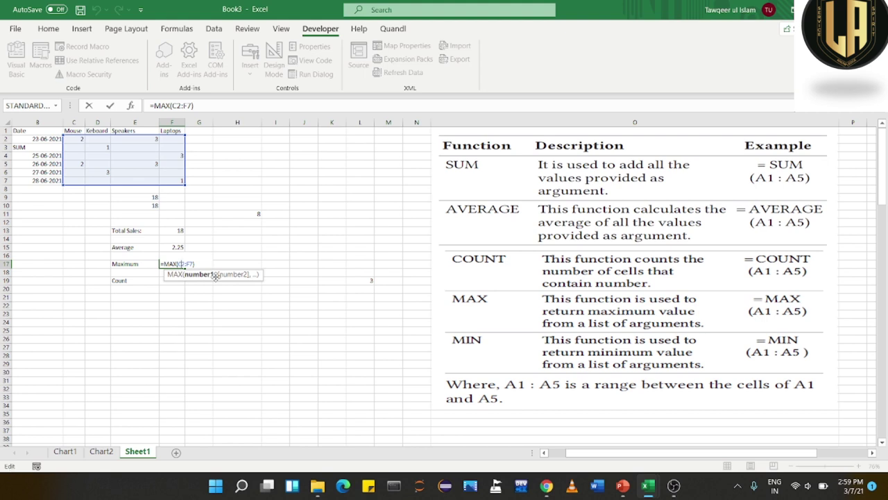
pyautogui.moveTo(204, 265); pyautogui.dragTo(159, 263)
pyautogui.press('BackSpace')
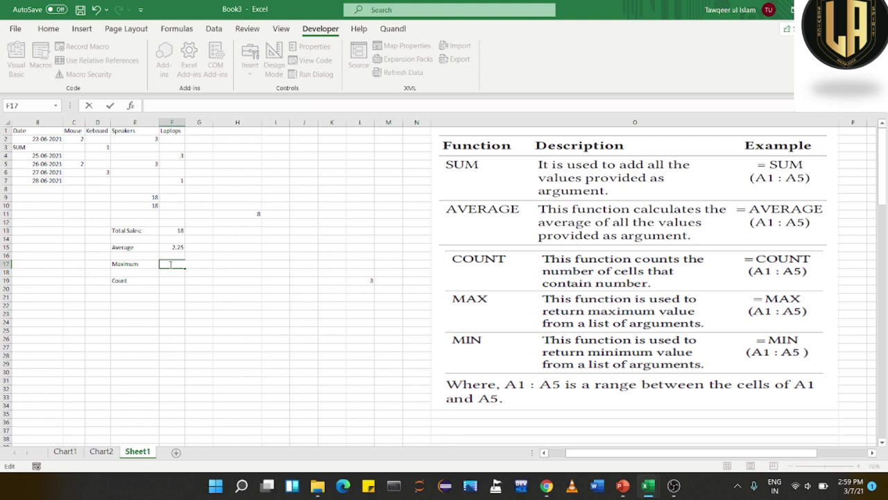
pyautogui.click(193, 320)
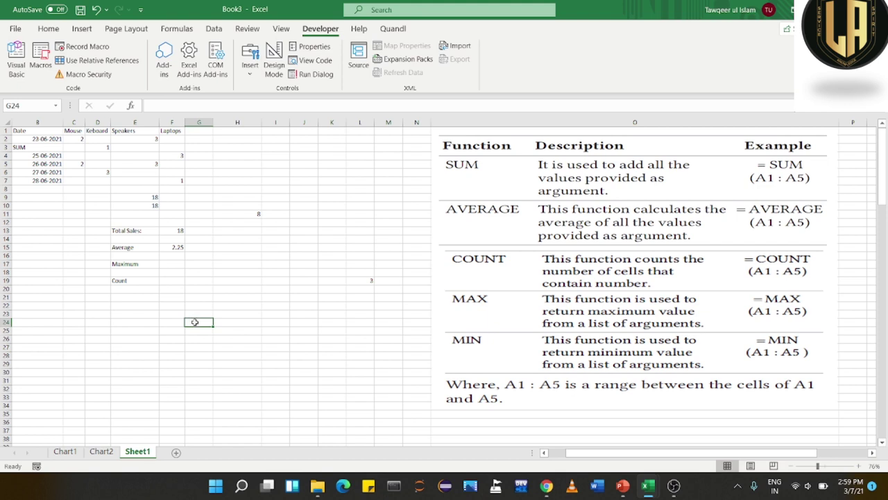
# Open blank cell G24 for entry, and total the range C2:F7 with a SUM formula in cell I17
pyautogui.doubleClick(195, 322)
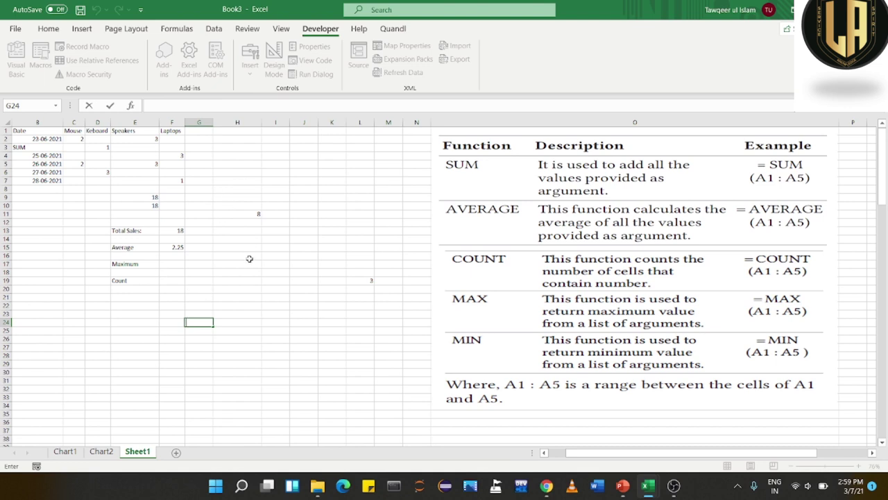
pyautogui.click(274, 262)
pyautogui.write('=')
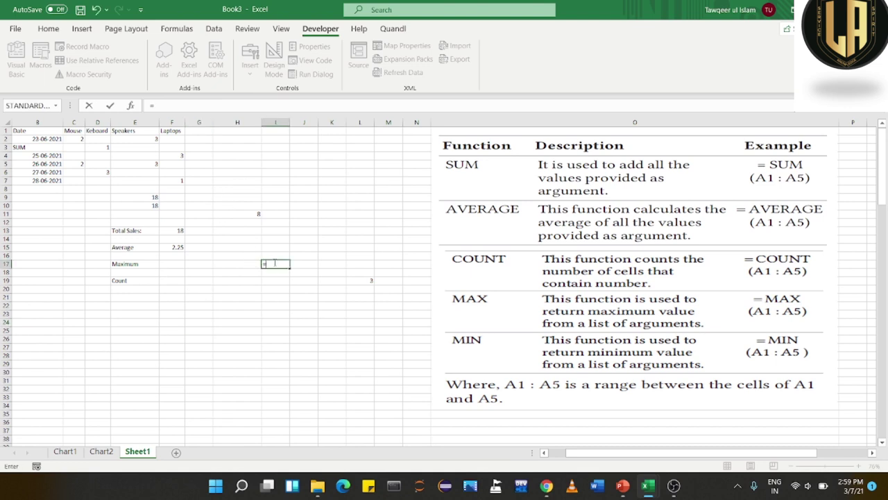
pyautogui.write('SUM')
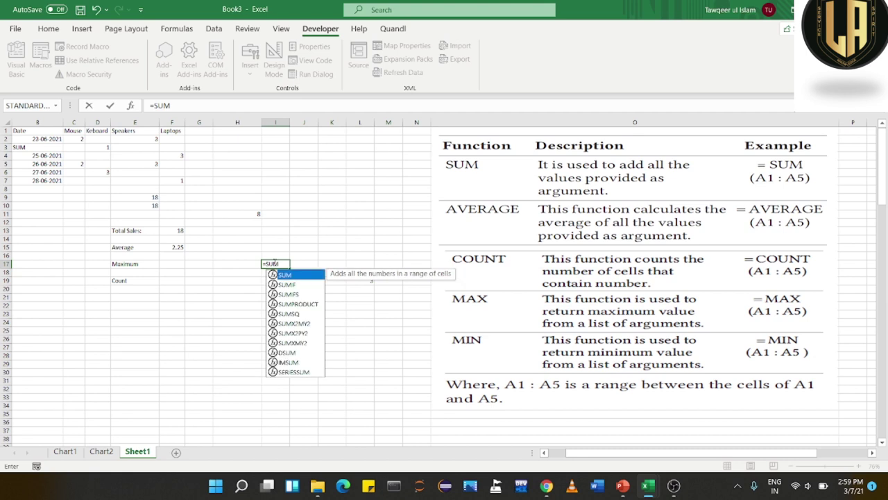
pyautogui.write('(')
pyautogui.moveTo(72, 131); pyautogui.dragTo(183, 184)
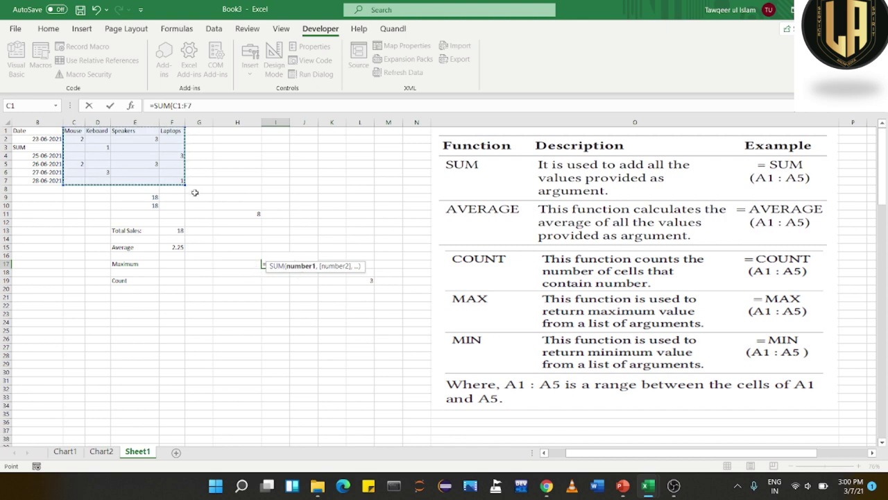
pyautogui.click(159, 353)
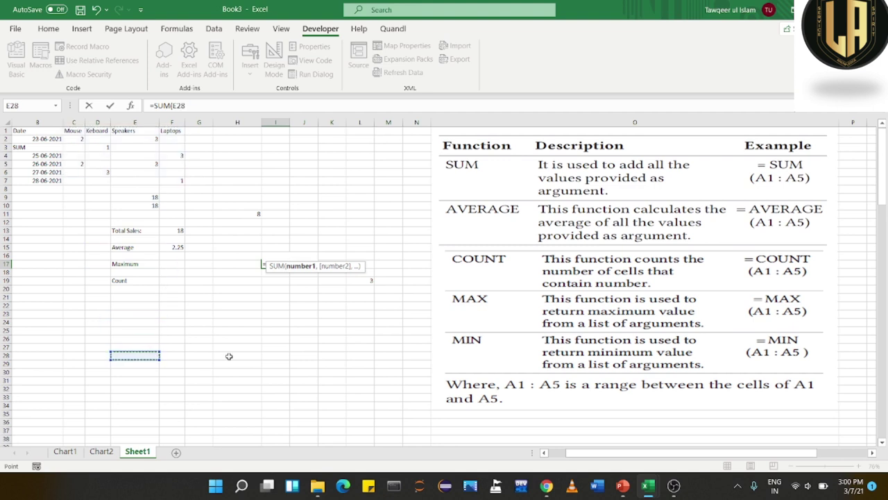
pyautogui.moveTo(77, 139); pyautogui.dragTo(177, 179)
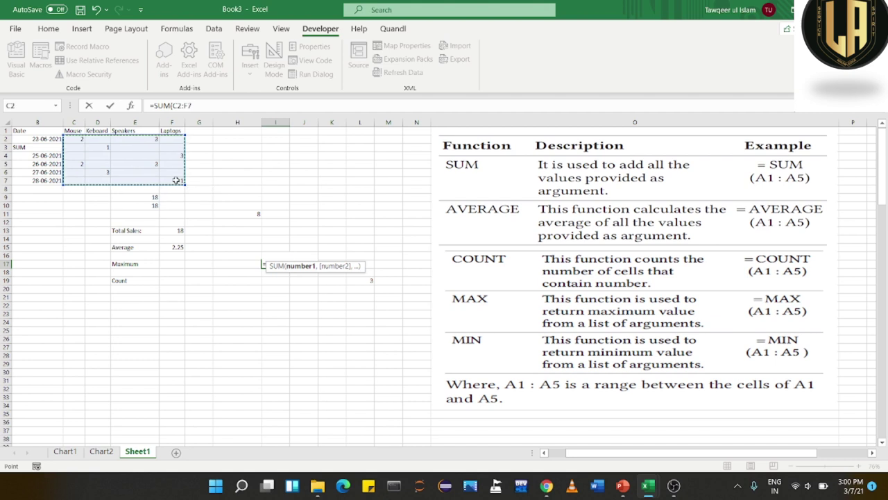
pyautogui.press('Return')
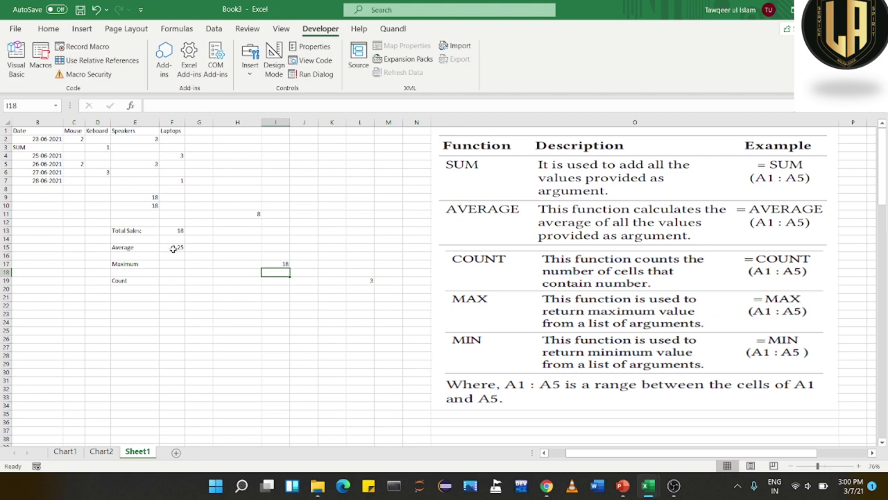
# Select cell D24 and view the slide introducing the shortcut keys of MS-Excel
pyautogui.press('Left')
pyautogui.press('Left')
pyautogui.hotkey('ctrl', 'Up')
pyautogui.click(196, 320)
pyautogui.click(88, 325)
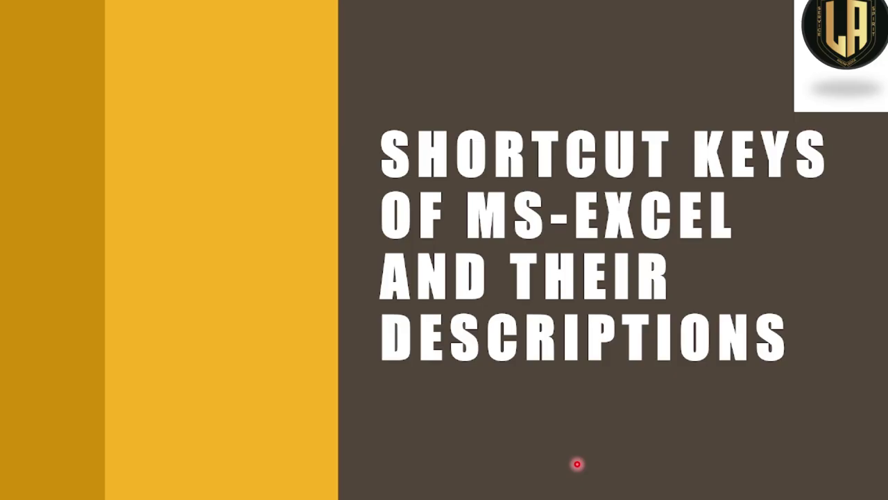
pyautogui.press('Right')
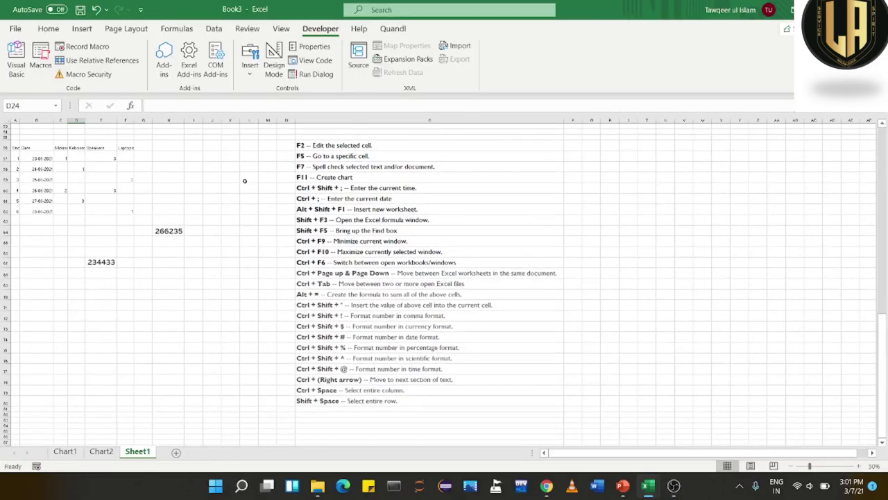
# Open the SUM formula in cell H64 in edit mode and leave it by selecting cell L69
pyautogui.scroll(2, 244, 181)
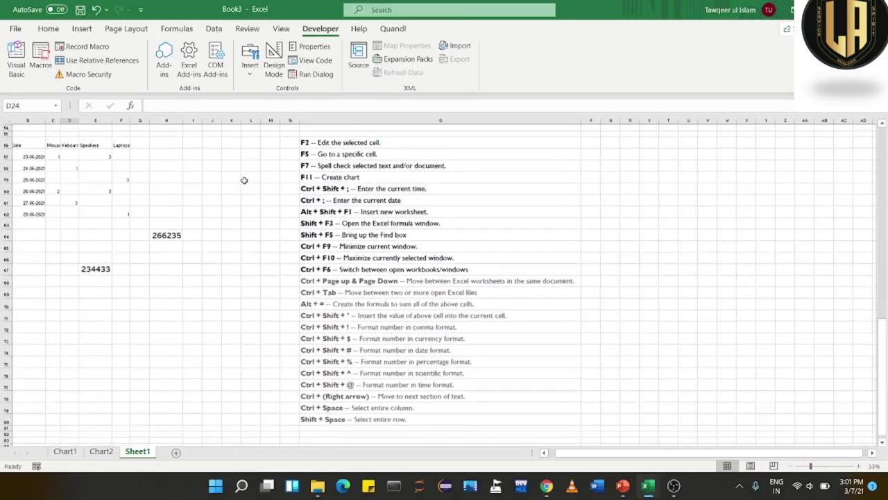
pyautogui.click(169, 230)
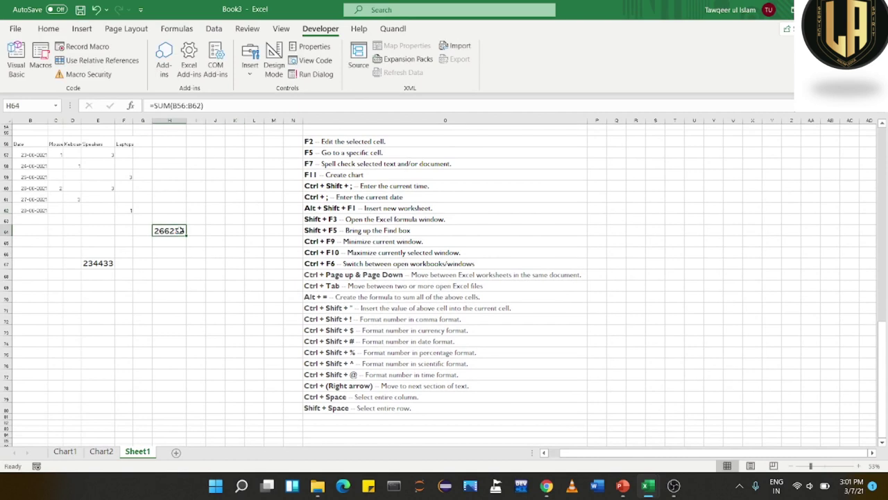
pyautogui.press('F2')
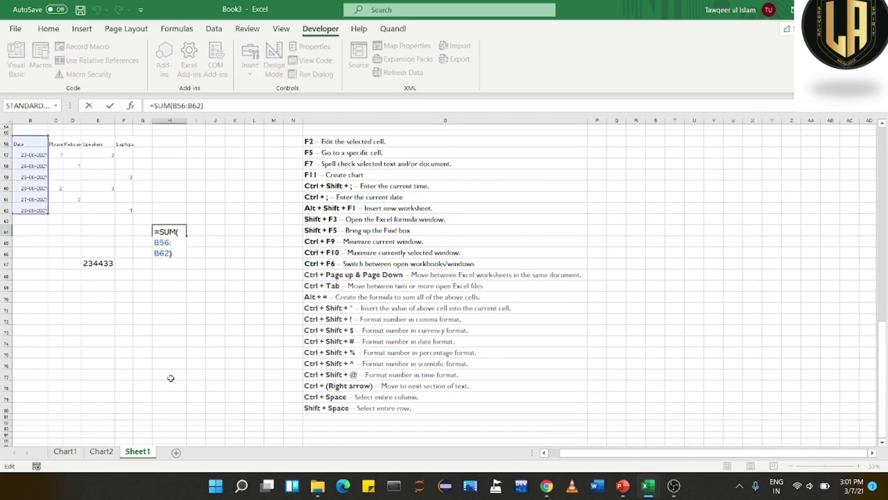
pyautogui.click(252, 291)
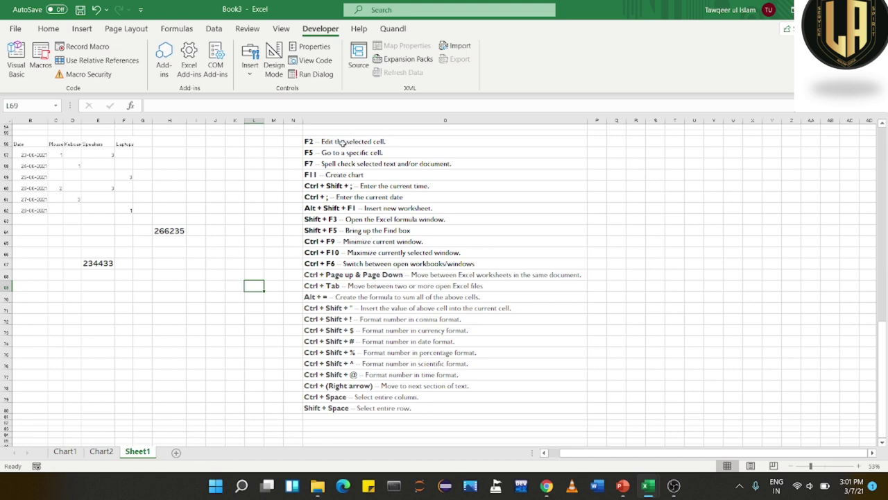
# Open the Go To dialog and jump to the cell reference H7
pyautogui.press('XF86MonBrightnessUp')
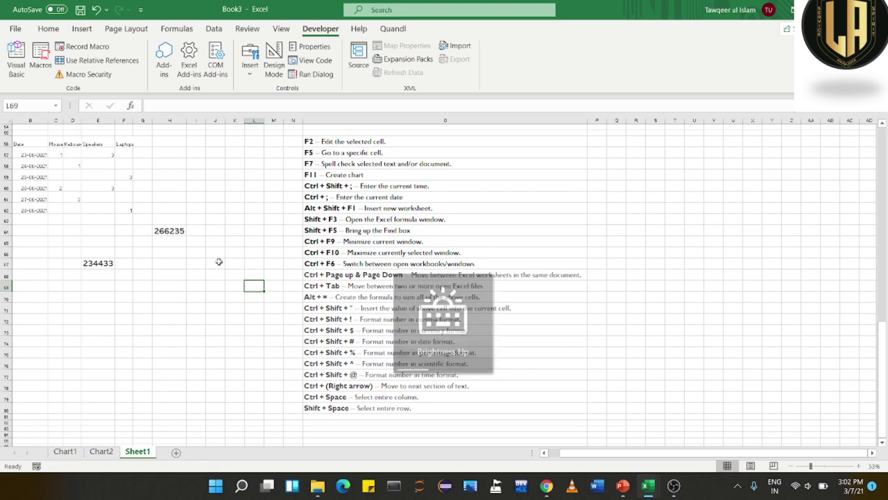
pyautogui.press('F5')
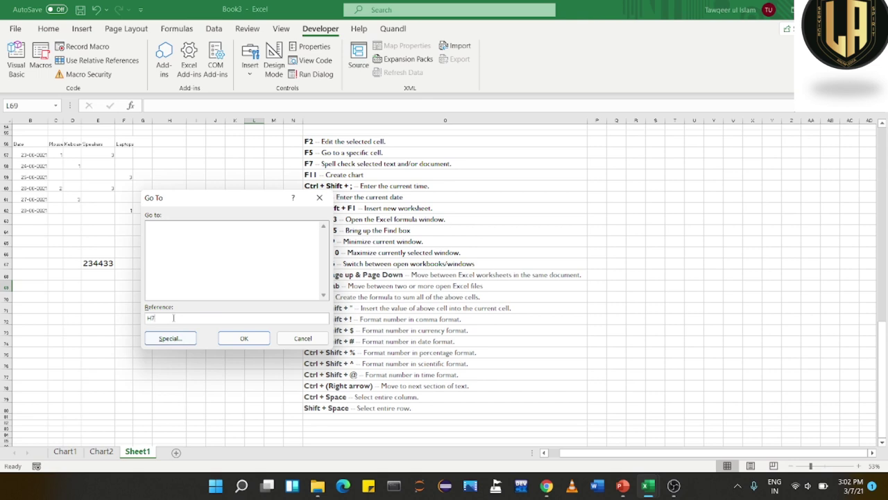
pyautogui.click(244, 340)
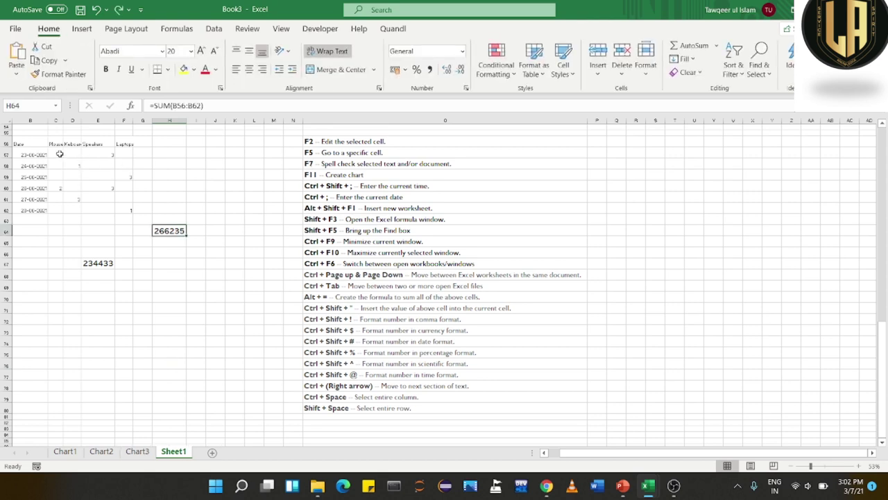
# Create a chart sheet from the sales figures in C57:F62, inspect its columns and return to Sheet1
pyautogui.moveTo(60, 154); pyautogui.dragTo(130, 213)
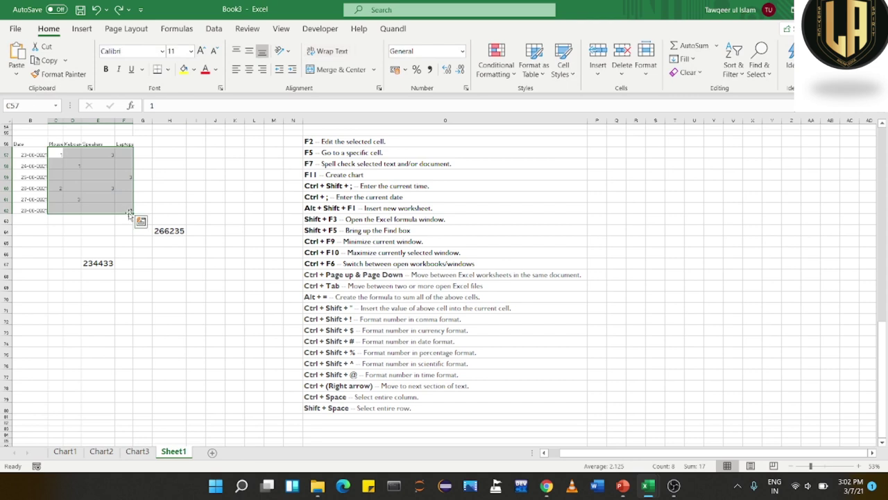
pyautogui.press('F11')
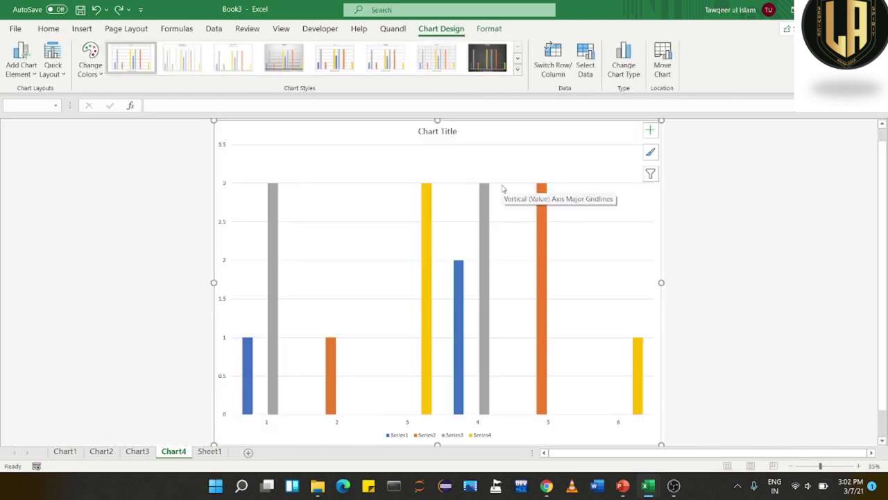
pyautogui.moveTo(274, 193)
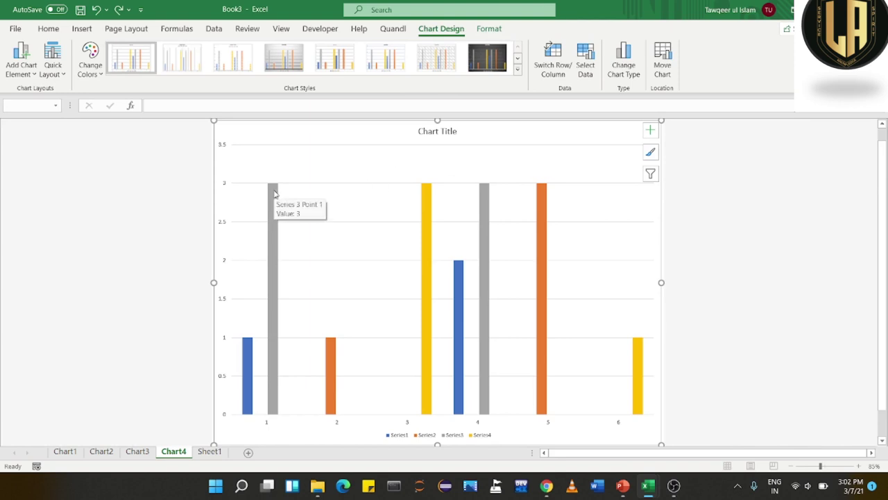
pyautogui.hotkey('ctrl', 'pagedown')
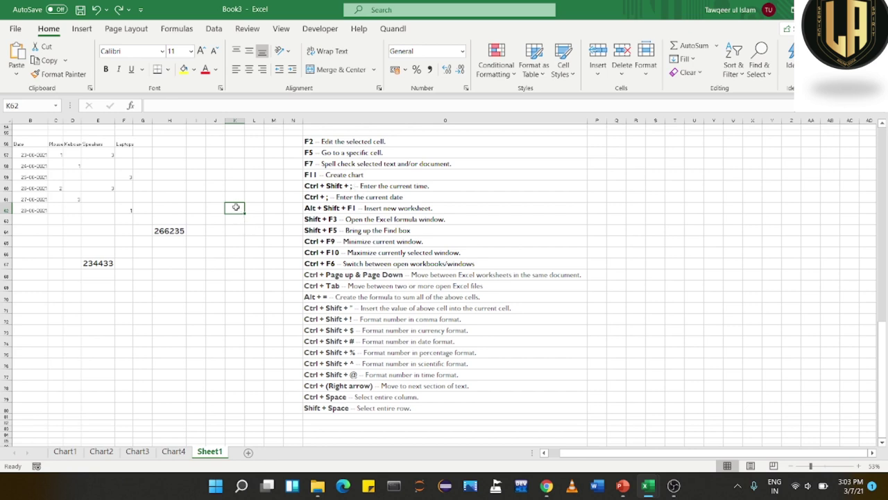
# Insert the current time in cell K62 and the current date in cell K66
pyautogui.hotkey('ctrl', 'shift', ';')
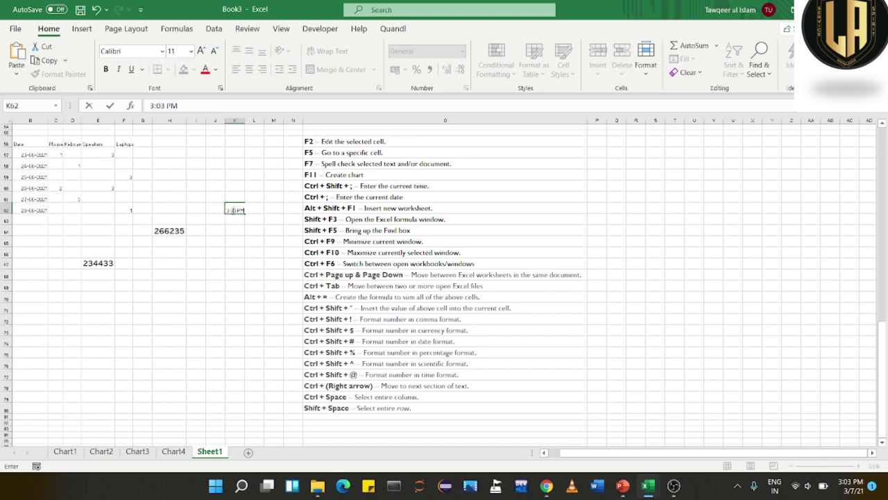
pyautogui.click(235, 252)
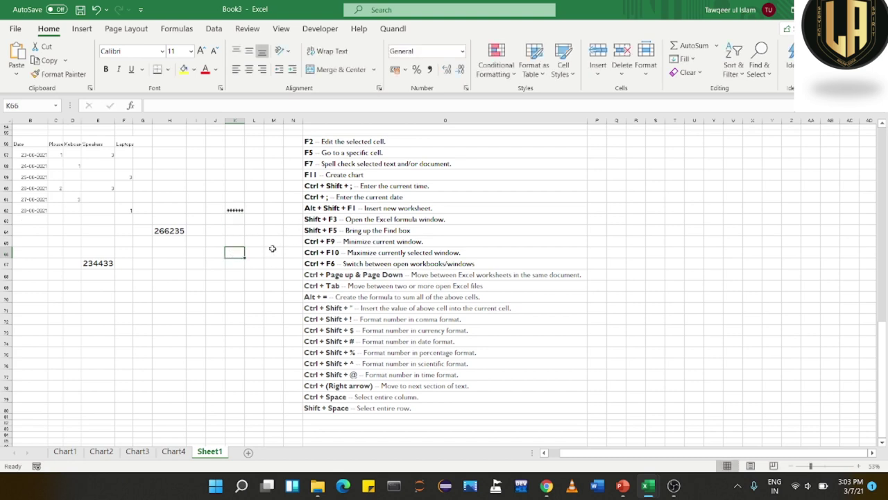
pyautogui.hotkey('ctrl', ';')
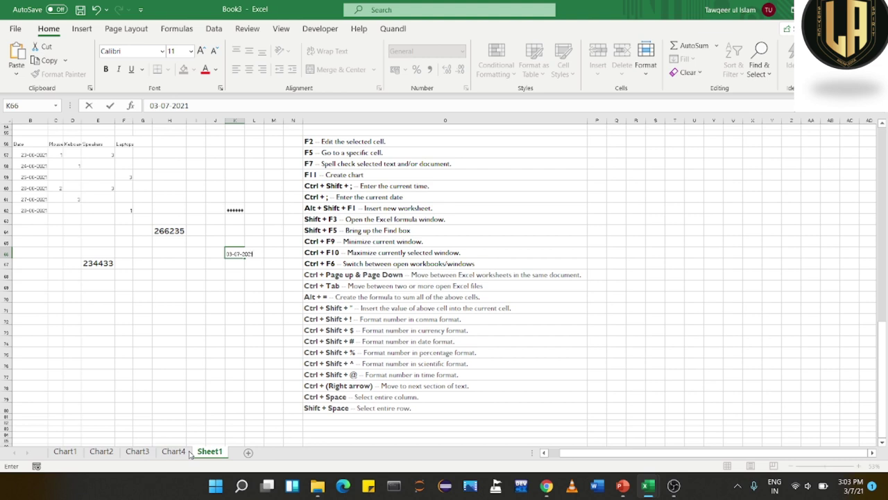
# Insert two new worksheets before Sheet1
pyautogui.hotkey('alt', 'shift', 'F1')
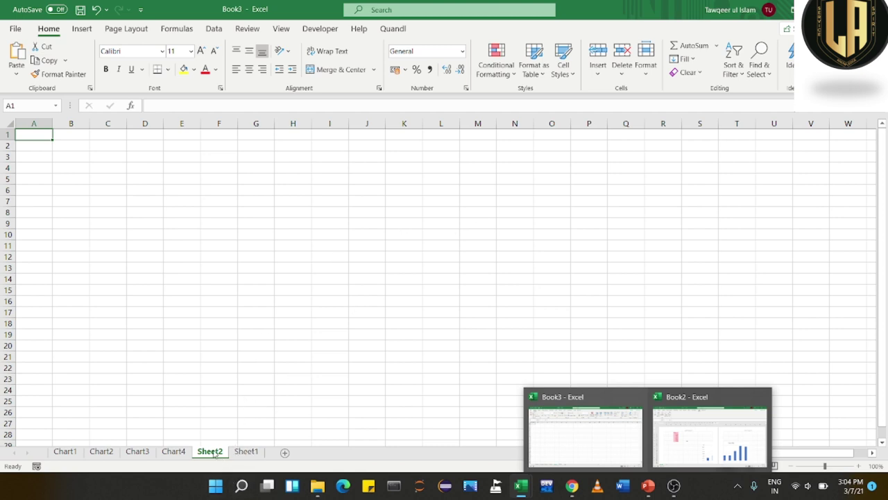
pyautogui.click(247, 452)
pyautogui.hotkey('alt', 'shift', 'F1')
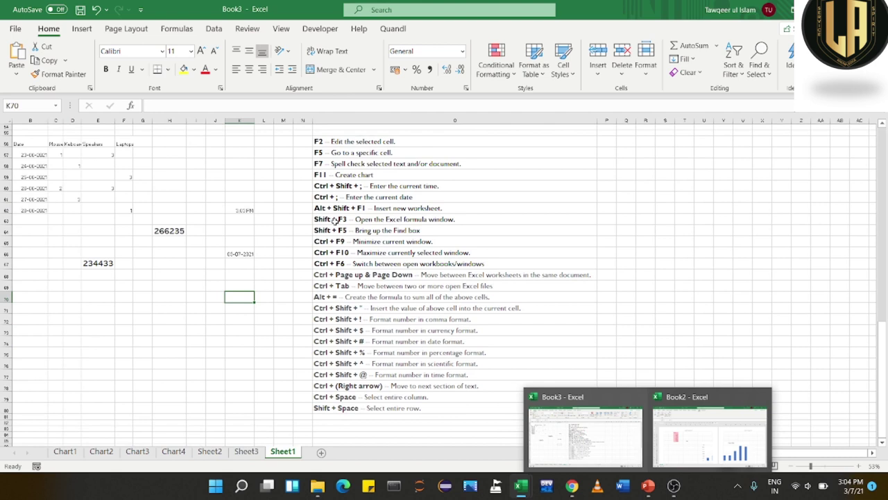
# Open the Insert Function dialog for cell K70 and cancel it
pyautogui.hotkey('shift', 'F3')
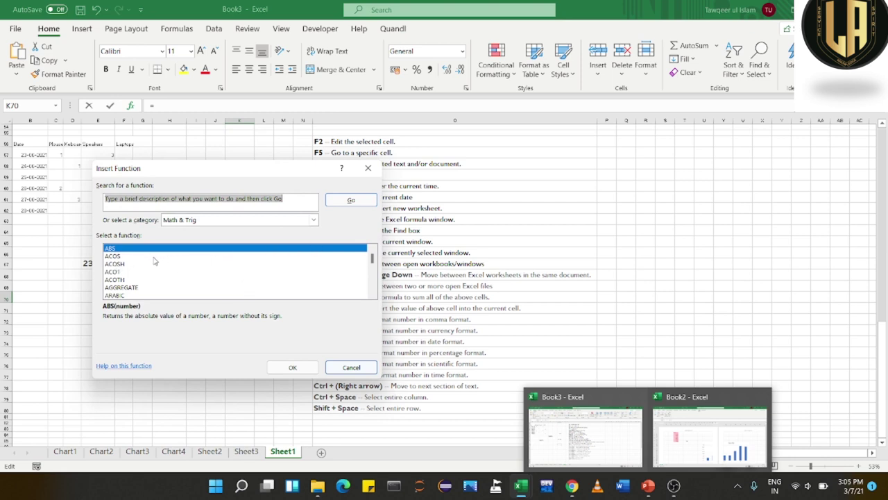
pyautogui.click(364, 372)
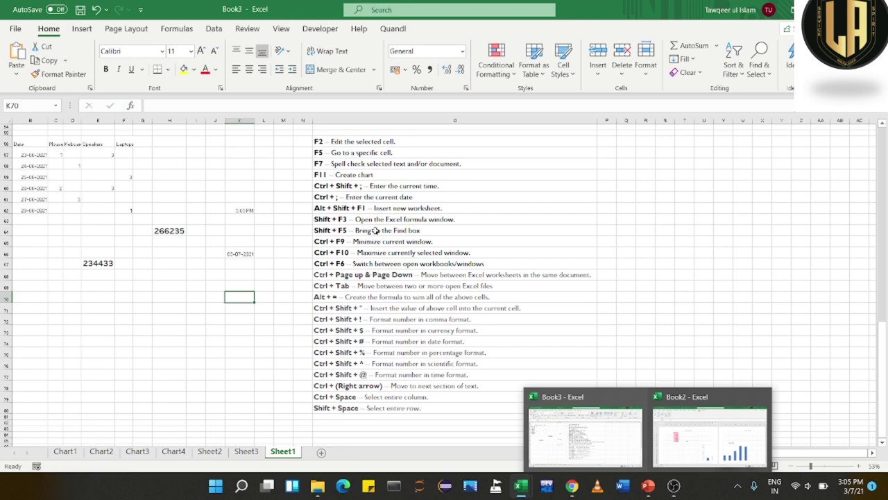
# Enter F in cell K70, then bring up the Find and Replace dialog and close it
pyautogui.write('F')
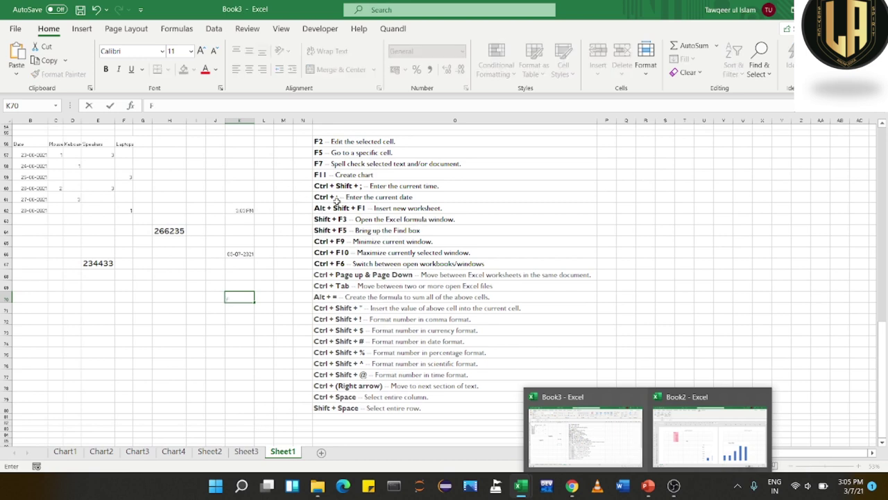
pyautogui.hotkey('shift', 'F5')
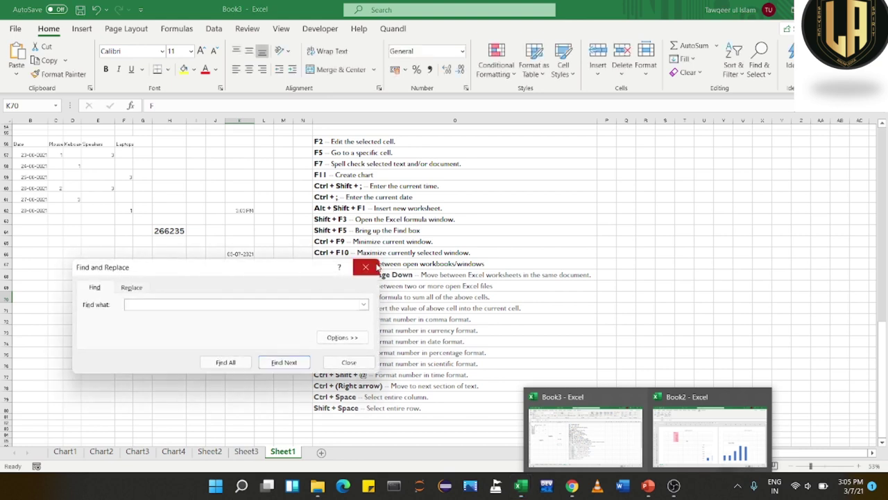
pyautogui.click(375, 266)
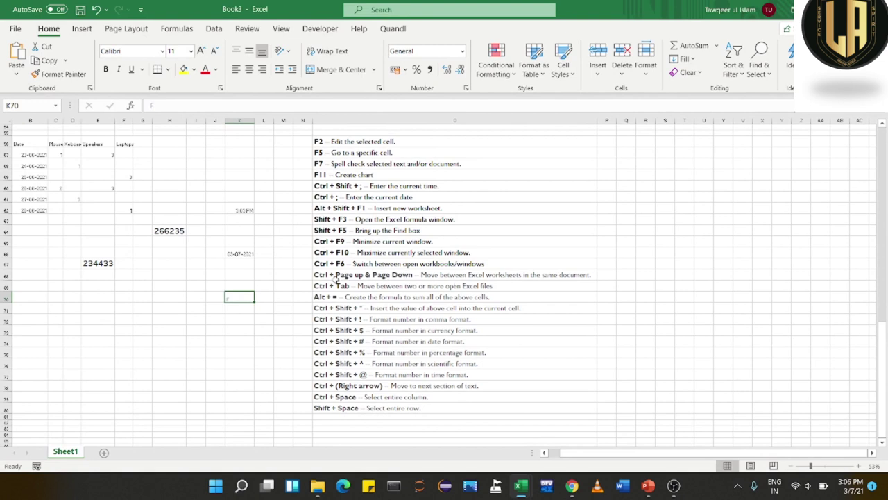
# Move the selection up column K from cell K70 to K62 and look over the rows above
pyautogui.press('Up')
pyautogui.press('Up')
pyautogui.press('Up')
pyautogui.press('Up')
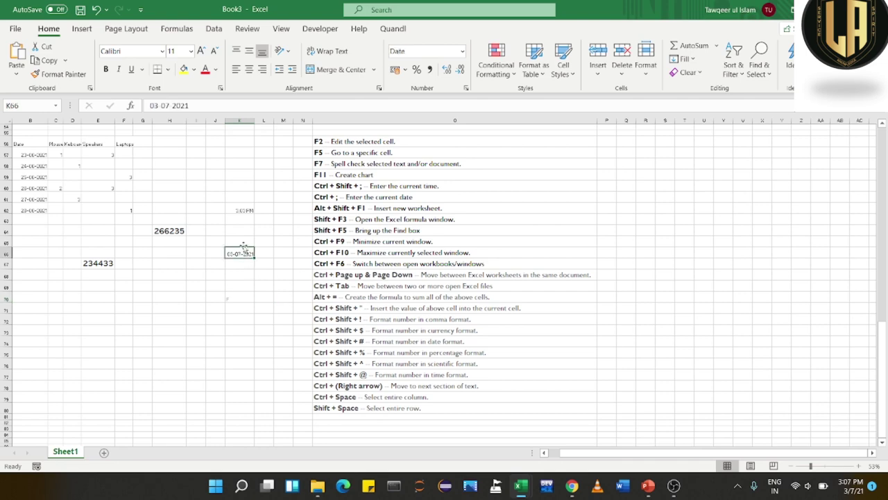
pyautogui.press('Up')
pyautogui.press('Up')
pyautogui.press('Up')
pyautogui.press('Up')
pyautogui.scroll(15, 242, 231)
pyautogui.scroll(-4, 242, 230)
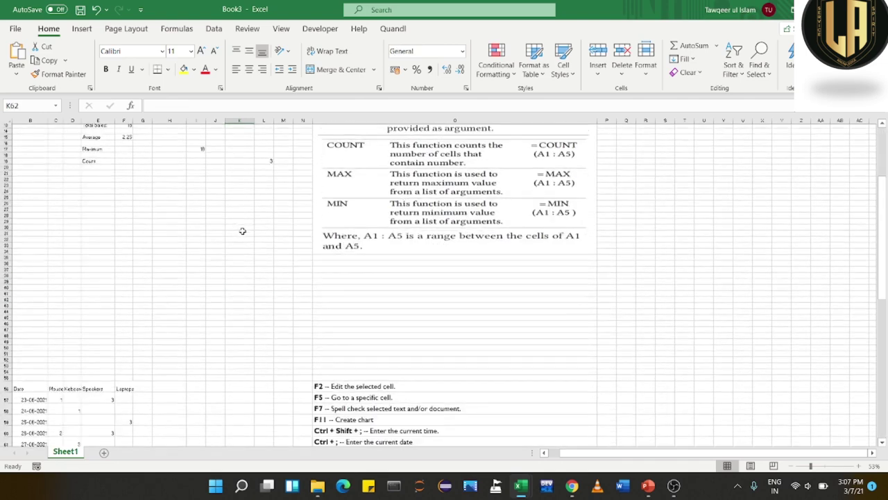
# Jump down column K to its last row, return to the date in K66 and switch to the Book2 workbook
pyautogui.hotkey('ctrl', 'Down')
pyautogui.hotkey('ctrl', 'Down')
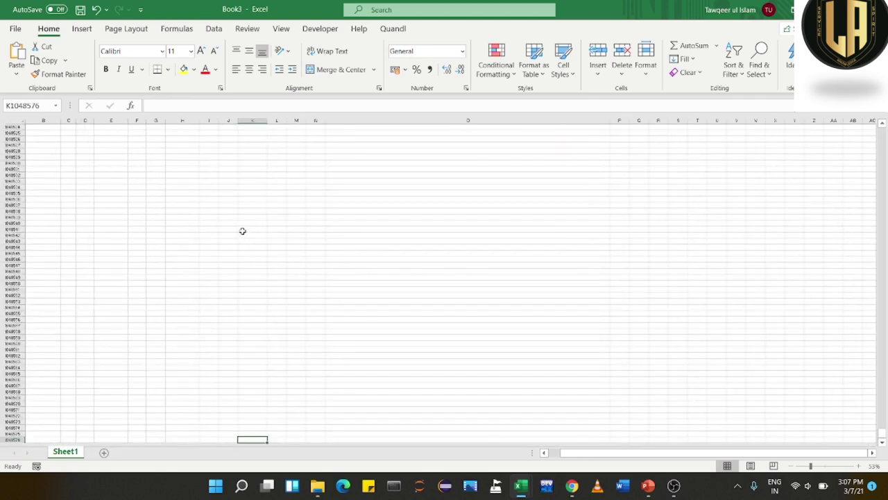
pyautogui.hotkey('ctrl', 'Up')
pyautogui.scroll(10, 242, 231)
pyautogui.scroll(-3, 242, 230)
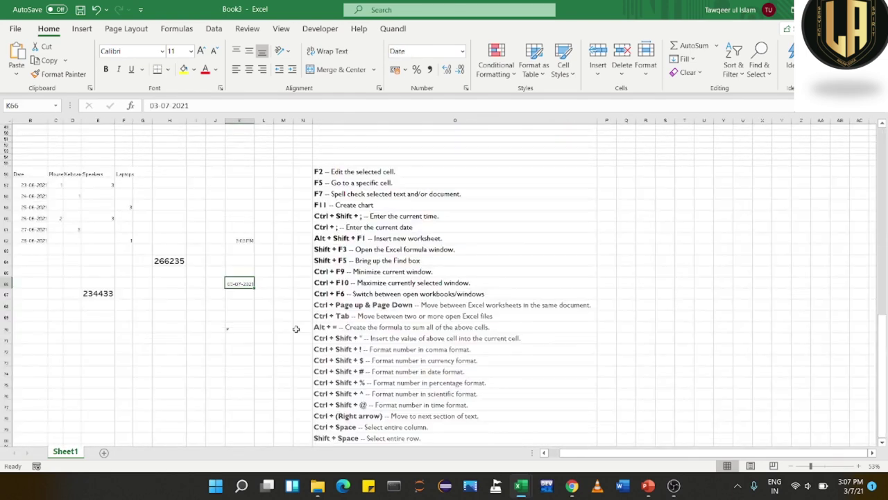
pyautogui.hotkey('ctrl', 'Tab')
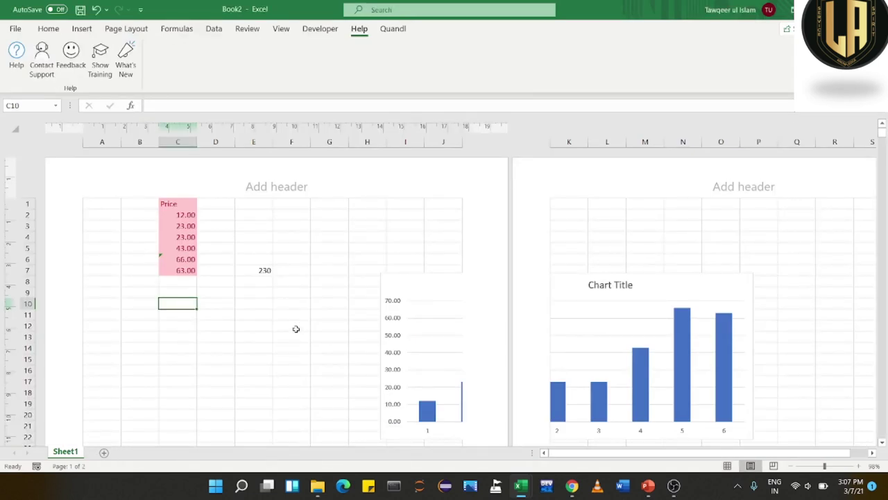
# Return to the Book3 workbook and enter an AutoSum formula of H64 in cell H65
pyautogui.hotkey('ctrl', 'Tab')
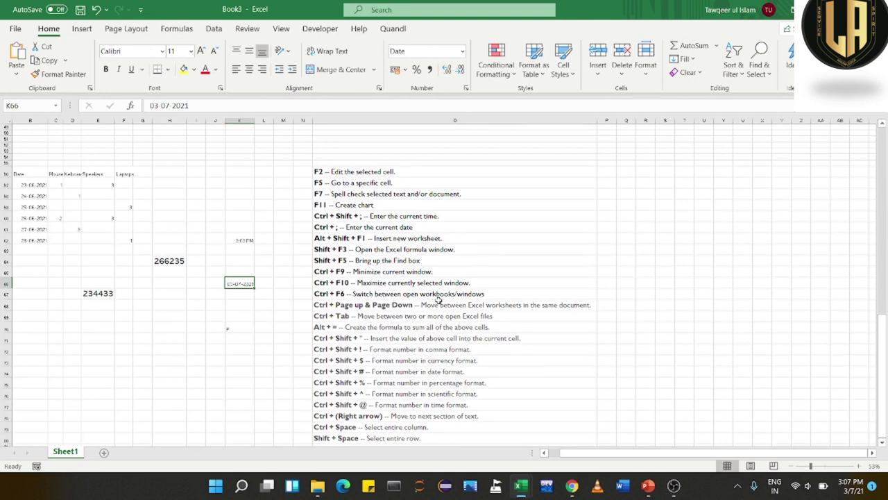
pyautogui.press('Up')
pyautogui.press('Left')
pyautogui.press('Left')
pyautogui.press('Left')
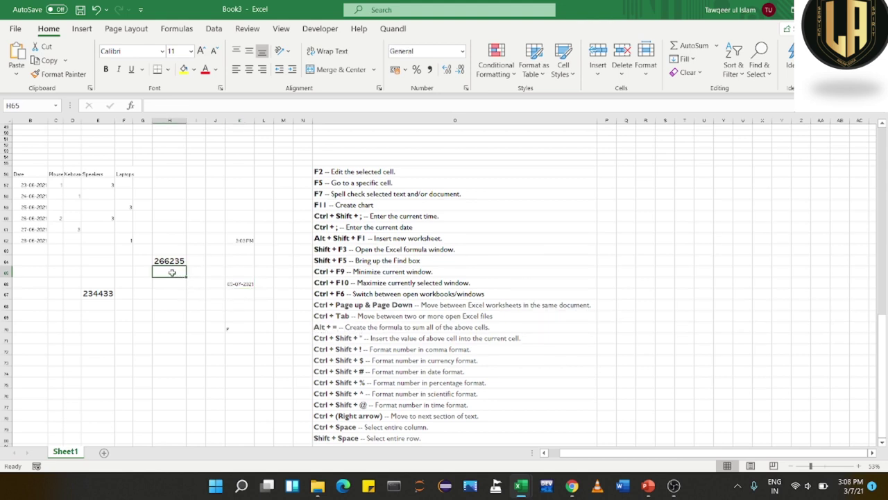
pyautogui.hotkey('alt', '=')
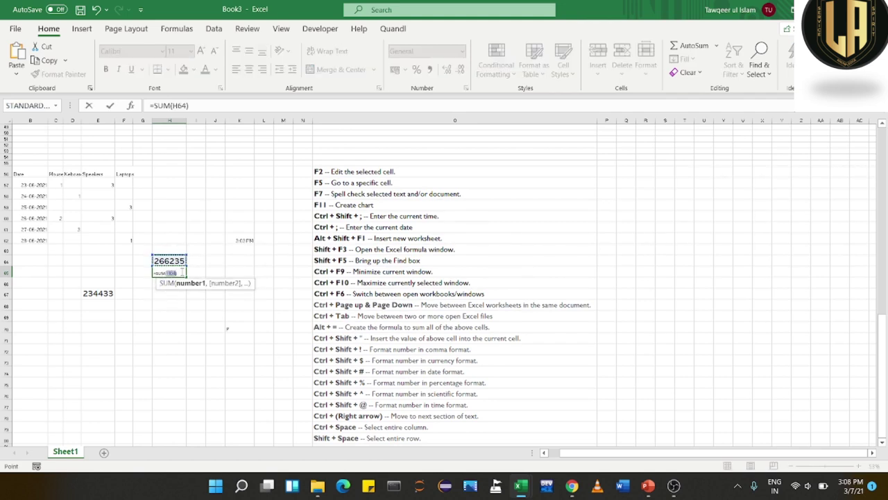
pyautogui.press('Return')
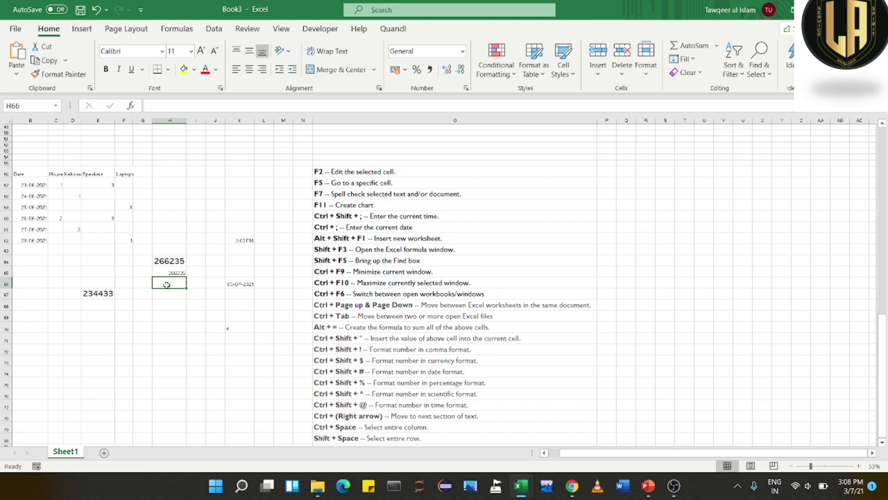
# Insert the value of the cell above into H66 and format it in comma number format
pyautogui.hotkey('ctrl', 'shift', "'")
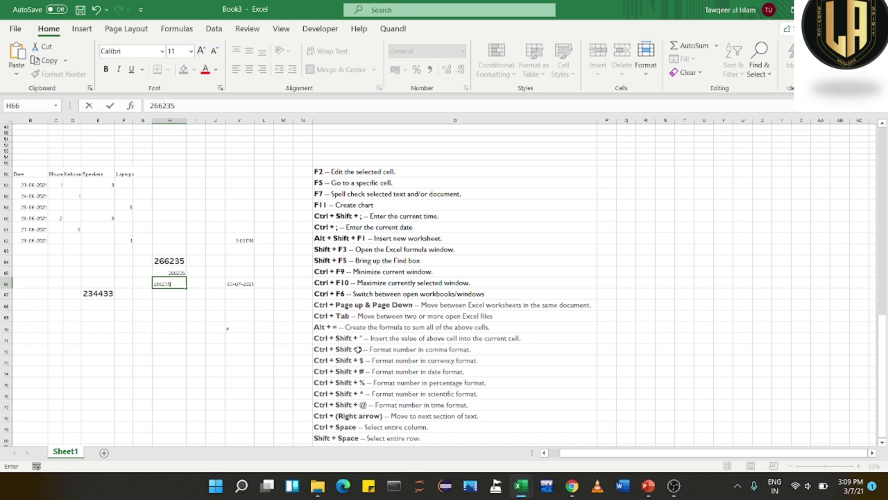
pyautogui.hotkey('ctrl', 'Return')
pyautogui.hotkey('ctrl', 'shift', '1')
pyautogui.click(175, 304)
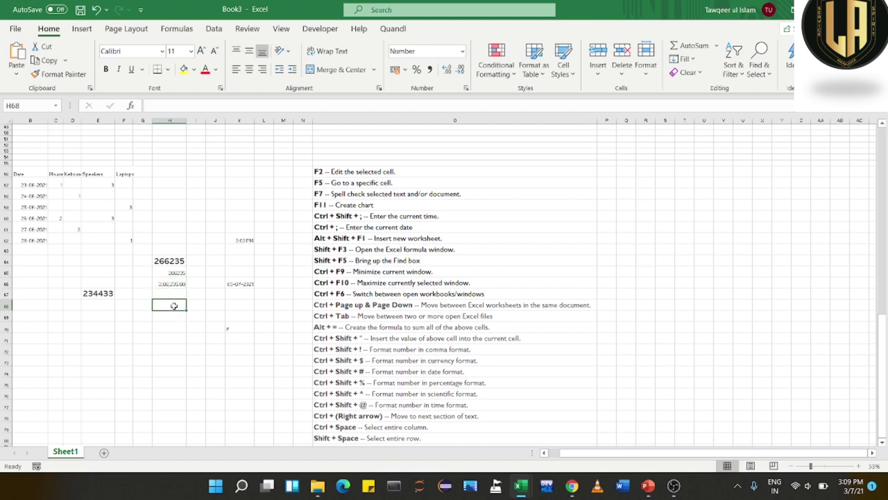
# Format the value in H66 as currency, then change it to date format
pyautogui.scroll(4, 166, 285)
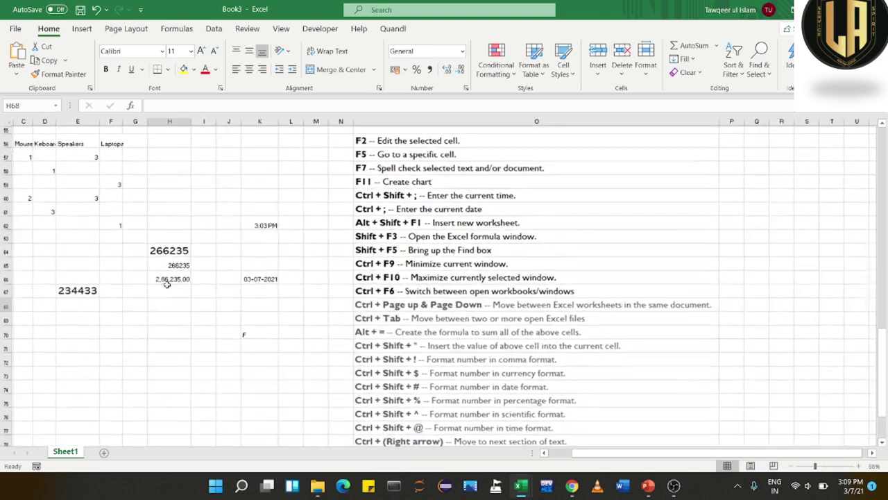
pyautogui.click(178, 286)
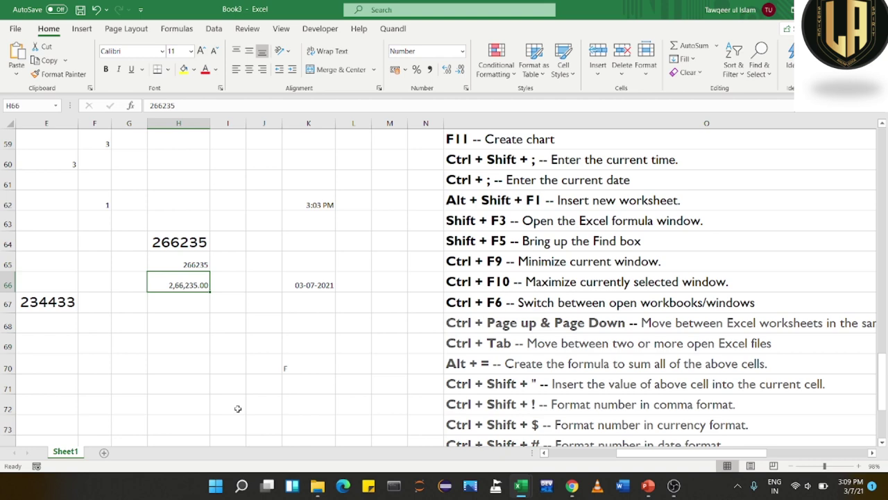
pyautogui.keyDown('ctrl'); pyautogui.scroll(-1, 237, 409); pyautogui.keyUp('ctrl')
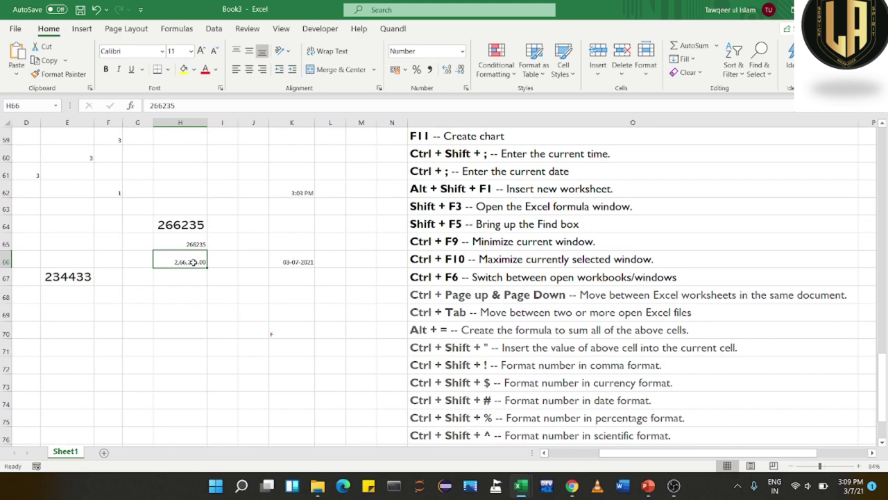
pyautogui.hotkey('ctrl', 'shift', '4')
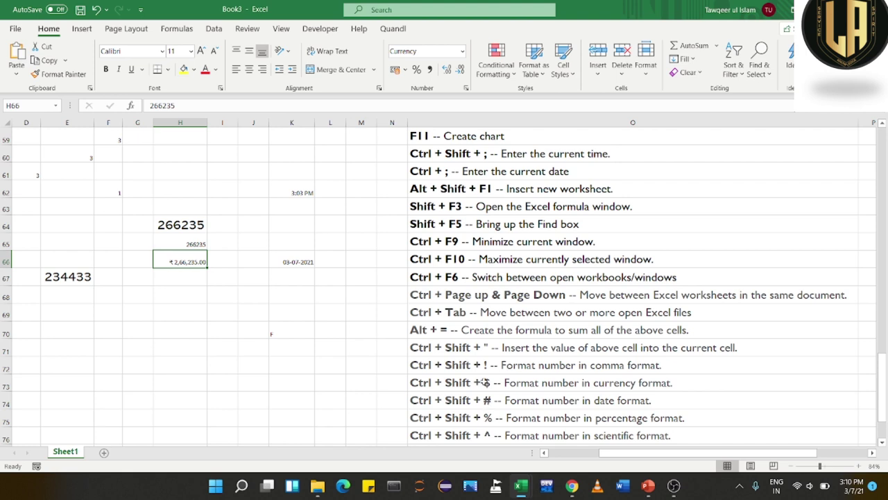
pyautogui.hotkey('ctrl', 'shift', '4')
pyautogui.hotkey('ctrl', 'shift', '3')
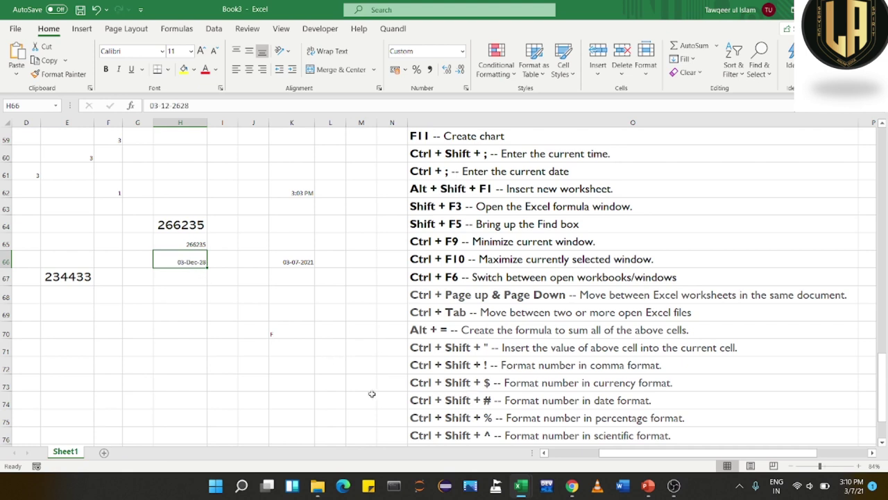
# Format the sum in H64 as a percentage and the sum in H65 in scientific format
pyautogui.click(178, 223)
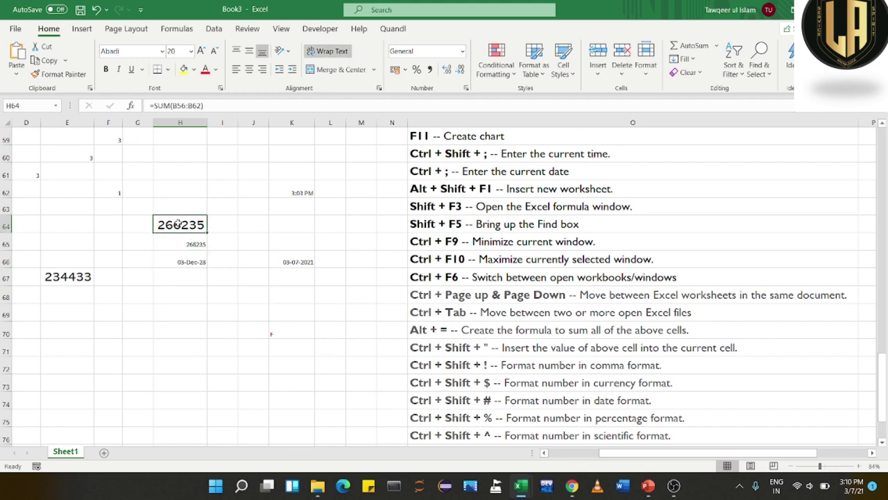
pyautogui.hotkey('ctrl', 'shift', '5')
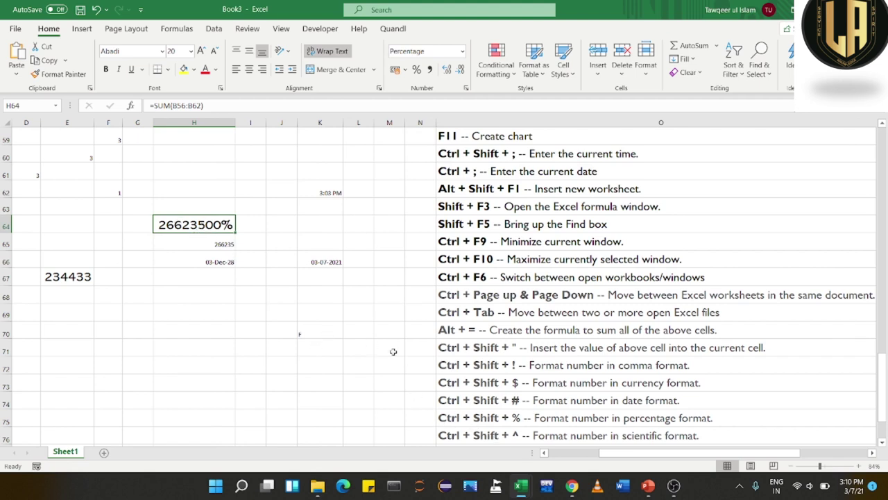
pyautogui.click(220, 245)
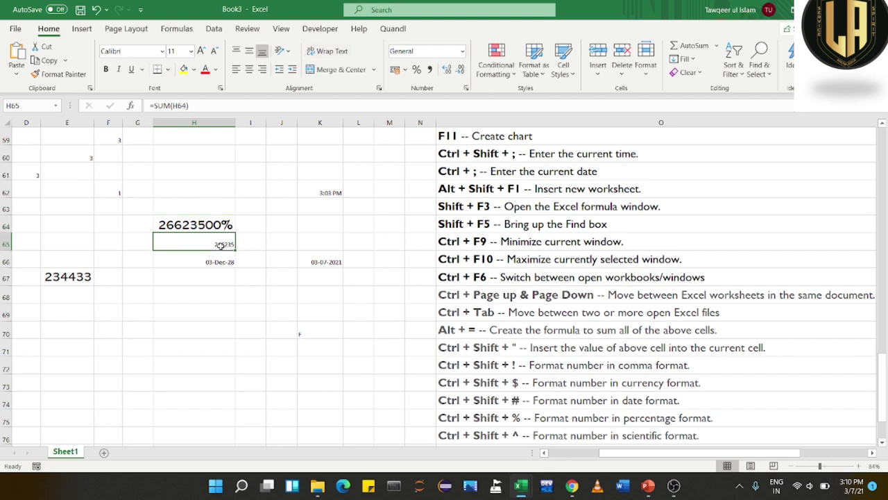
pyautogui.hotkey('ctrl', 'shift', '6')
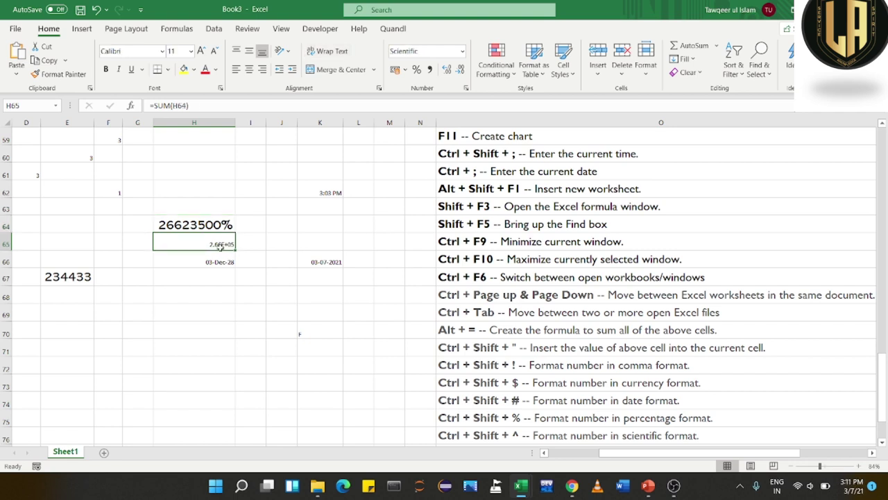
# Format the number in E67 as time, then jump to the next filled cell in row 67
pyautogui.scroll(4, 218, 250)
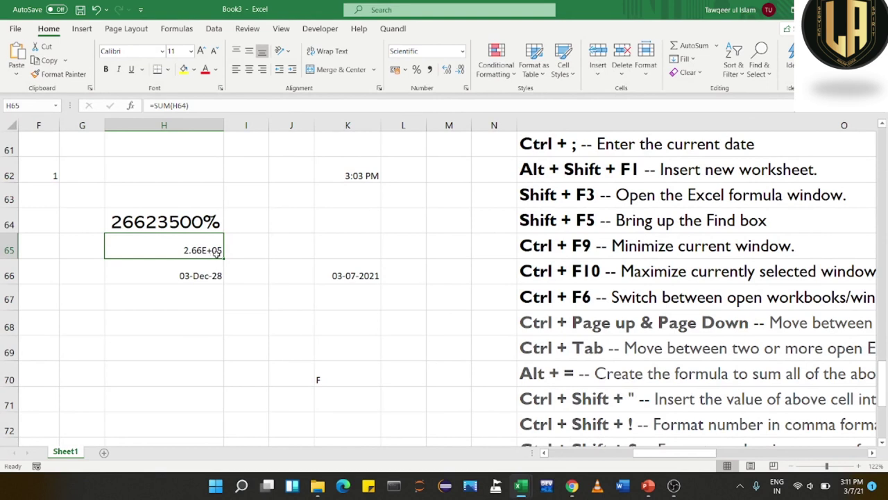
pyautogui.scroll(-4, 218, 253)
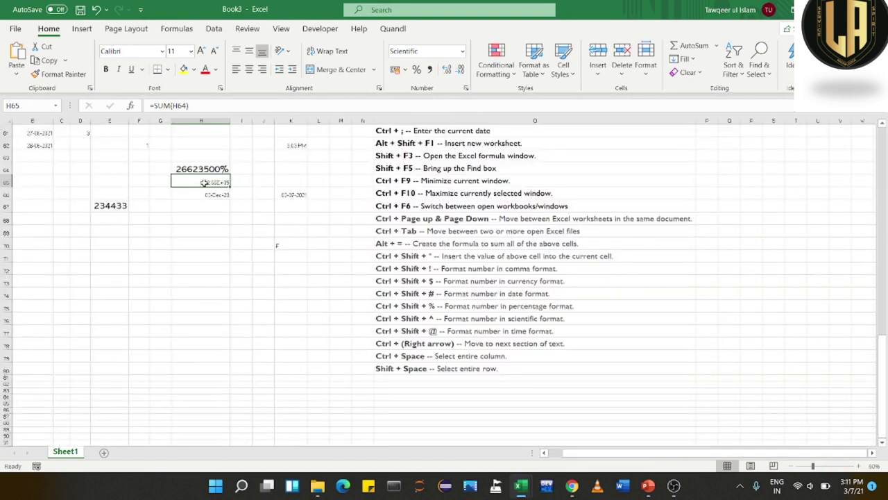
pyautogui.click(110, 206)
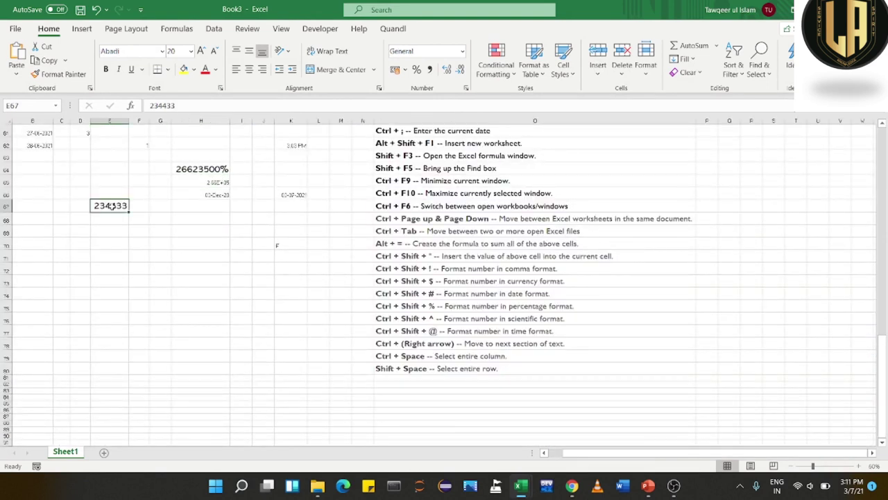
pyautogui.hotkey('ctrl', 'shift', '2')
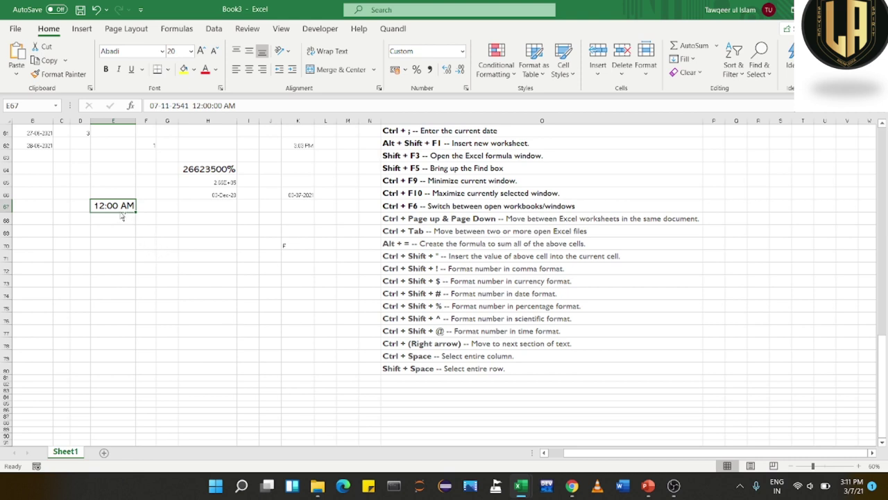
pyautogui.hotkey('ctrl', 'Right')
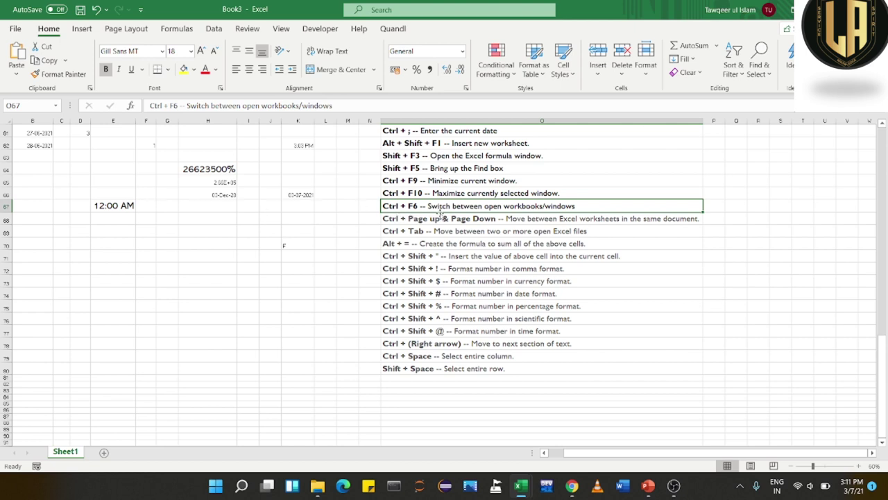
# From cell H67, select the entire column H, then the entire row 67, and finish with only cell I75 selected
pyautogui.click(205, 208)
pyautogui.hotkey('ctrl', 'space')
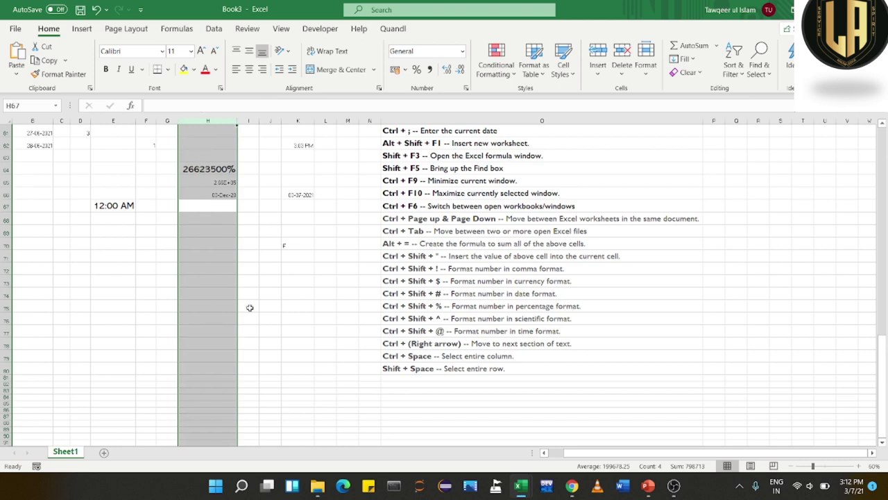
pyautogui.moveTo(297, 281); pyautogui.dragTo(184, 206)
pyautogui.click(196, 208)
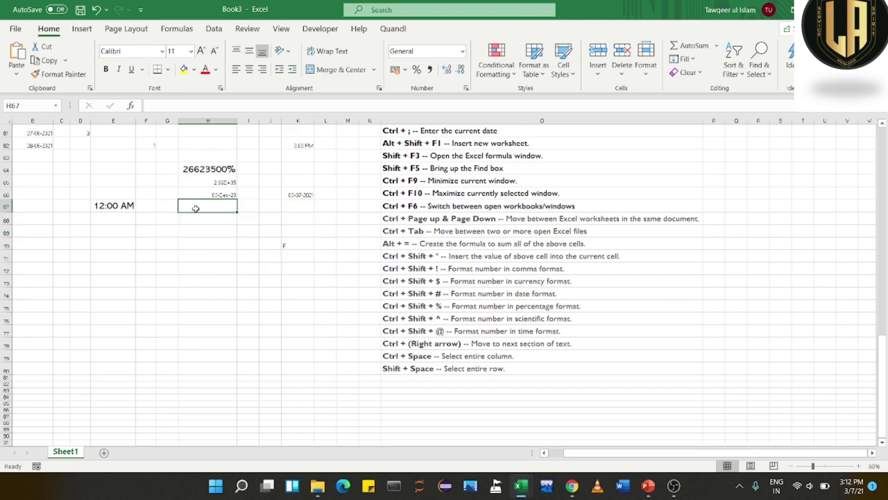
pyautogui.hotkey('shift', 'space')
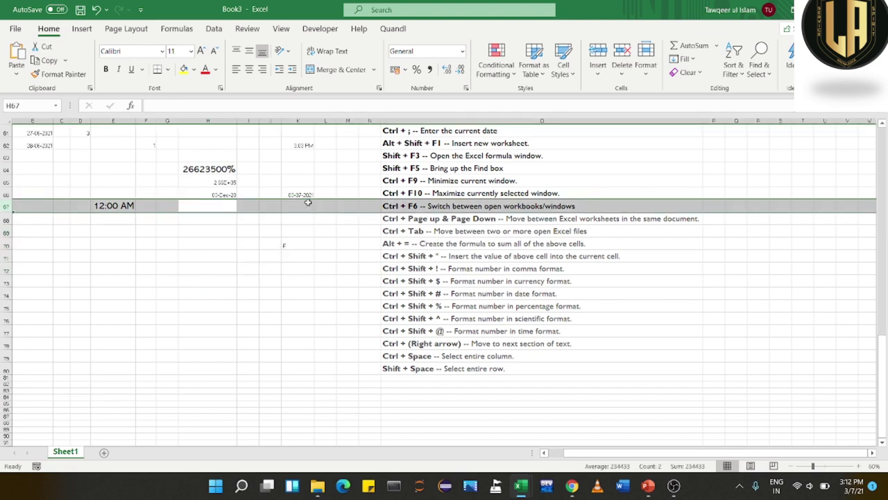
pyautogui.click(248, 305)
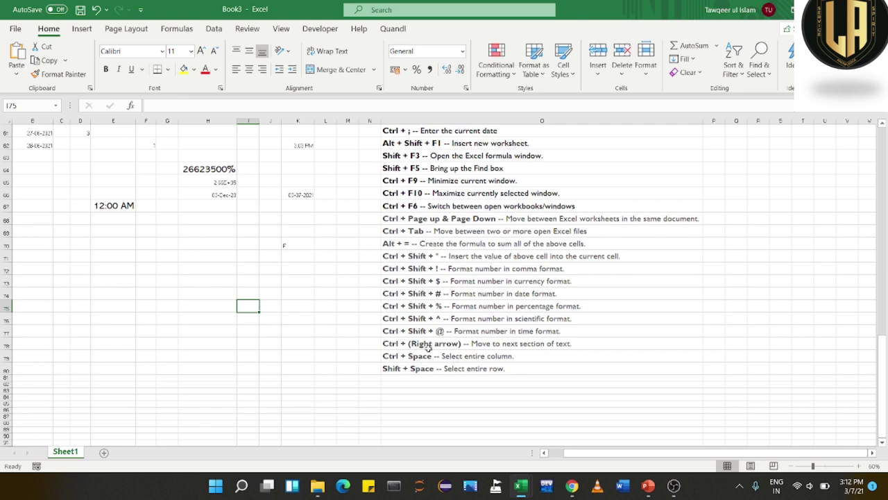
pyautogui.scroll(3, 429, 338)
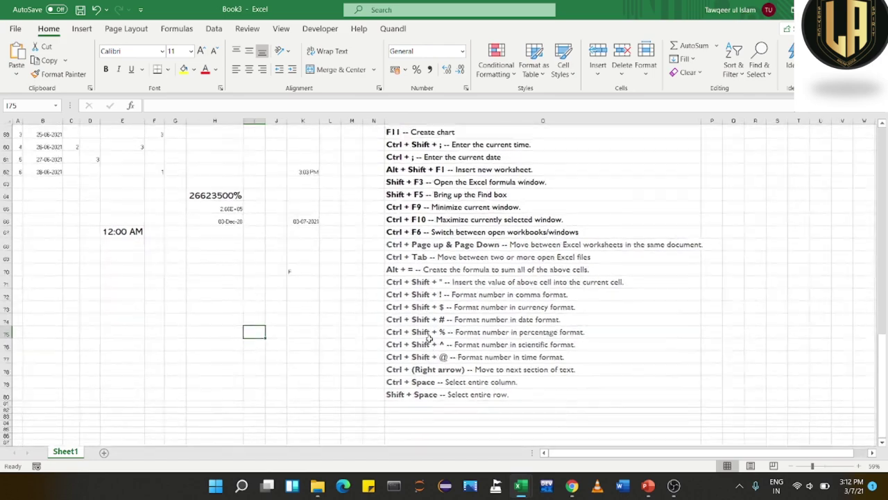
pyautogui.scroll(-2, 430, 338)
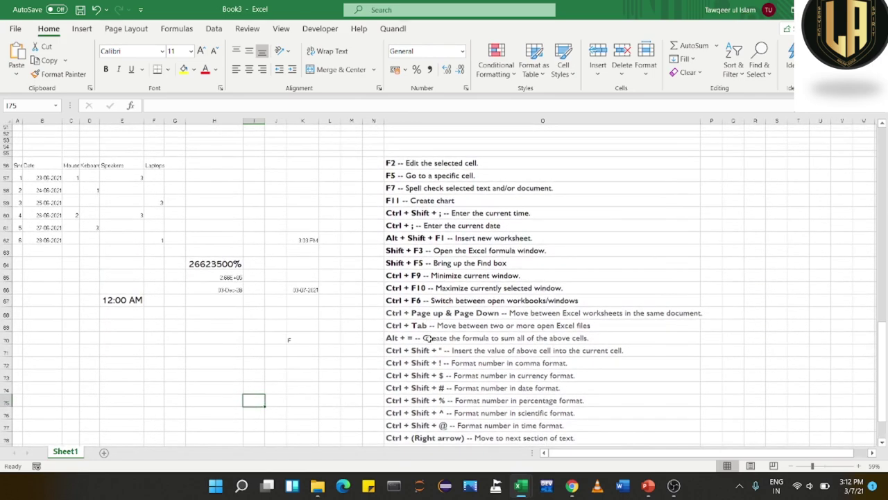